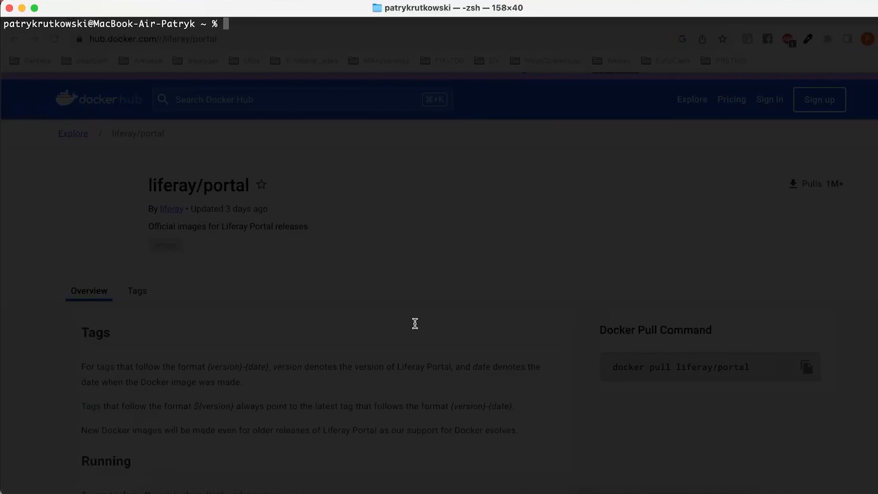
Switch to Chrome and copy the pull command for the 7.4.3.100-ga100 tag of the liferay/portal image.
click(198, 490)
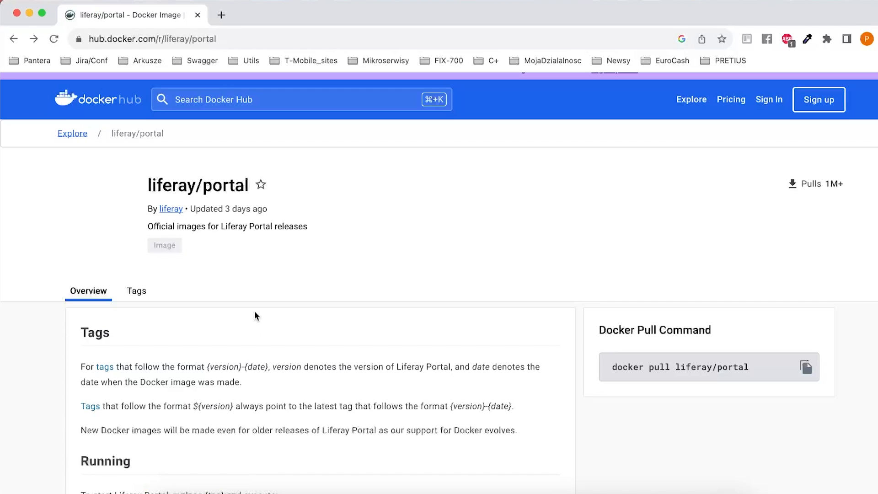
click(137, 292)
scroll(271, 296, down, 3)
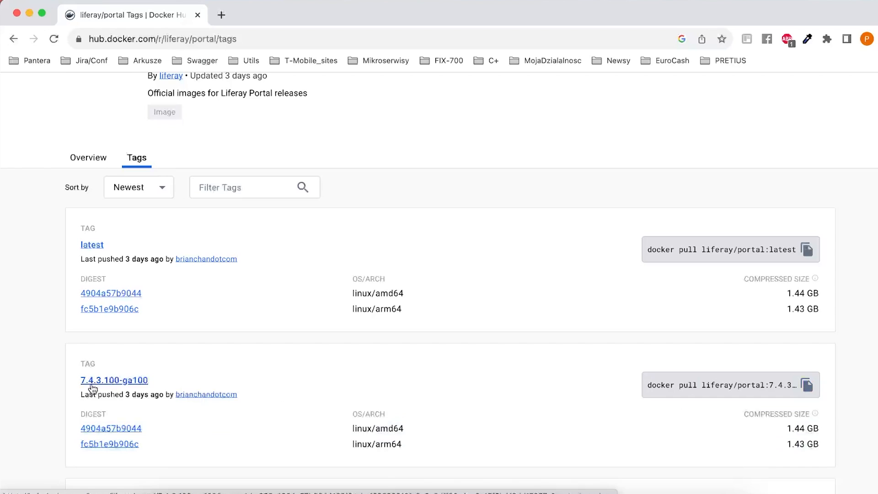
click(808, 386)
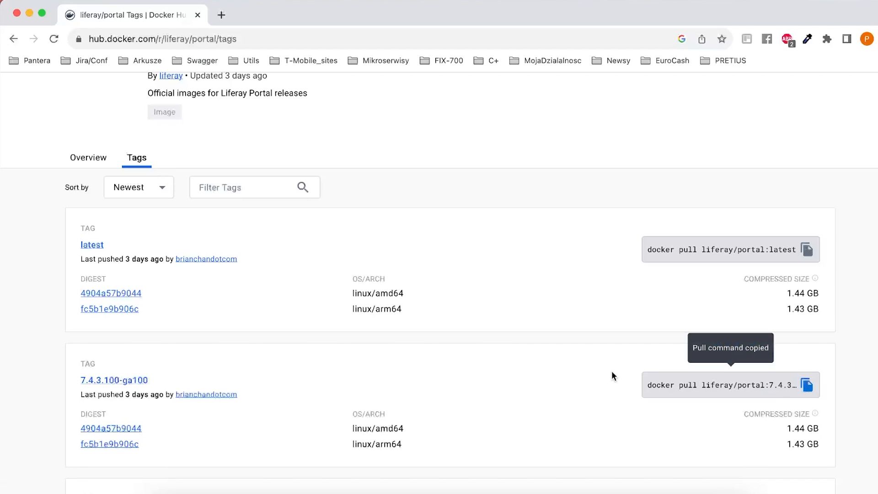
Switch to the terminal and check the installed Docker version with docker -v.
click(652, 492)
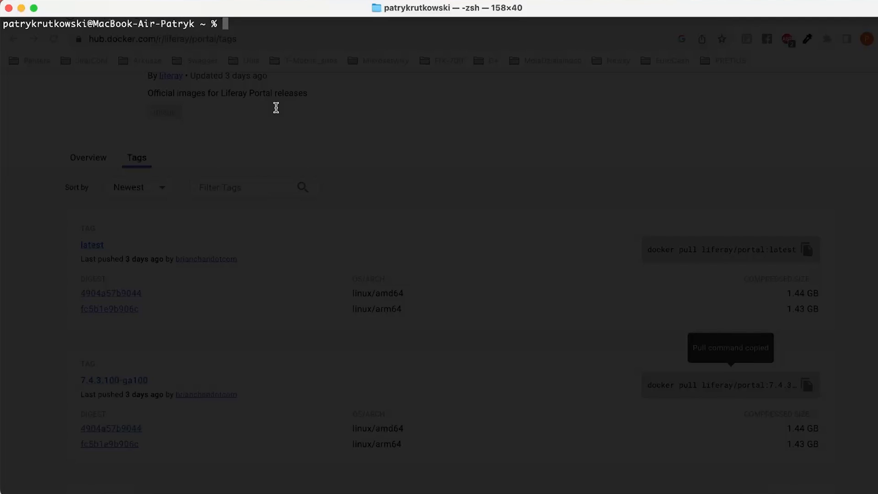
text(docker -v)
key(Return)
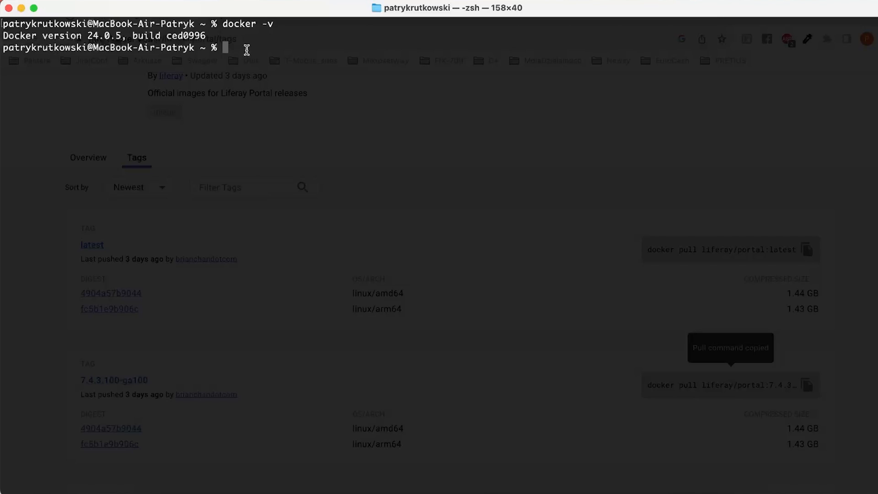
Run the copied command docker pull liferay/portal:7.4.3.100-ga100, and clear the terminal once the image is downloaded.
right_click(247, 49)
click(279, 76)
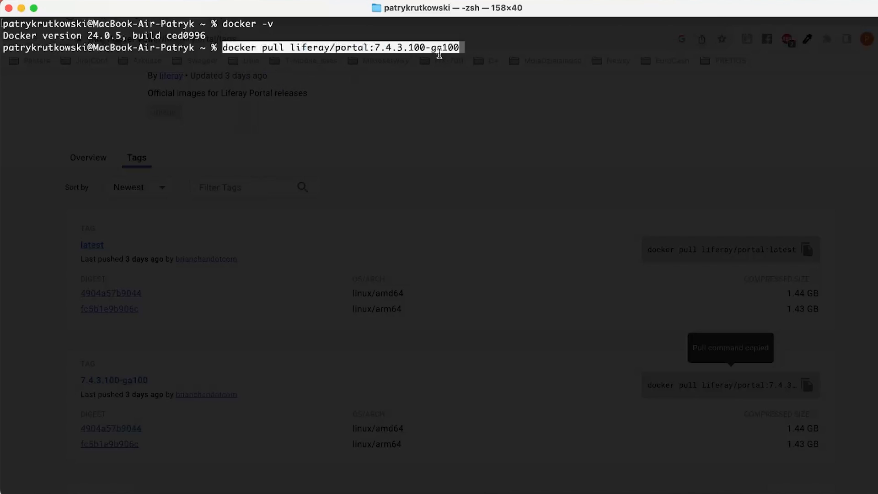
key(Return)
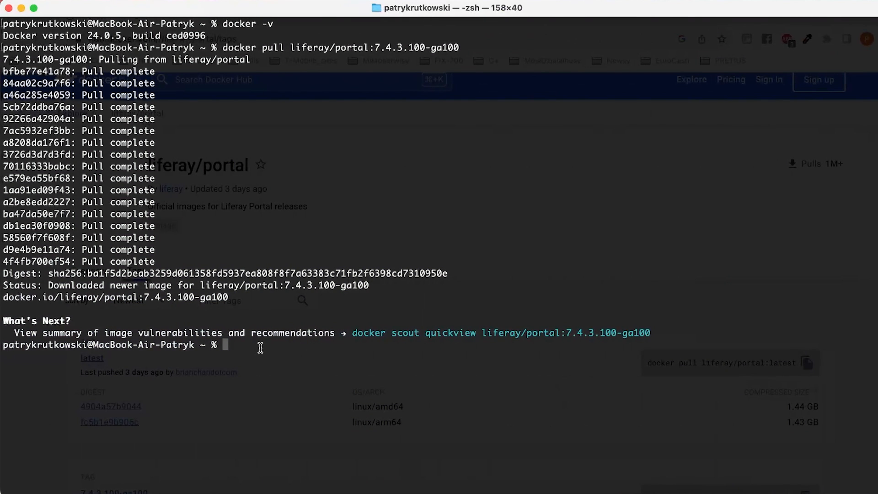
text(clear)
key(Return)
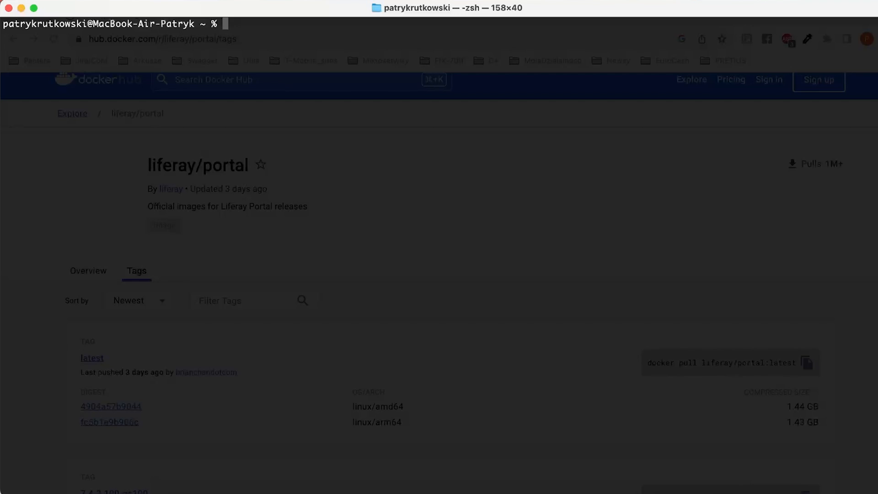
Start the Liferay container with docker run -it -m 8g -p 8080:8080 liferay/portal:7.4.3.100-ga100.
text(docker run -it)
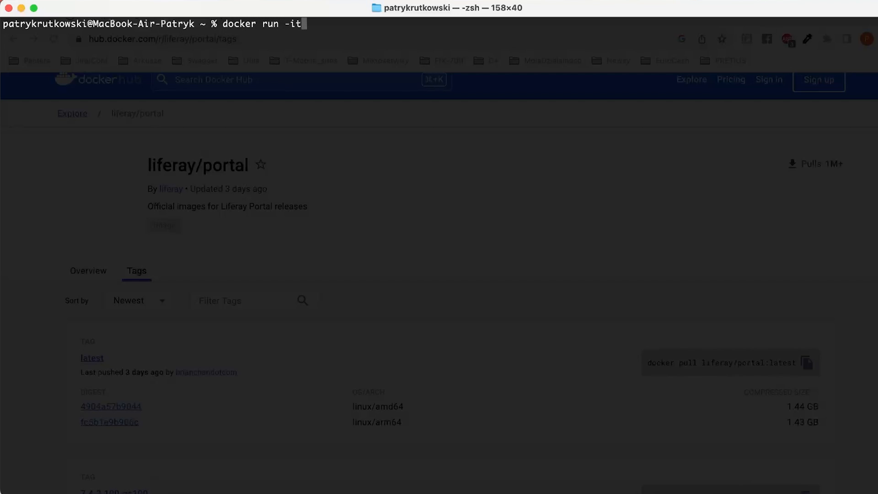
text( -m 8g -p 8080:80)
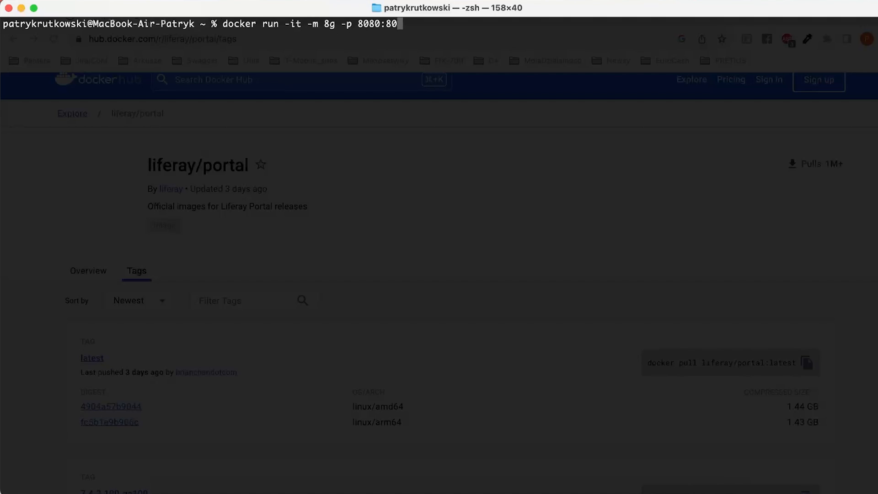
text(80 liferay/)
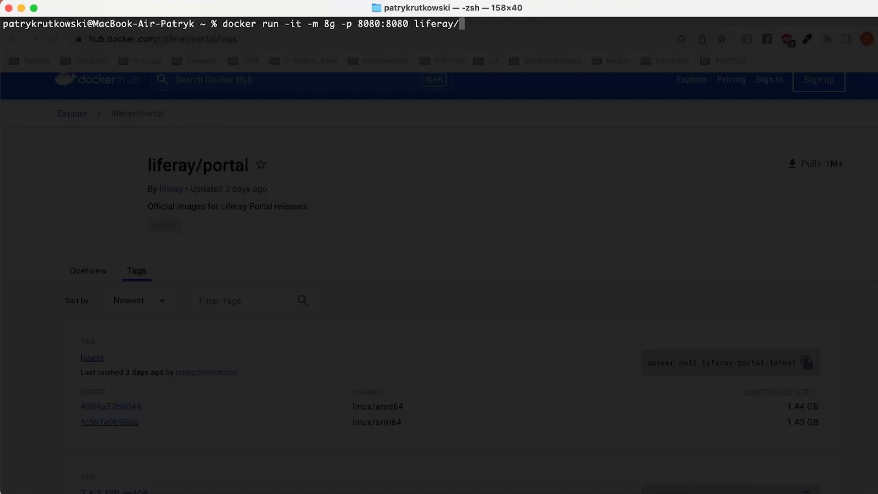
text(portal:7.4.3.100-)
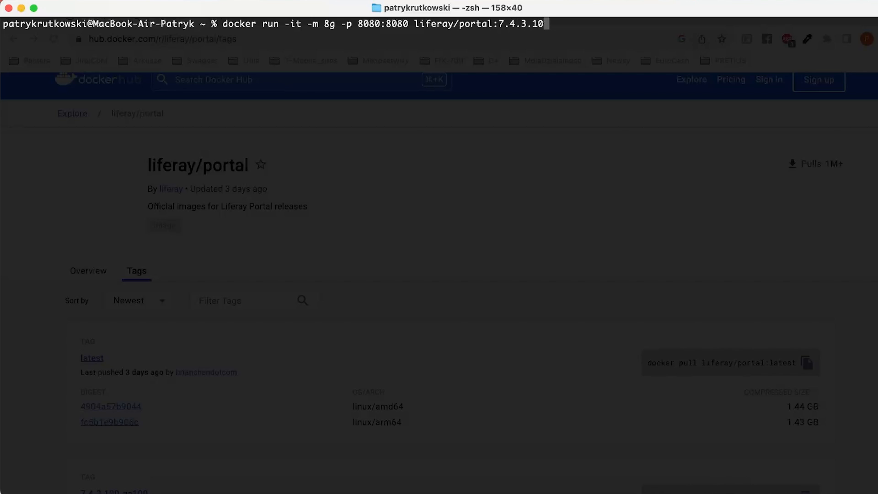
text(ga100)
key(Return)
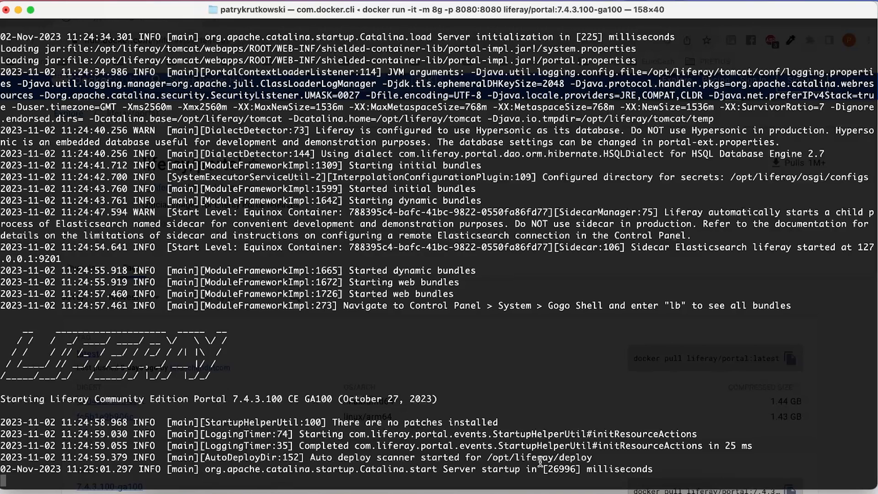
Switch to Chrome and open localhost:8080 in a new tab.
click(197, 488)
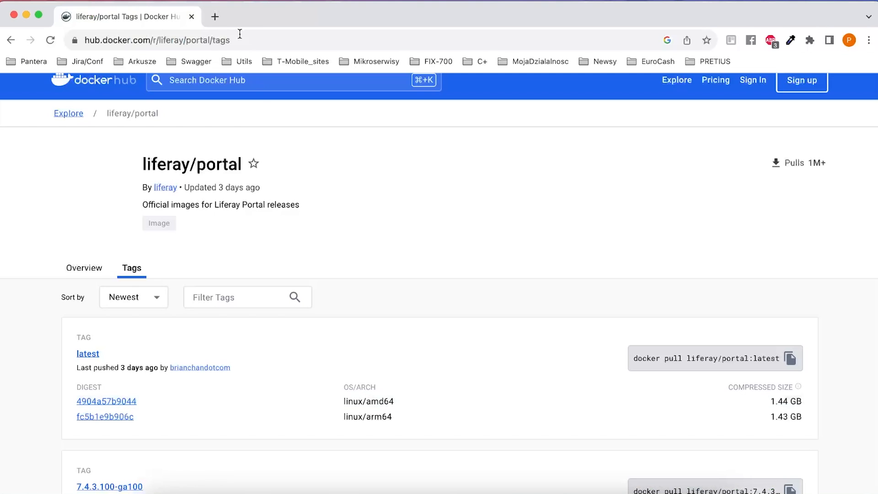
click(215, 16)
text(loca)
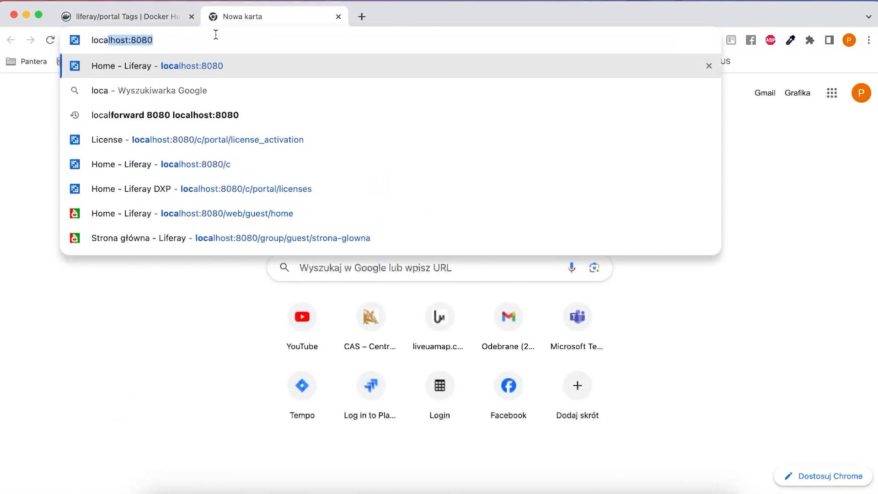
key(Return)
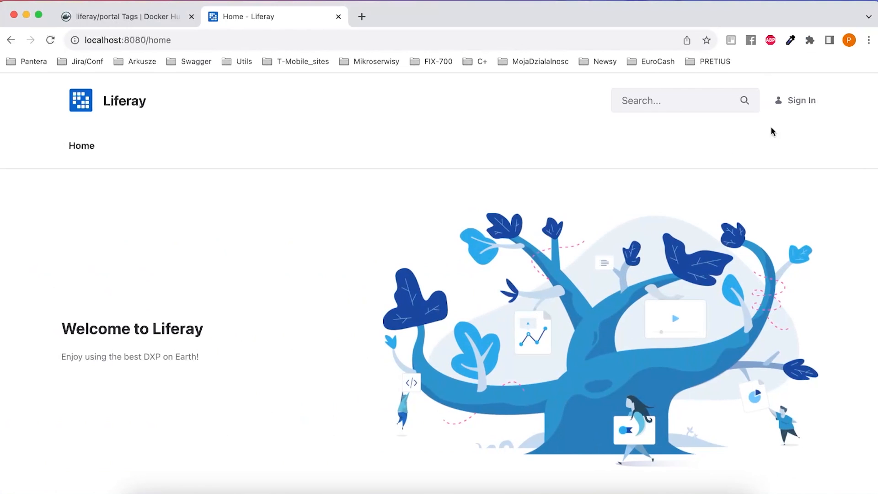
Sign in to Liferay with the default administrator's email address and account password.
click(798, 100)
click(296, 181)
text(test@liferay.com)
key(Tab)
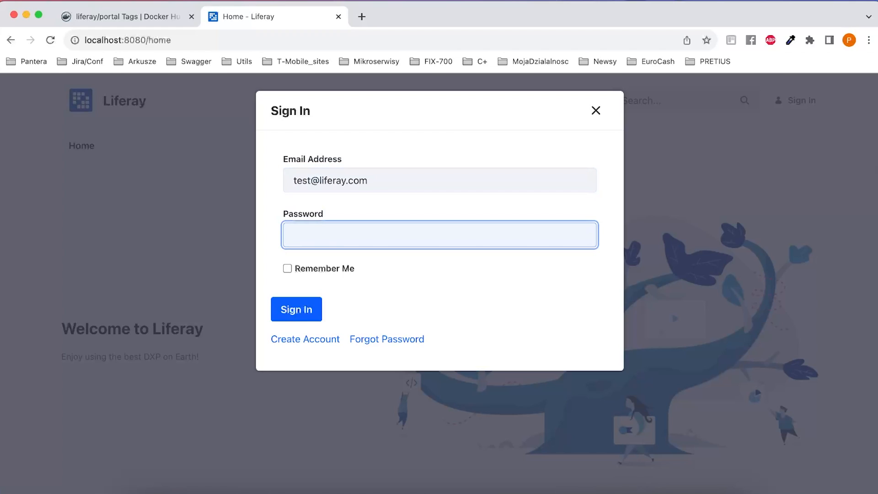
text(test)
click(292, 314)
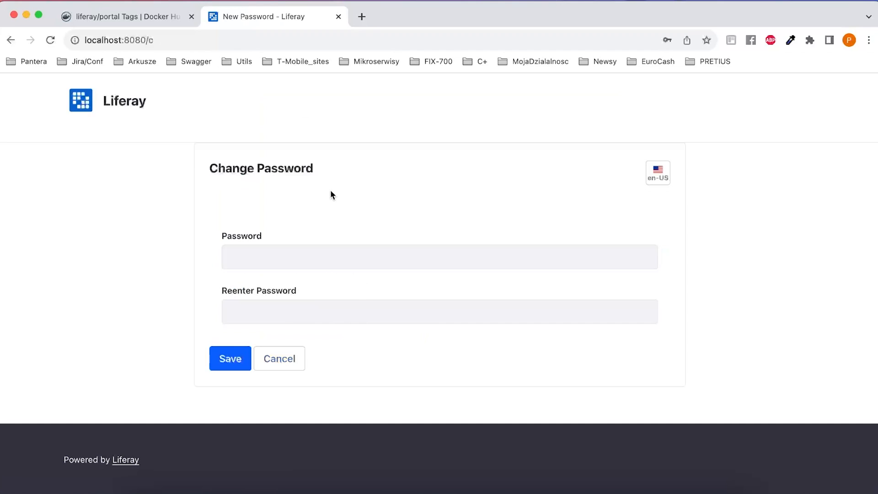
Enter the new account password in both Change Password fields and save it.
click(256, 252)
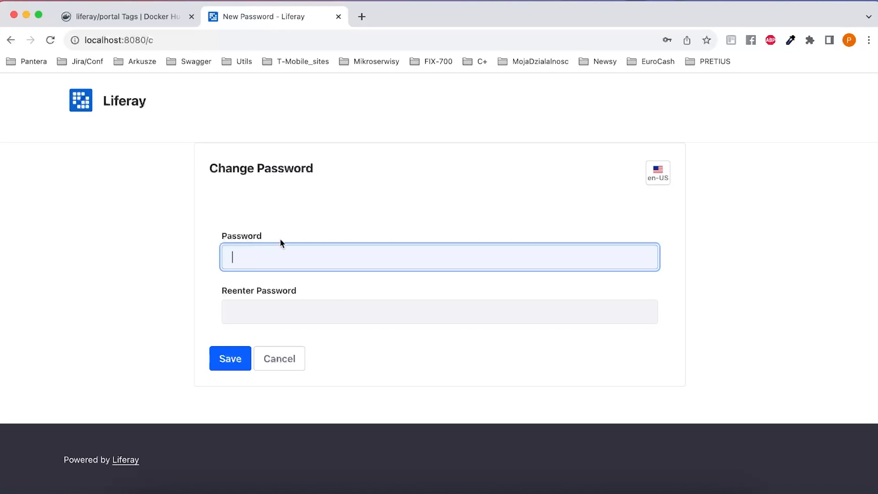
text(liferay)
key(super+BackSpace)
text(••••••••••••••)
key(Tab)
text(••••••••••••••)
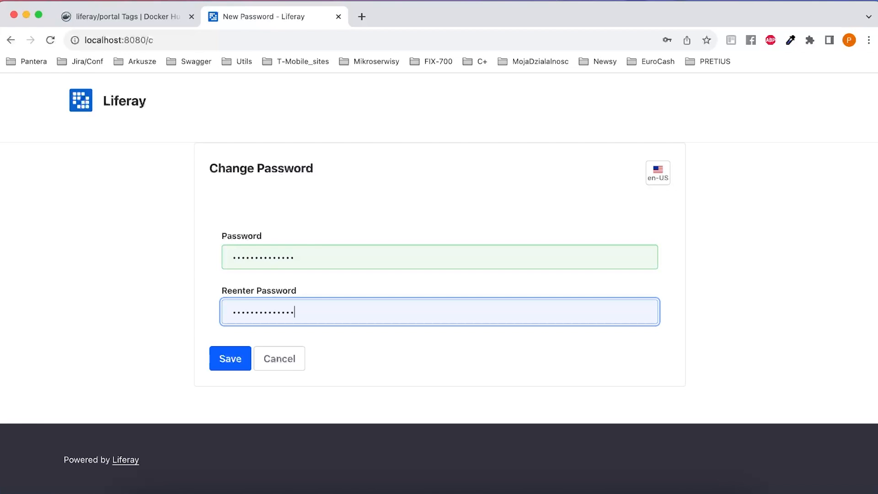
key(Return)
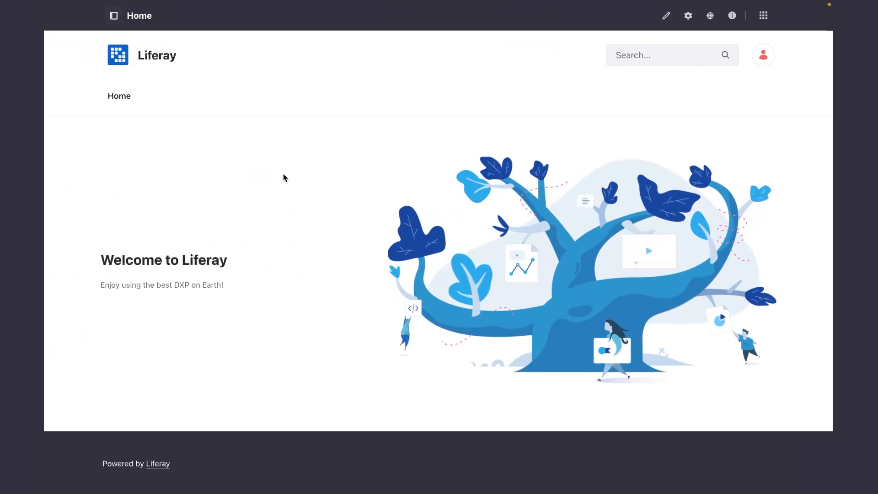
Look through the site's product menu and the Control Panel options, and close both.
click(115, 17)
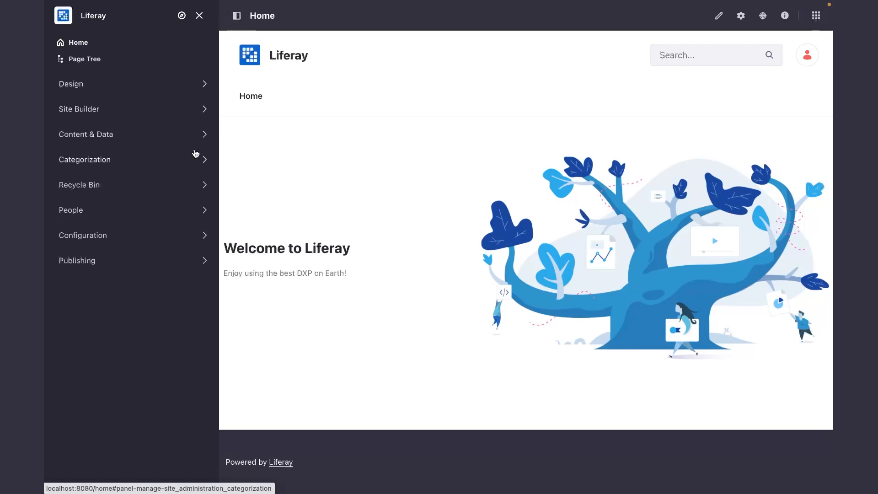
click(817, 17)
click(259, 18)
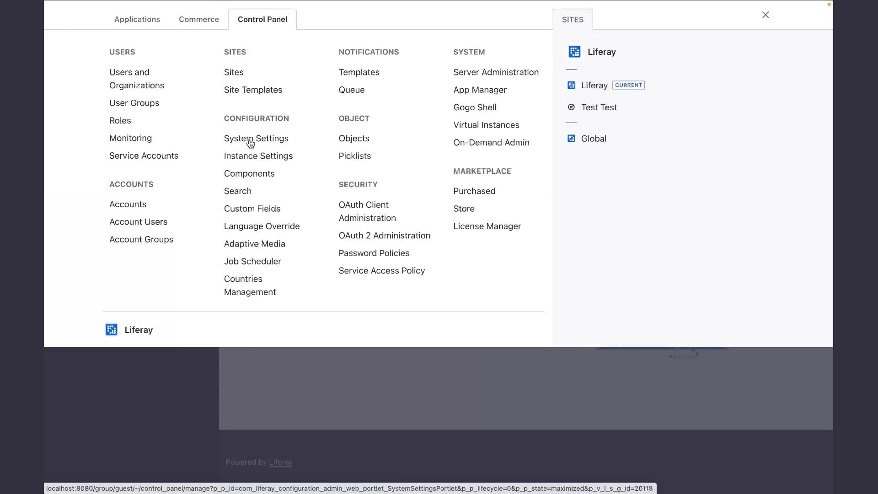
click(766, 16)
click(235, 17)
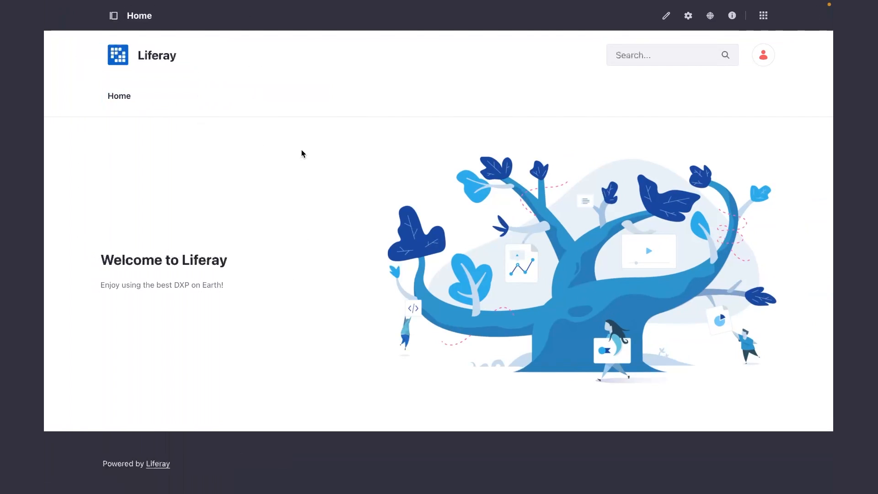
Search the portal for "test" and review the results and their facet filters.
click(657, 54)
text(test)
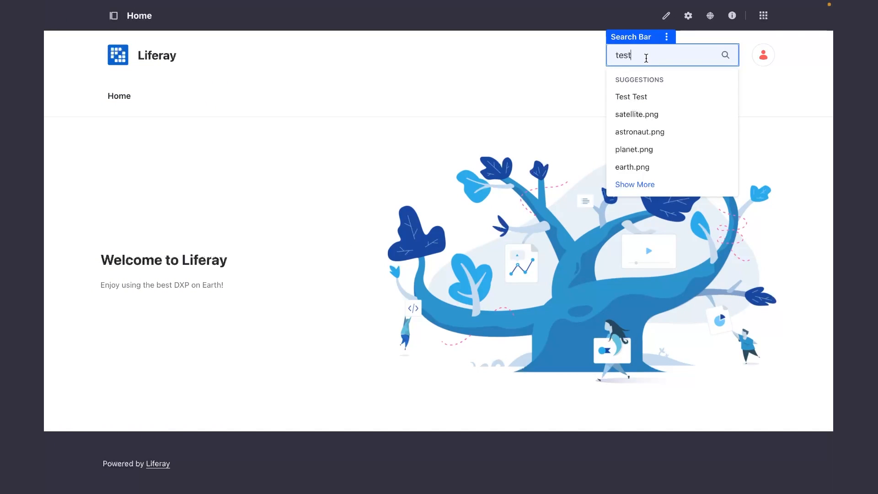
key(Return)
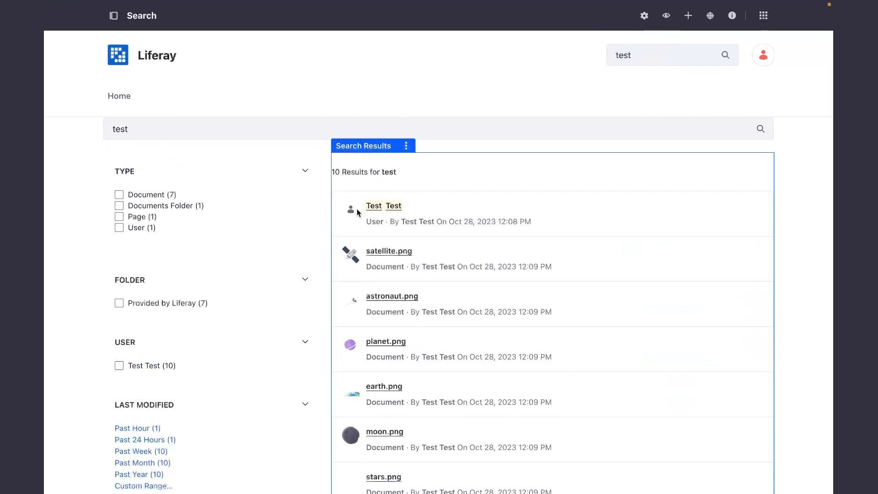
scroll(398, 310, down, 4)
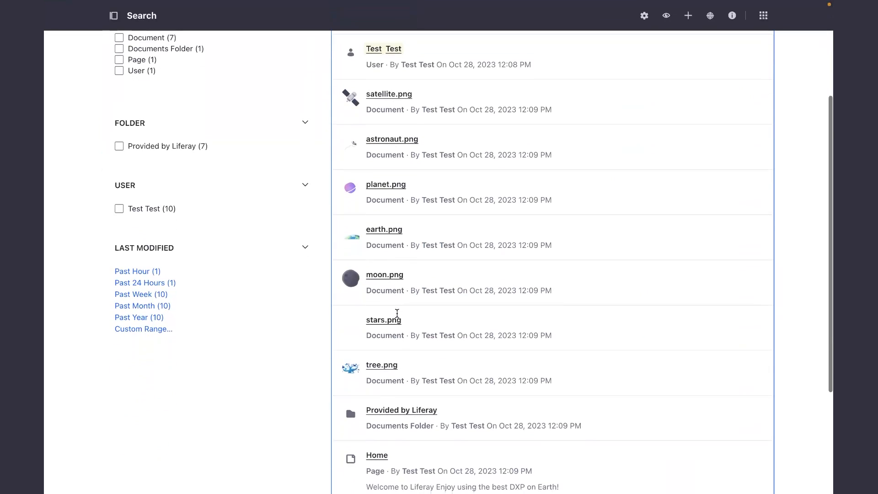
scroll(397, 314, up, 4)
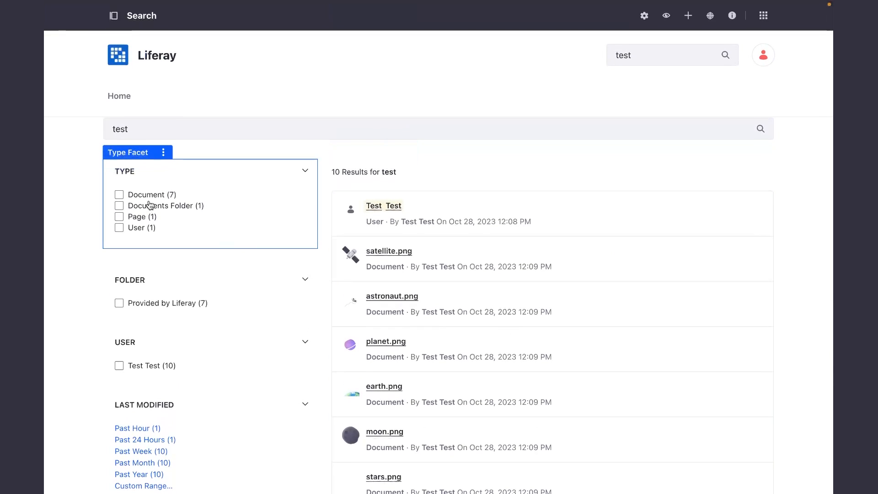
scroll(92, 421, down, 2)
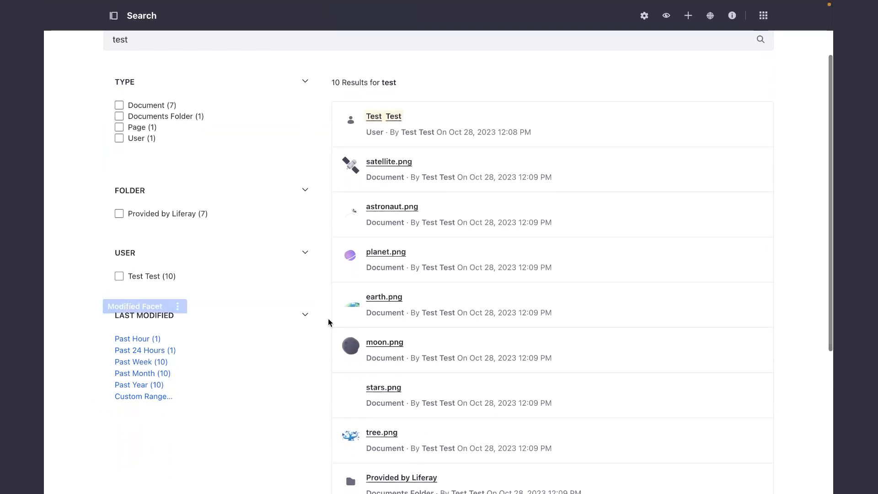
scroll(308, 218, up, 2)
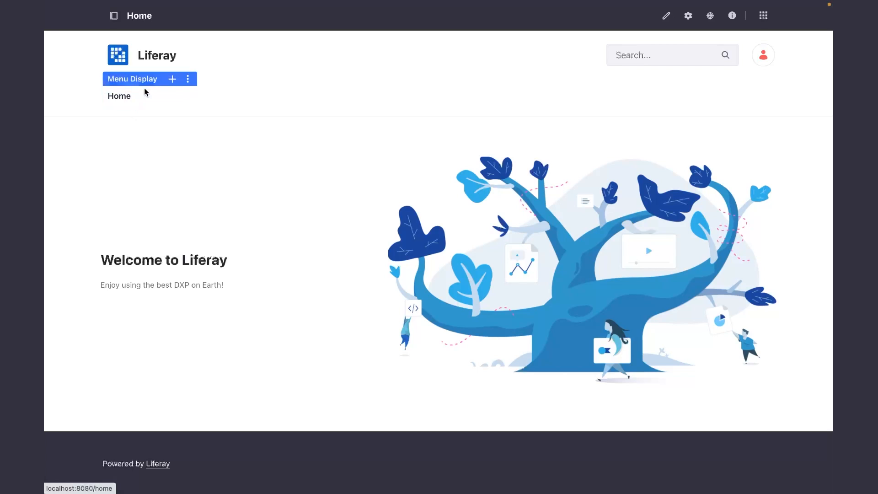
Add a new Widget Page named "Knowledge Base" to the site's navigation menu.
click(173, 77)
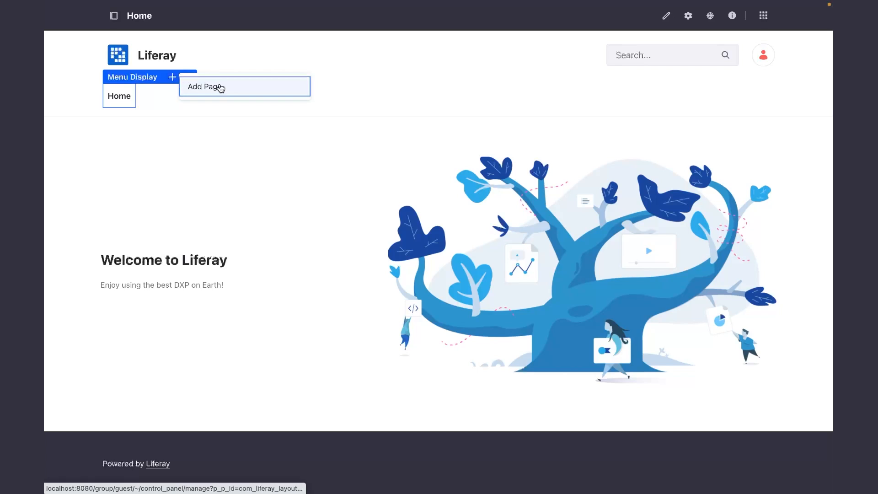
click(216, 87)
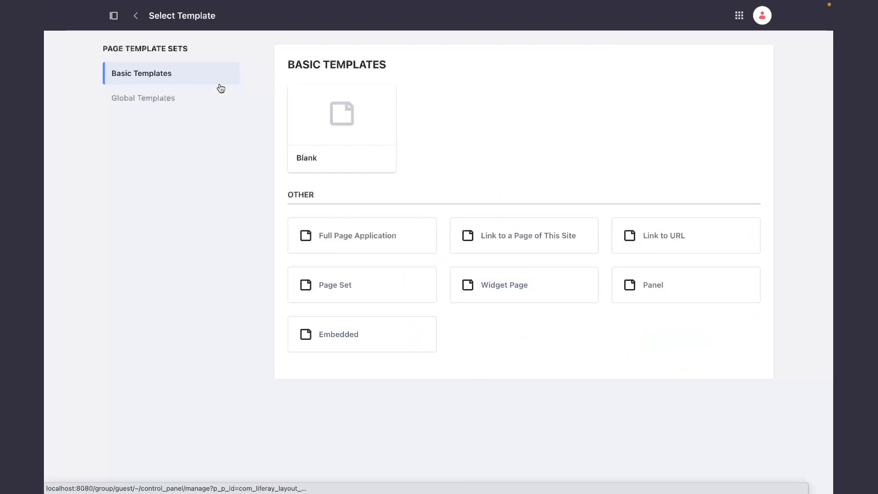
click(488, 289)
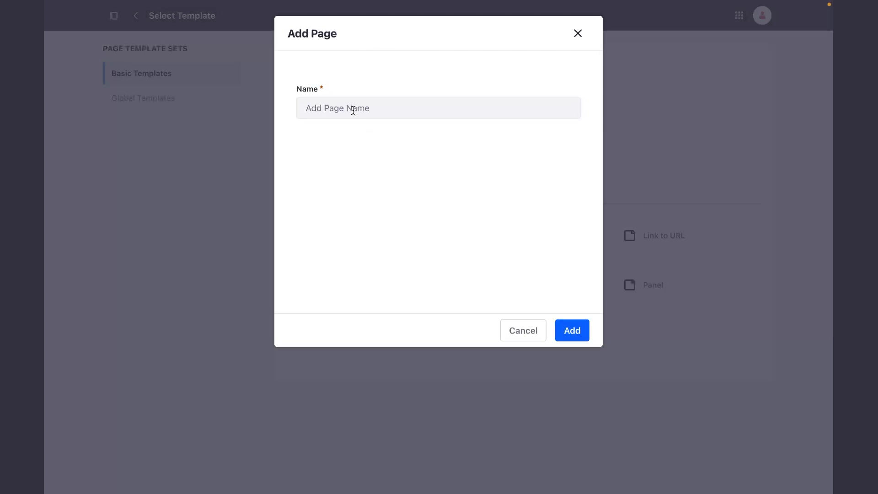
click(353, 110)
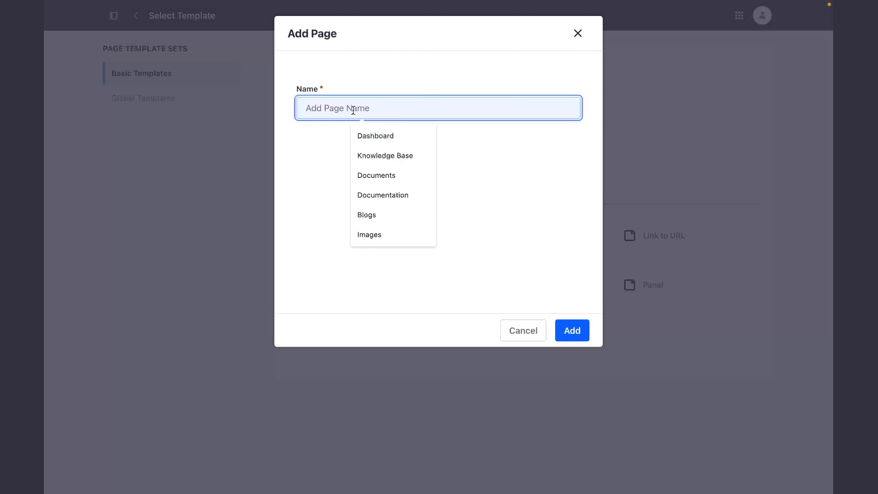
text(Kno)
key(Down)
key(Return)
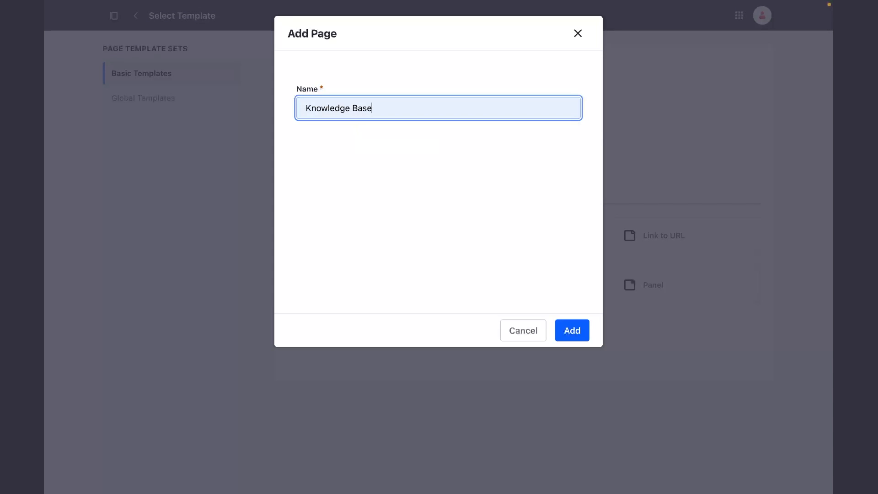
click(567, 327)
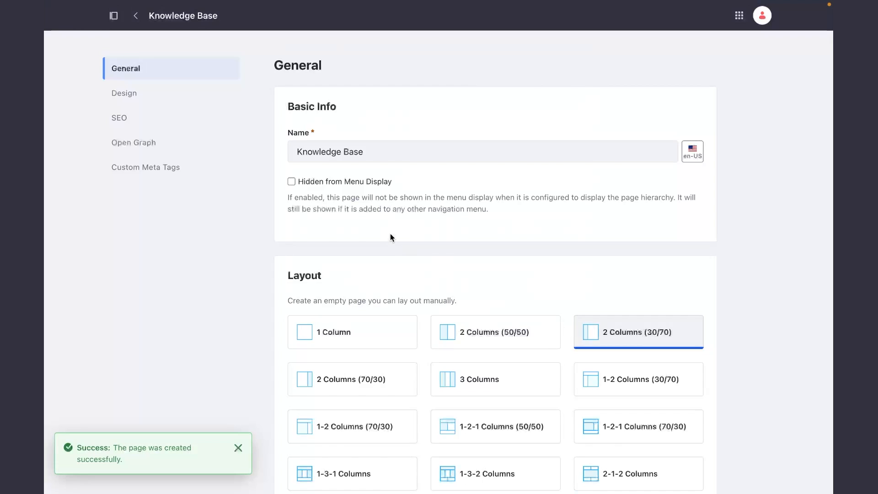
Set the Knowledge Base page's layout to 1 Column, save it, and return to the Liferay site's home page.
click(349, 345)
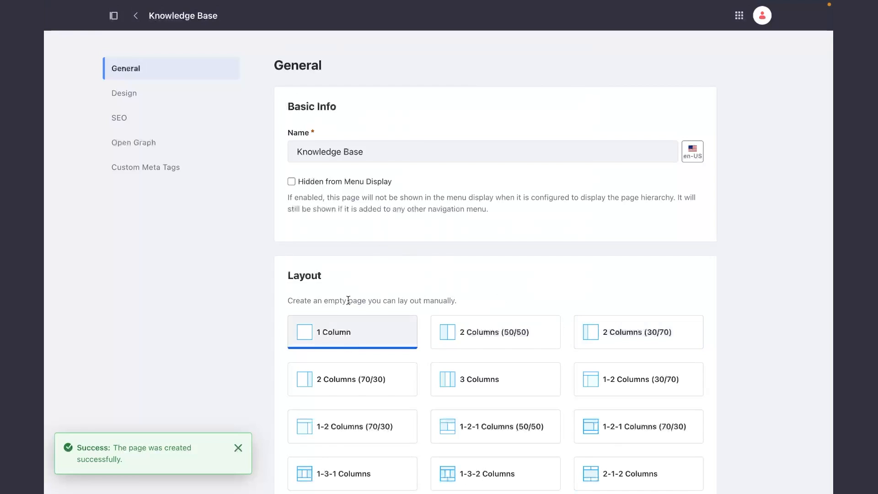
scroll(348, 300, down, 15)
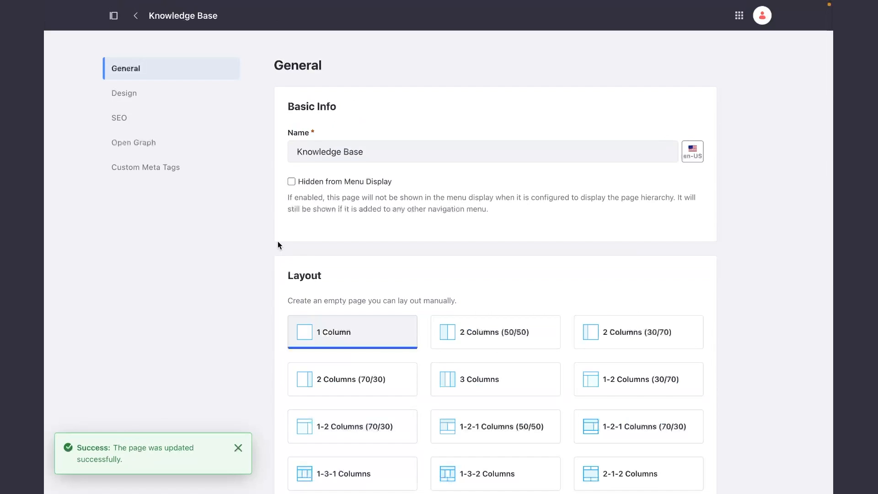
click(739, 15)
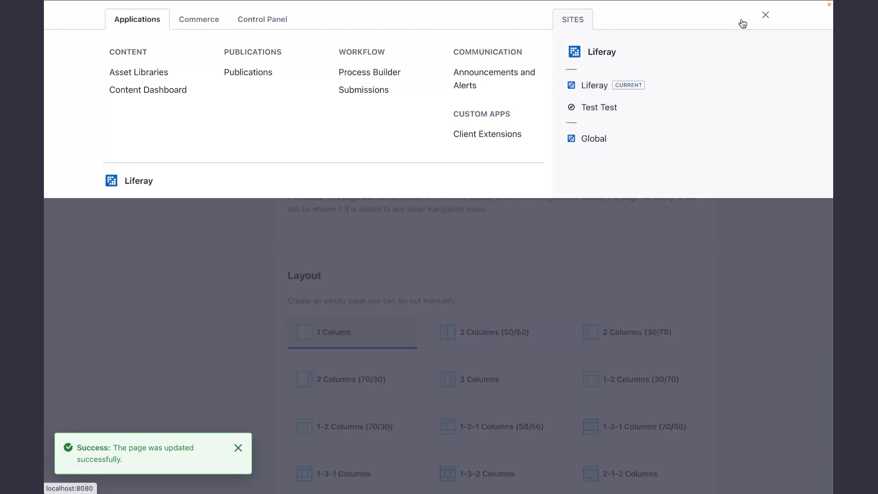
click(604, 57)
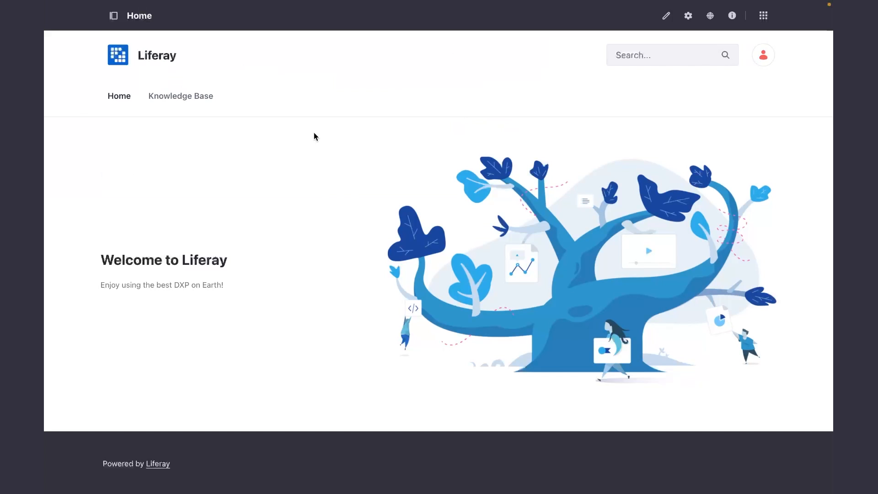
Find the Knowledge Base Display widget with "Kno" and add it to the Knowledge Base page.
click(186, 102)
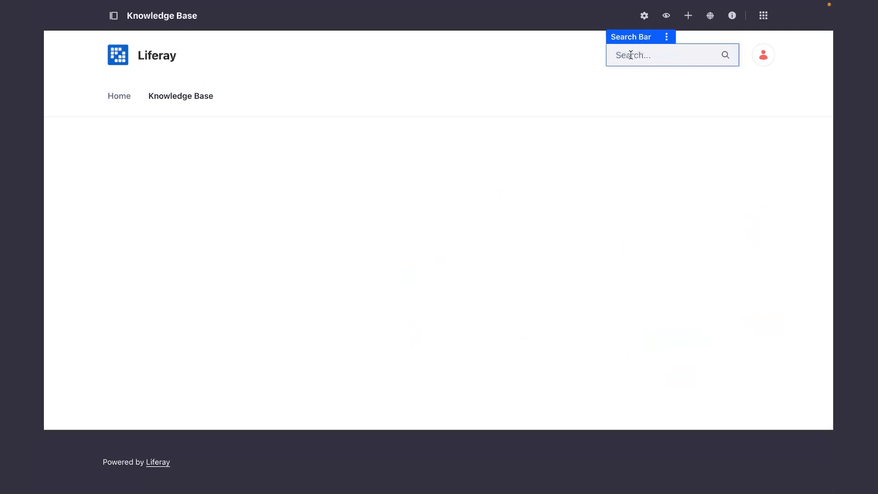
click(692, 20)
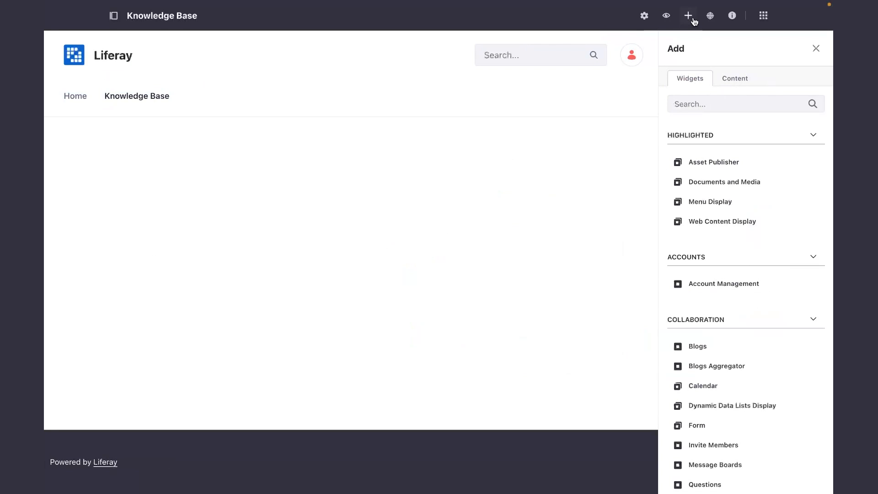
click(691, 102)
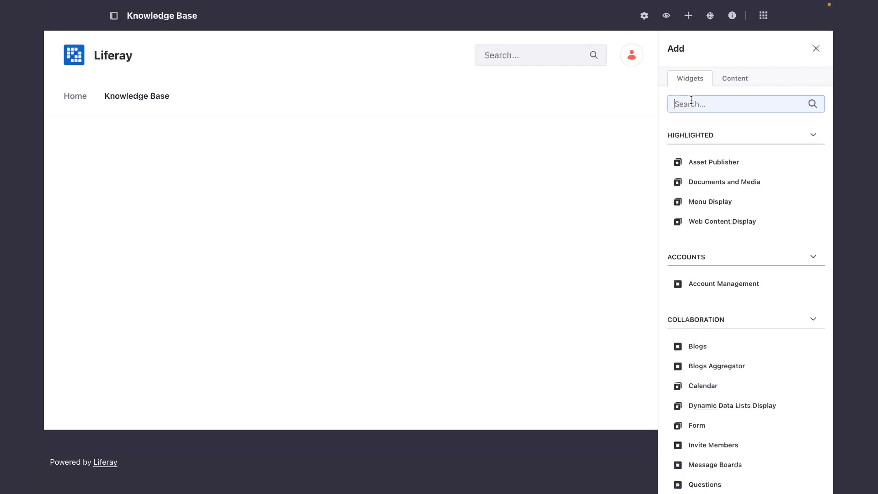
text(Kno)
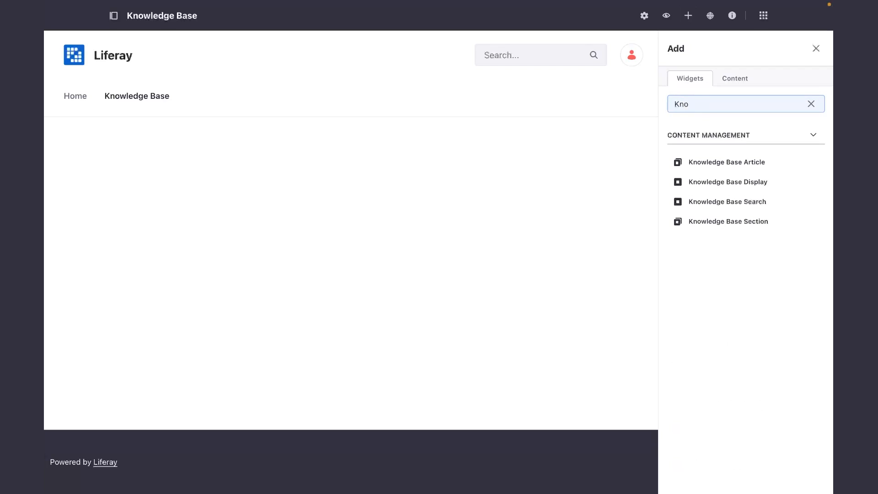
click(814, 183)
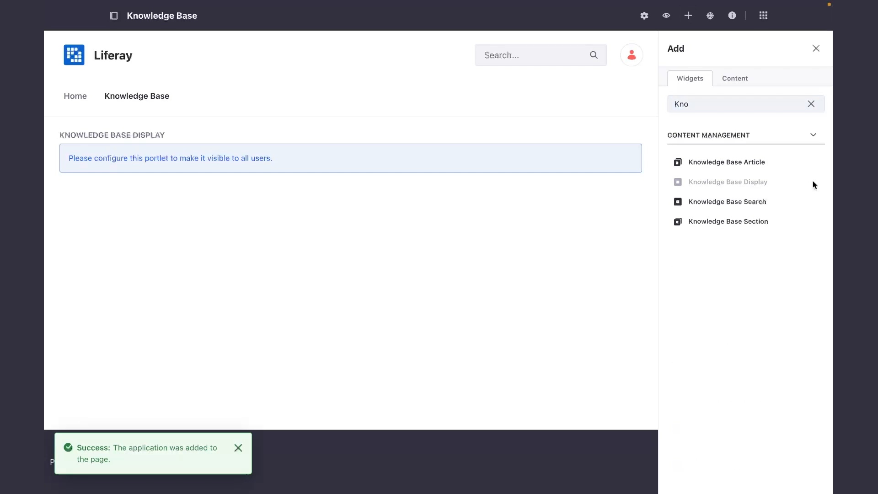
click(816, 49)
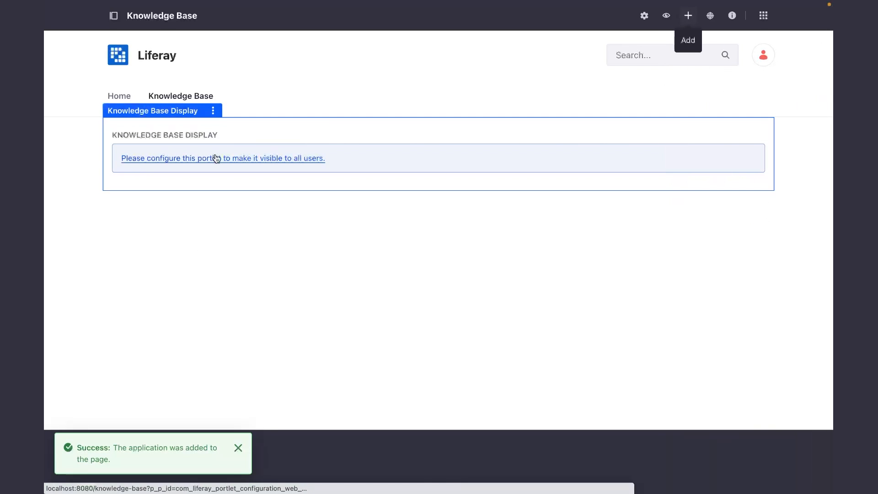
Save the Knowledge Base Display widget's configuration with Home as its article or folder, and close the configuration.
click(252, 160)
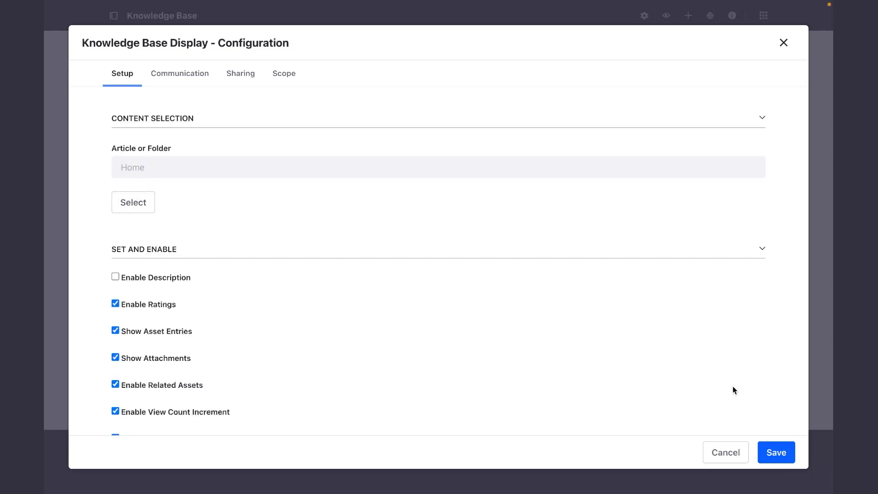
click(781, 456)
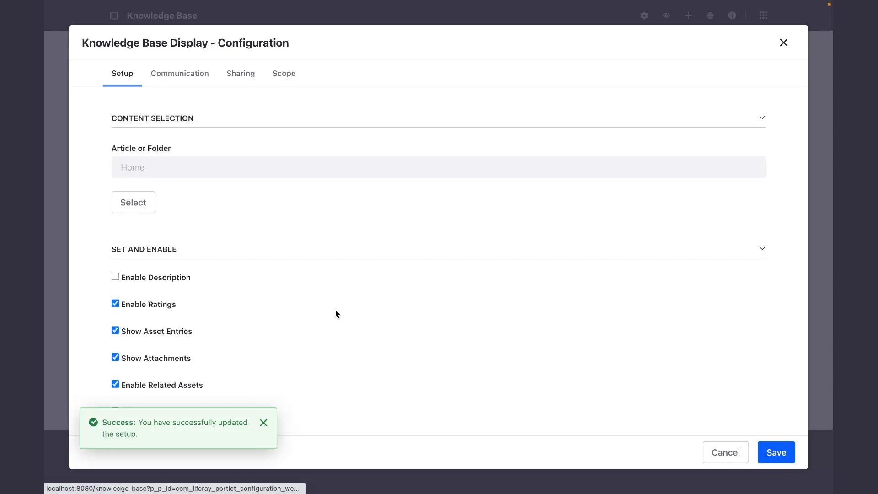
click(725, 452)
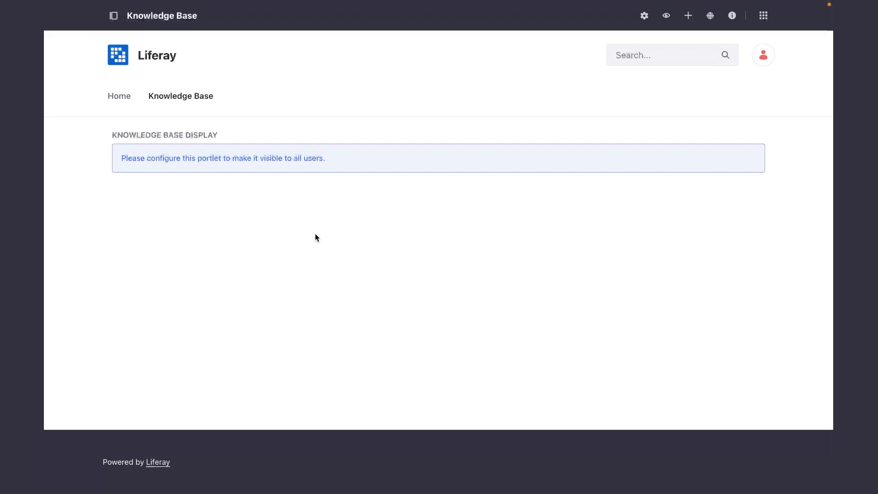
Start a new Basic Article in the Home folder of the site's Knowledge Base content.
mouse_move(183, 158)
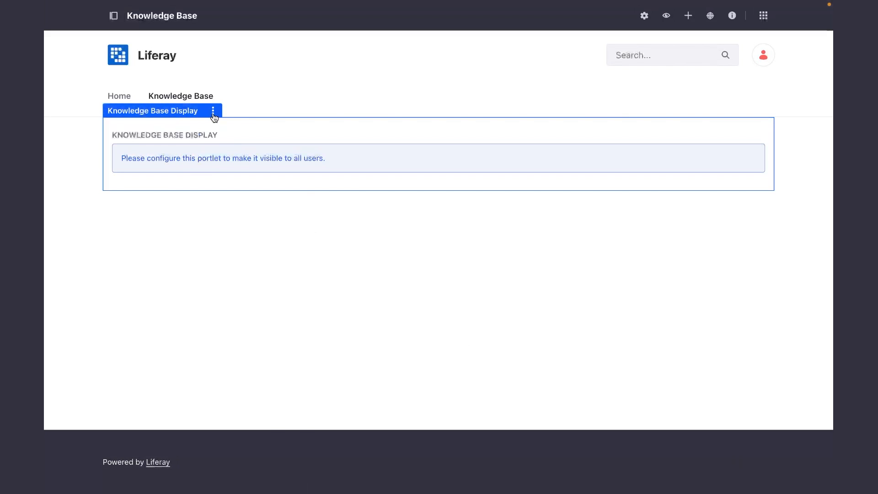
click(114, 17)
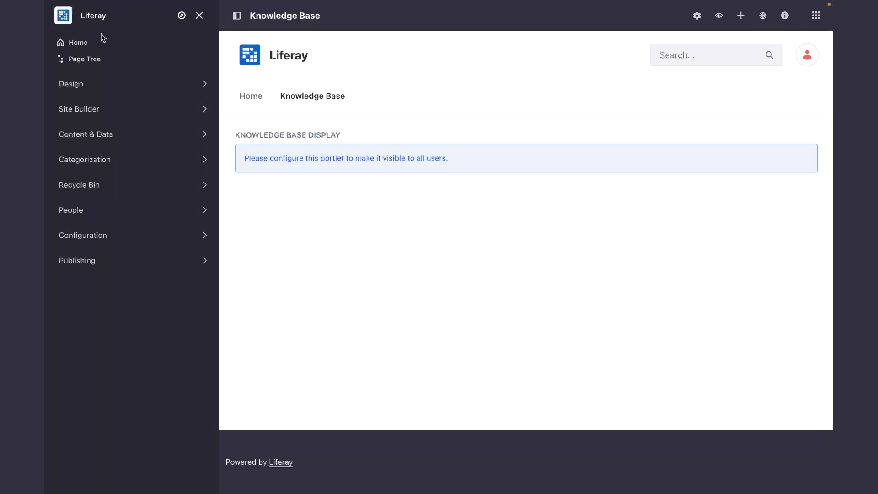
click(99, 137)
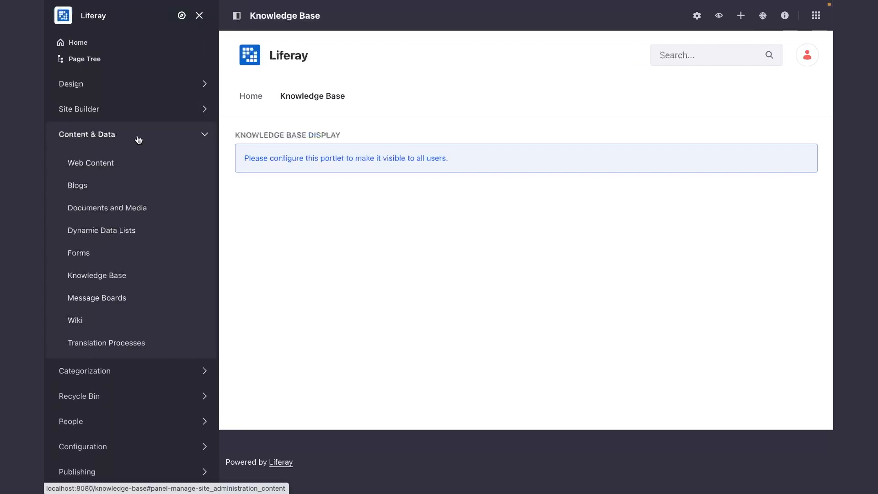
click(104, 276)
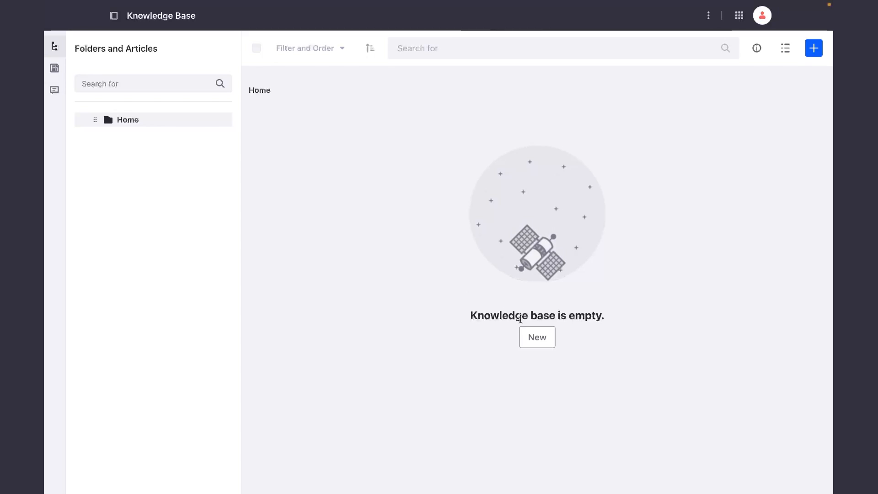
click(541, 338)
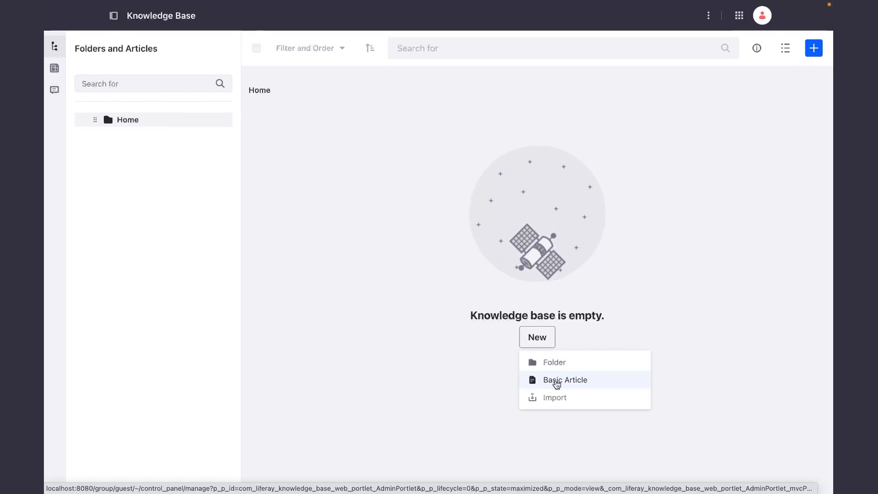
click(557, 386)
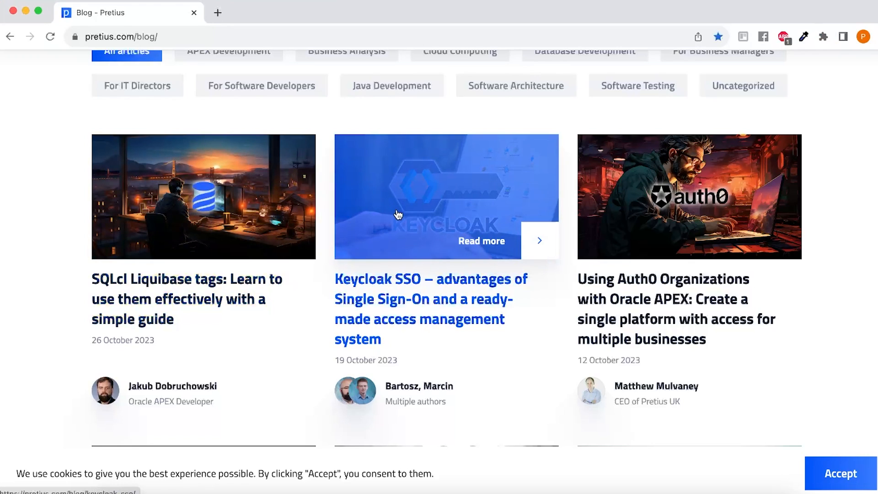
Copy the title of the Pretius blog post "Keycloak SSO – advantages of Single Sign-On and a ready-made access management system" into the new article's title.
click(399, 294)
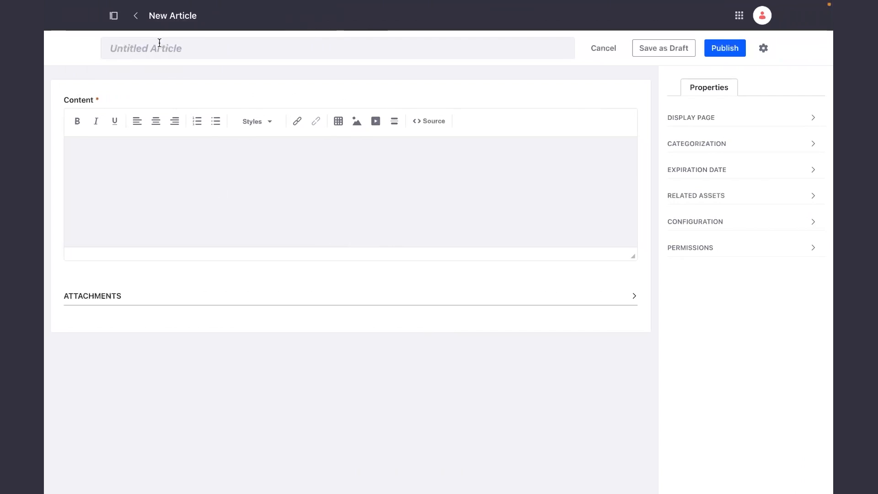
click(191, 53)
text(Keycloak SSO – advantages of Single Sign-On and a ready-made access management system)
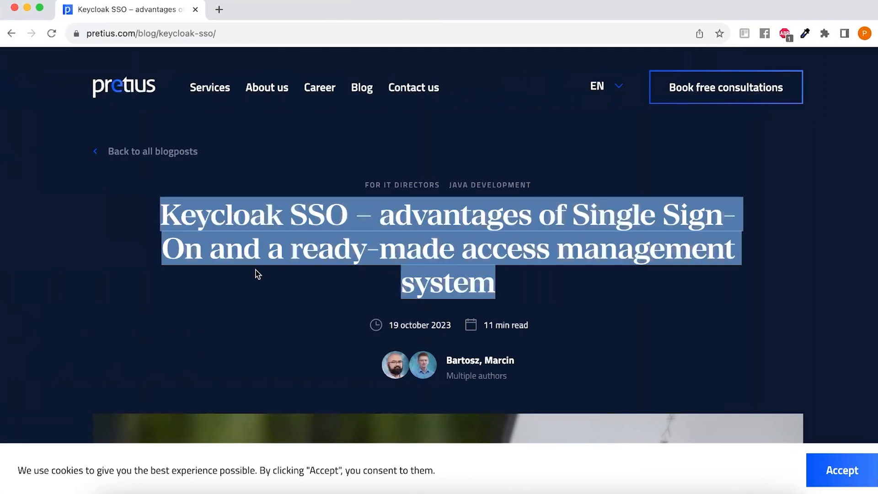
Copy the blog post's body text and images into the new article's content and publish the article.
scroll(255, 273, down, 10)
triple_click(292, 243)
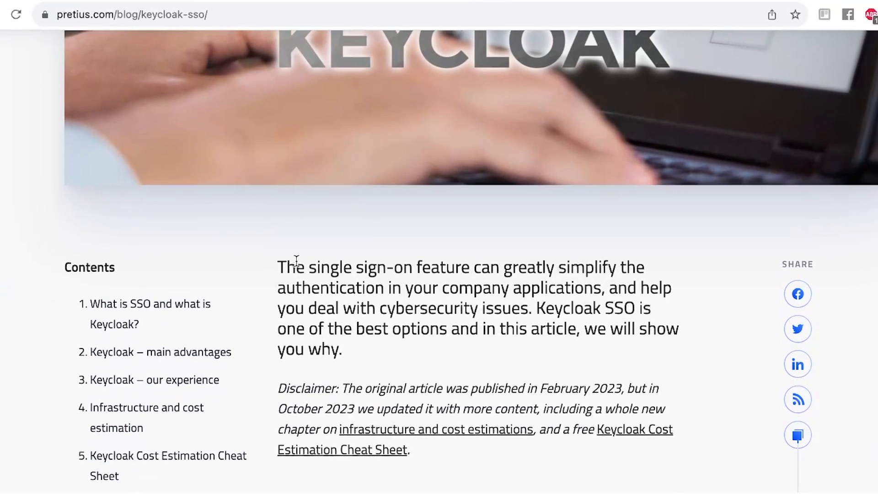
scroll(296, 260, down, 11)
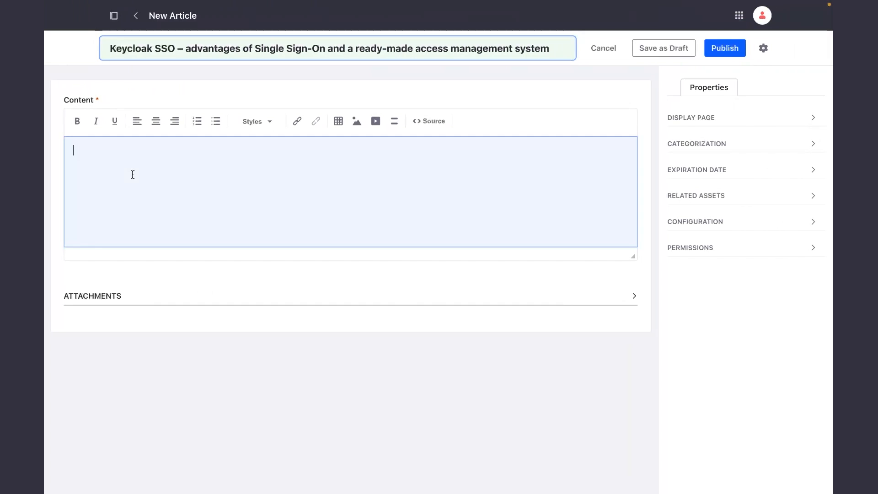
key(ctrl+v)
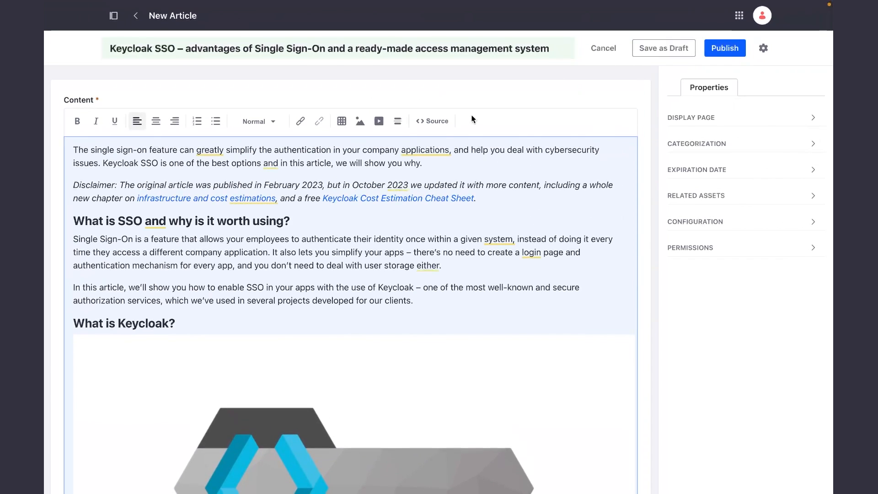
click(724, 49)
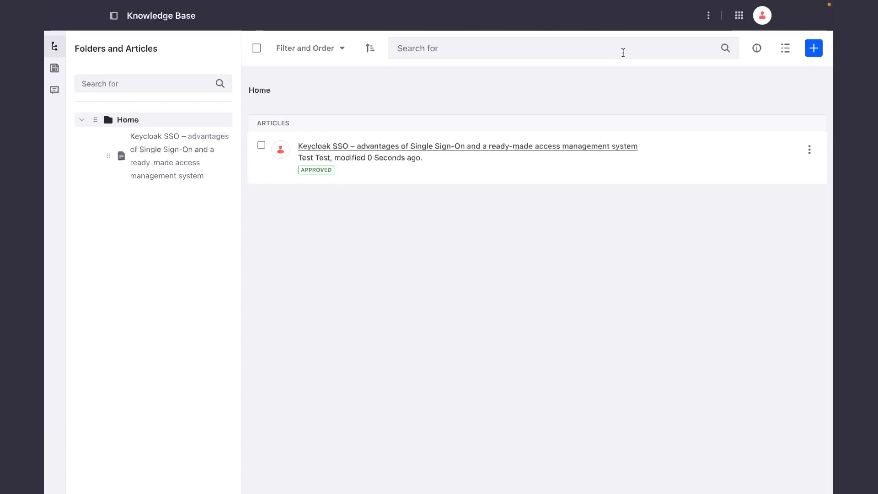
Return to the Liferay site and review the published Keycloak SSO article on the Knowledge Base page.
click(740, 19)
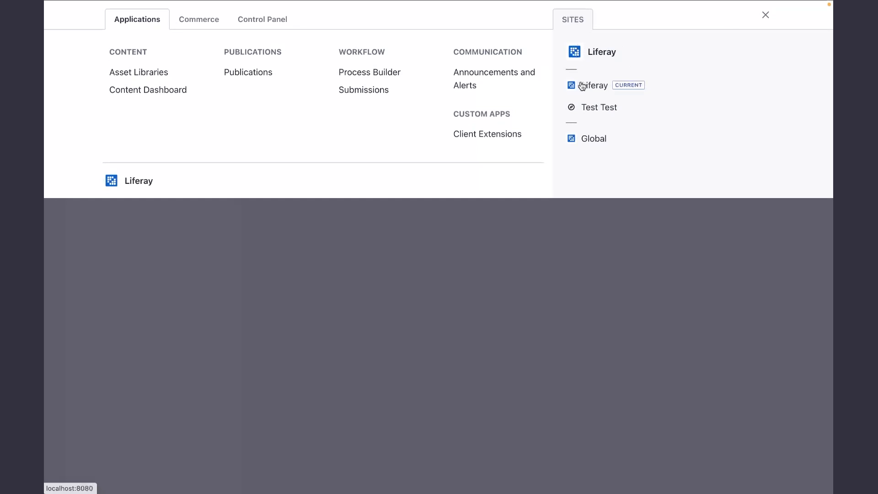
click(592, 87)
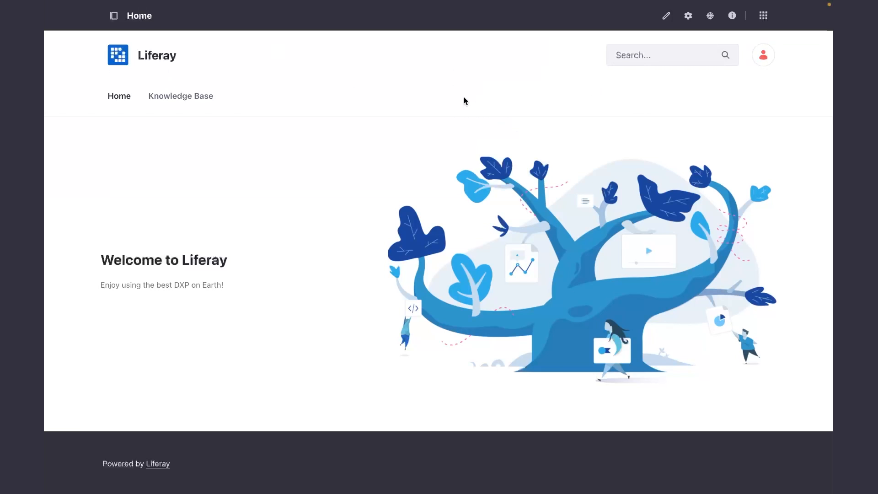
click(186, 95)
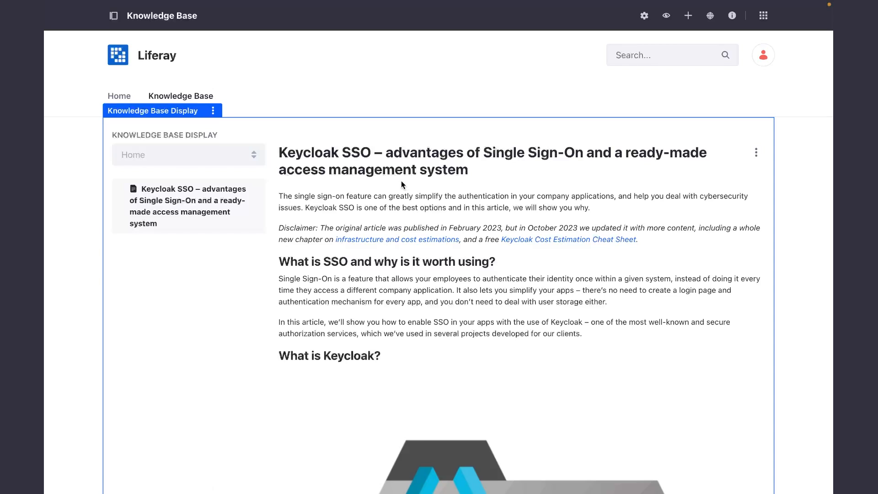
scroll(402, 182, down, 15)
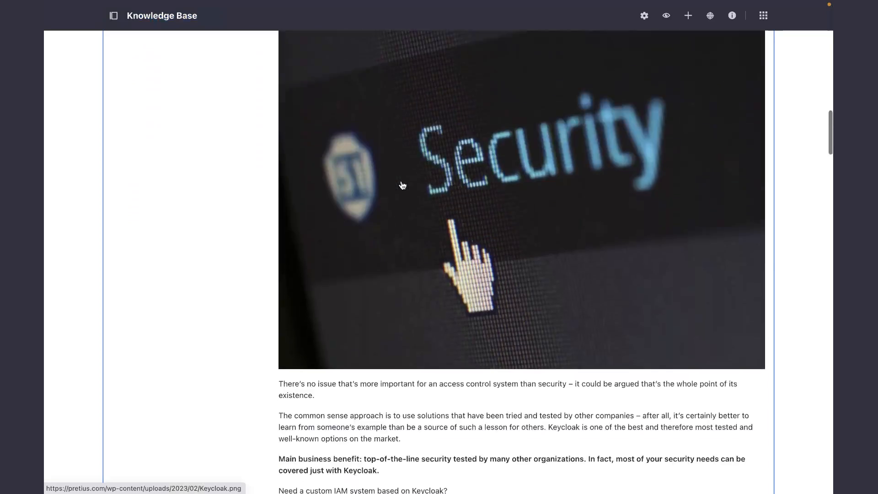
scroll(402, 185, down, 15)
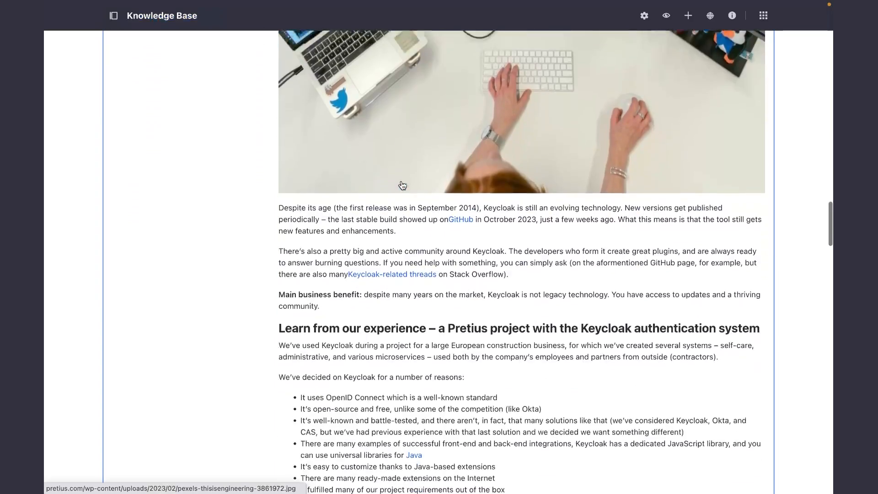
Expand the Pretius Blogs and Normal Blogs folders in the Knowledge Base folder tree to examine the articles inside them.
scroll(402, 182, up, 20)
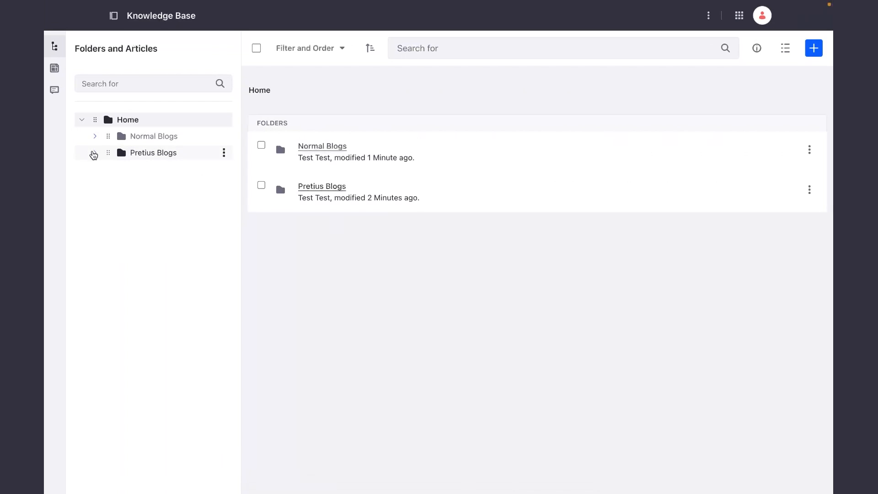
click(94, 154)
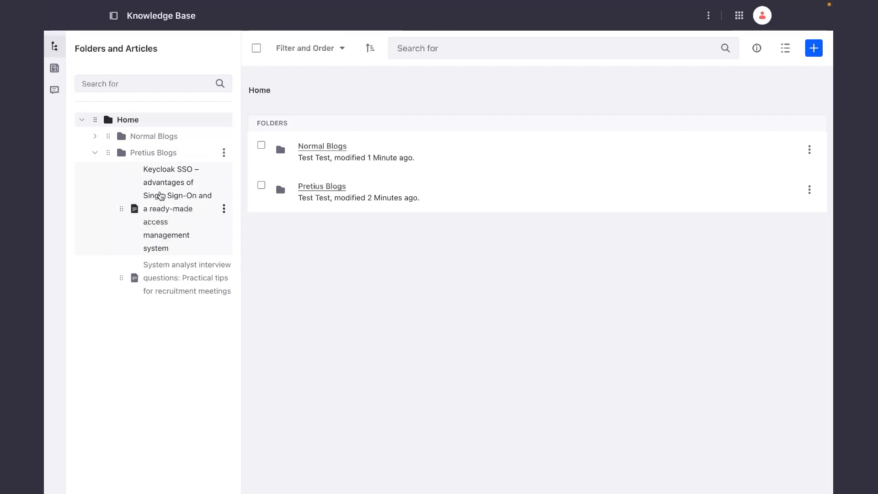
click(95, 136)
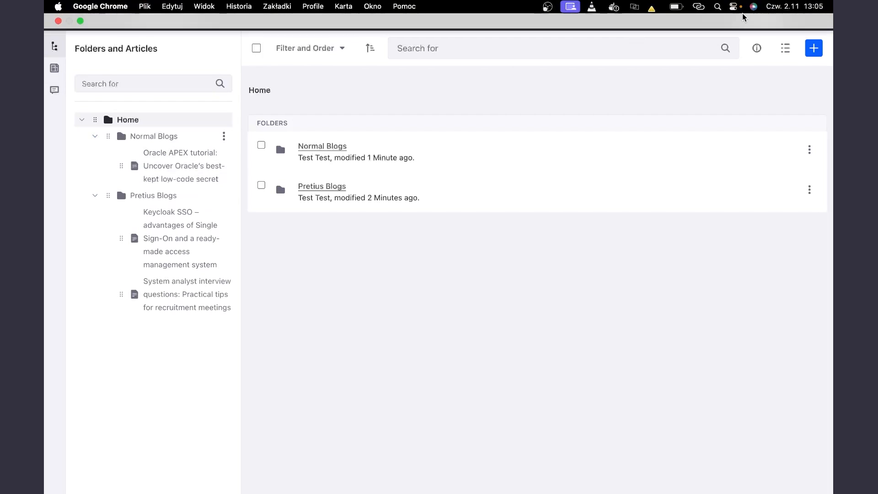
Open the site's Knowledge Base page and switch the displayed folder to Normal Blogs, then back to Pretius Blogs.
click(739, 15)
click(592, 53)
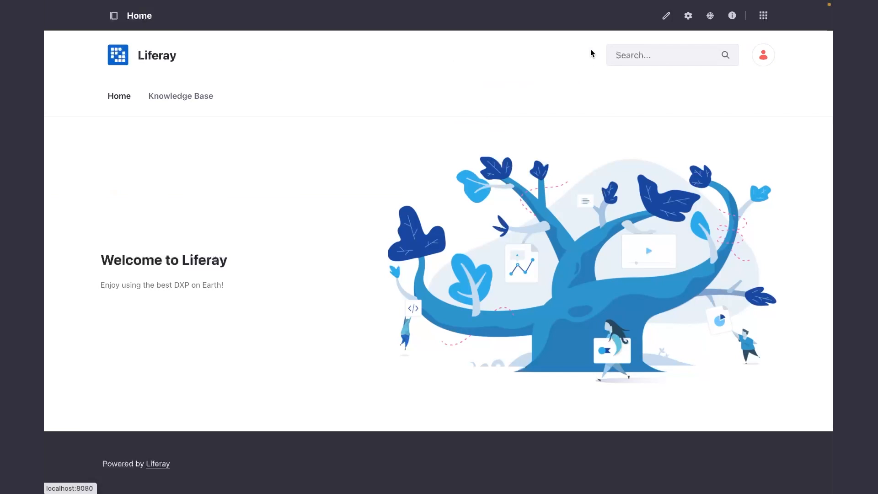
click(185, 96)
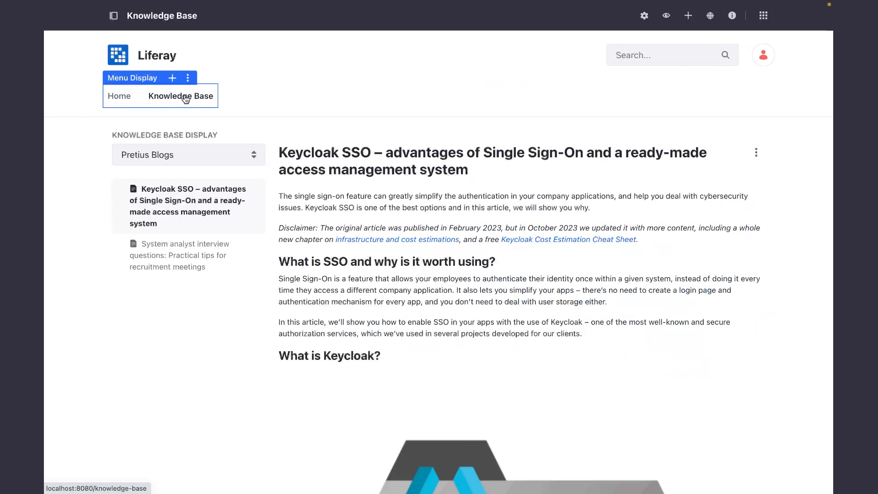
click(226, 156)
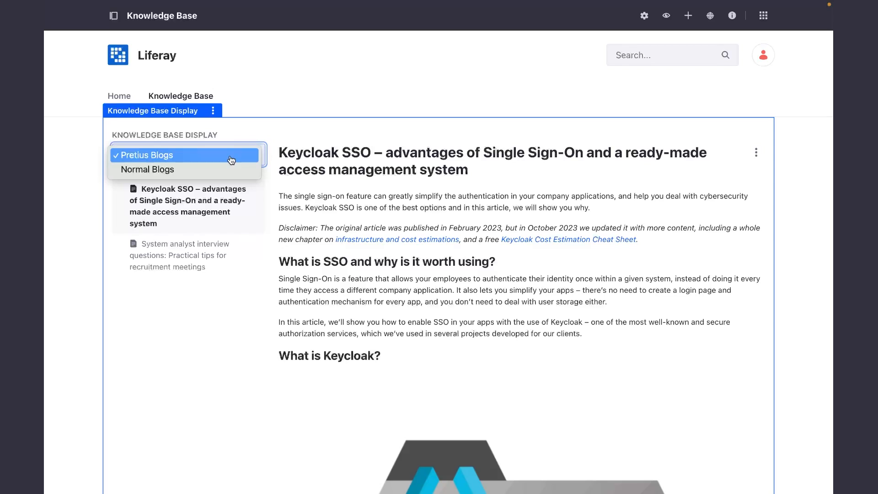
click(188, 173)
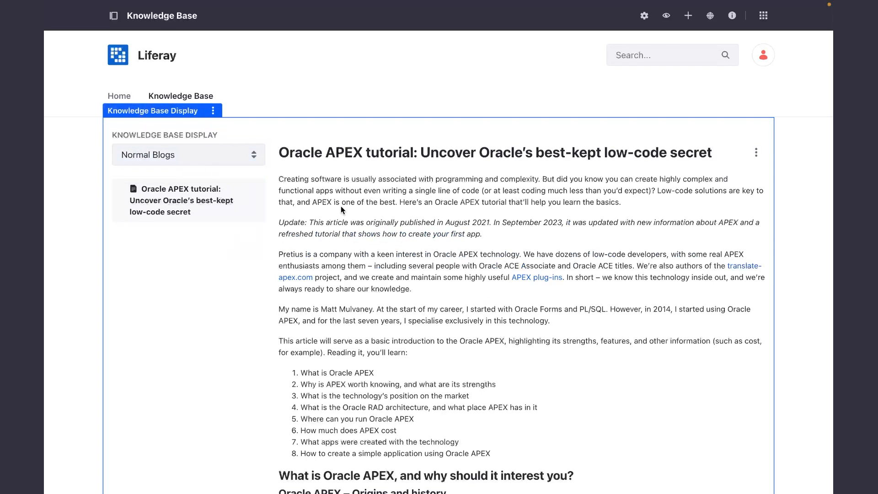
scroll(341, 206, down, 1)
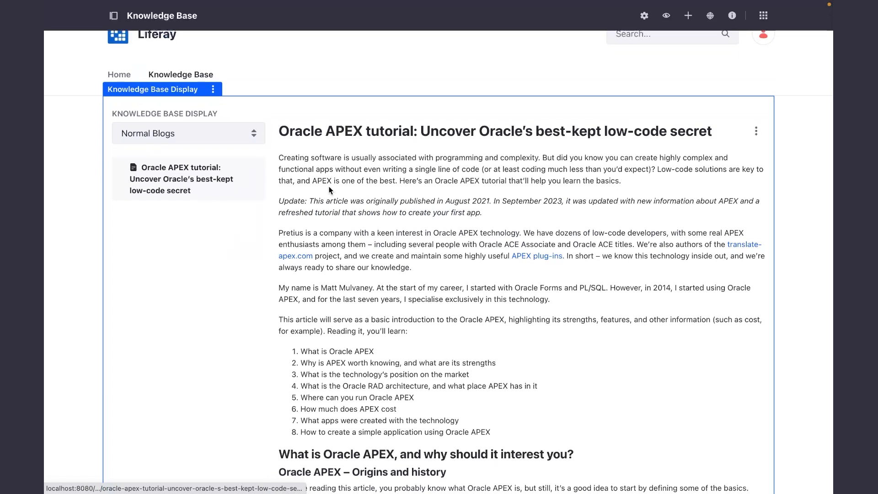
click(230, 137)
click(198, 121)
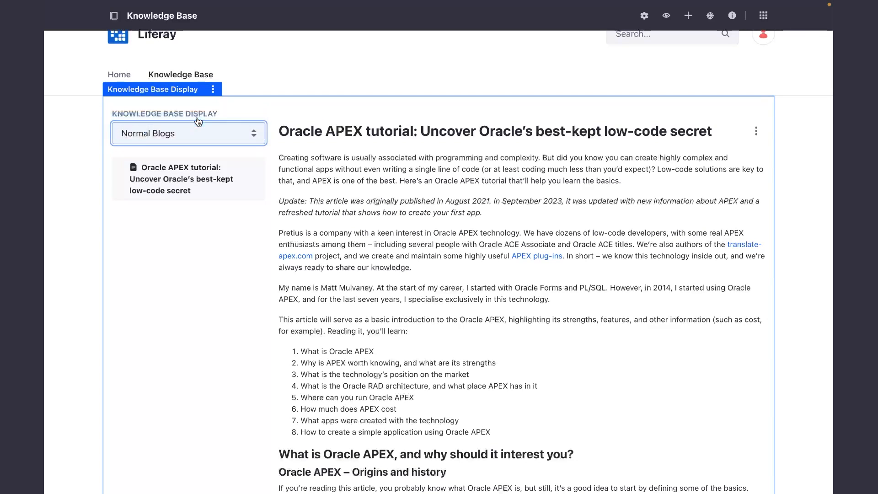
Submit the suggestion "Test" in the feedback form below the Keycloak SSO article.
scroll(393, 222, down, 15)
scroll(393, 222, down, 20)
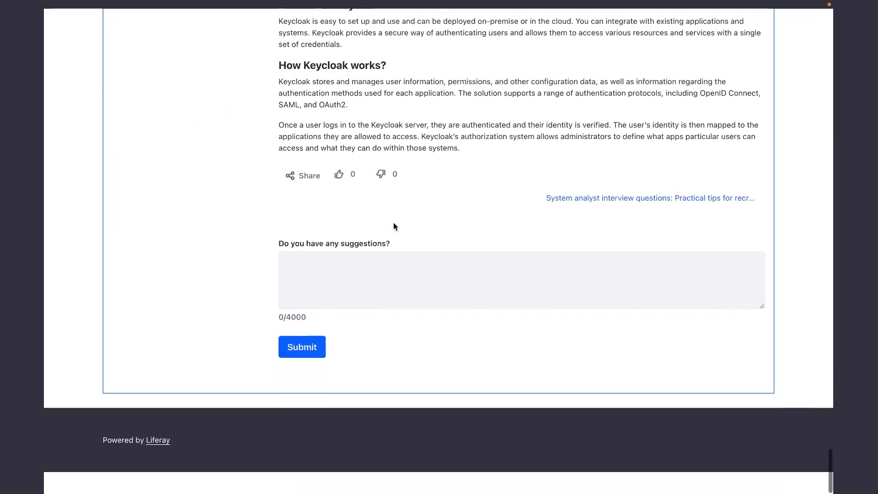
scroll(393, 222, up, 1)
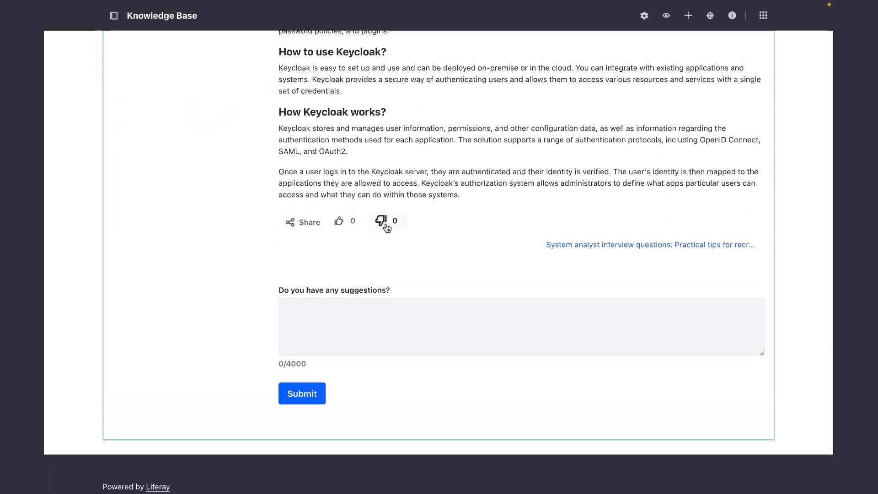
click(345, 328)
text(Test)
click(313, 396)
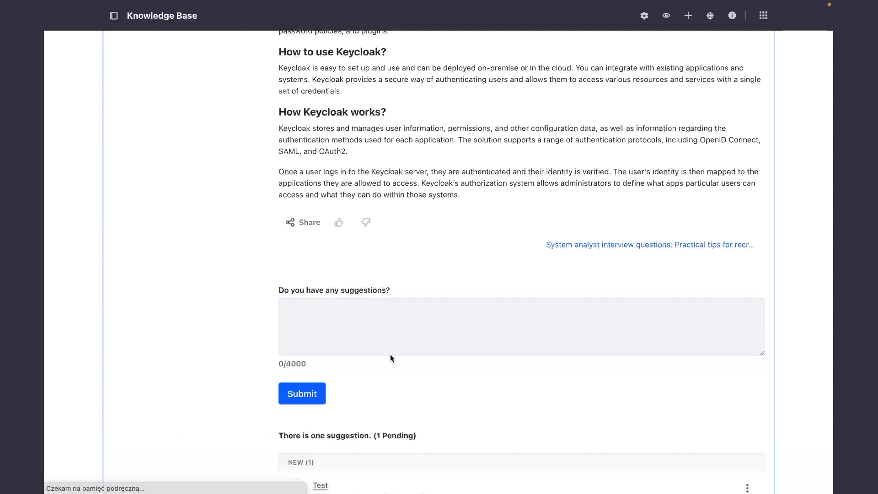
scroll(440, 331, down, 1)
scroll(384, 391, down, 20)
scroll(384, 392, down, 20)
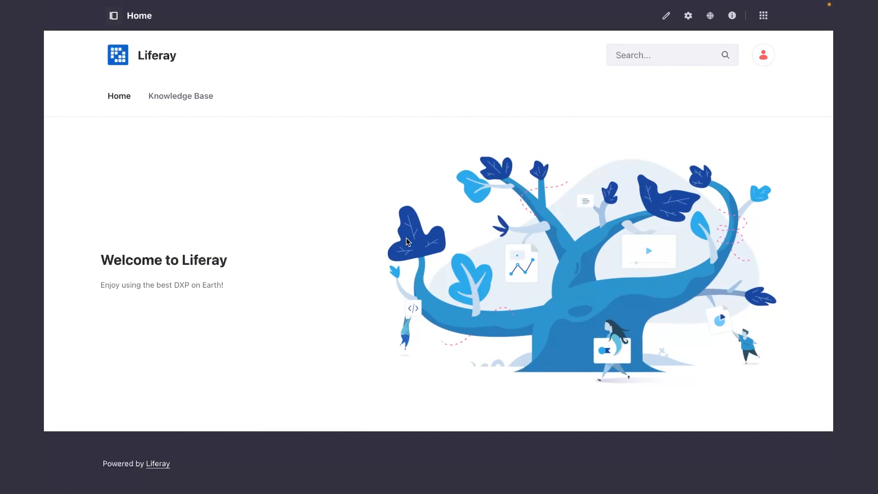
Add a widget page named "Blogs & Webinars" to the site's menu and save it with the 1 Column layout.
mouse_move(118, 105)
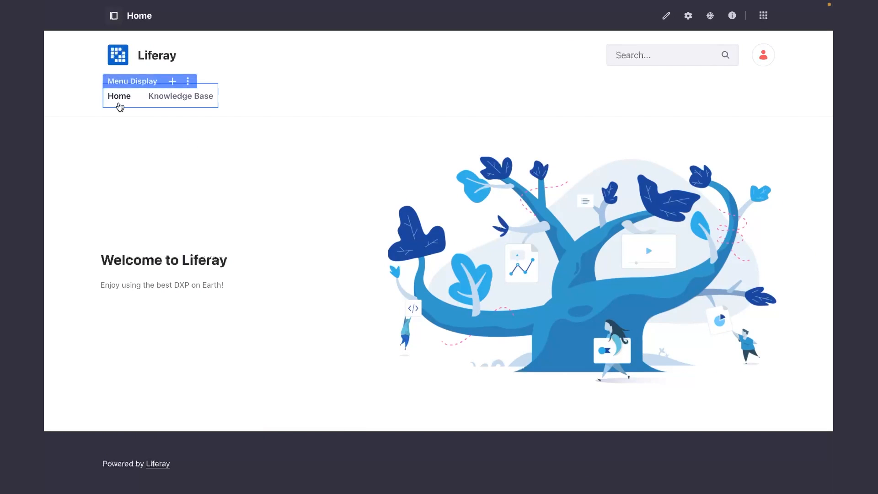
click(173, 77)
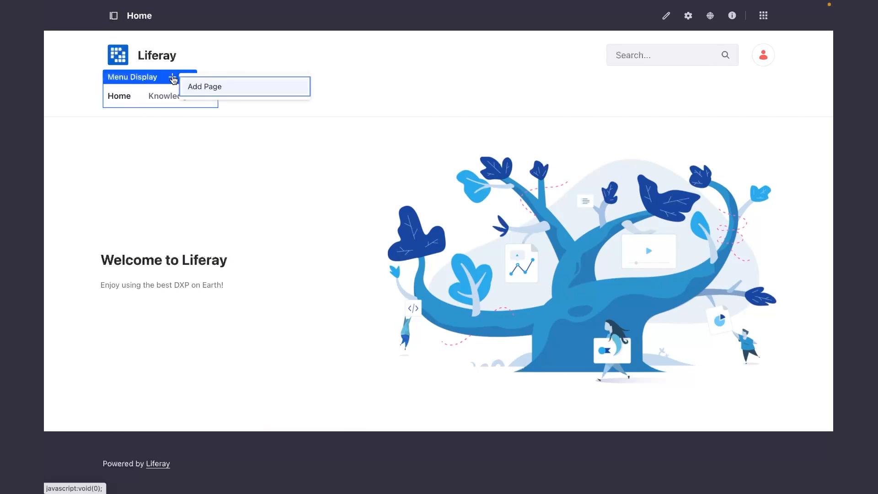
click(207, 91)
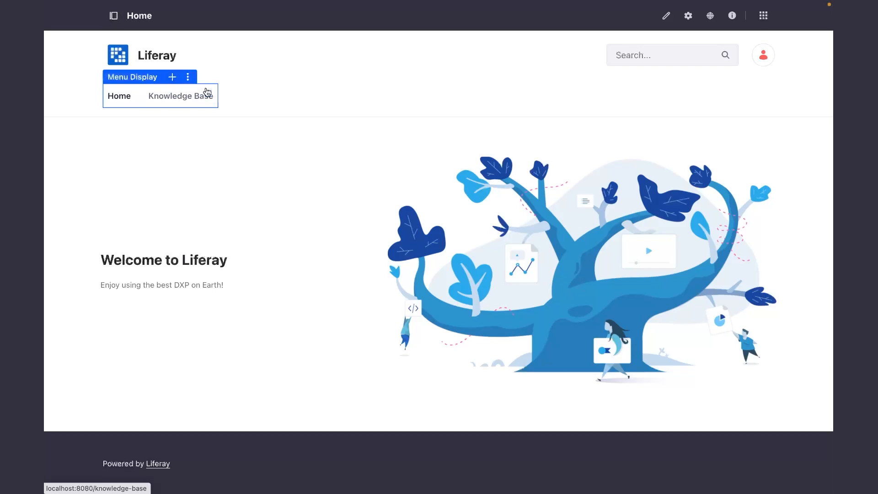
click(500, 284)
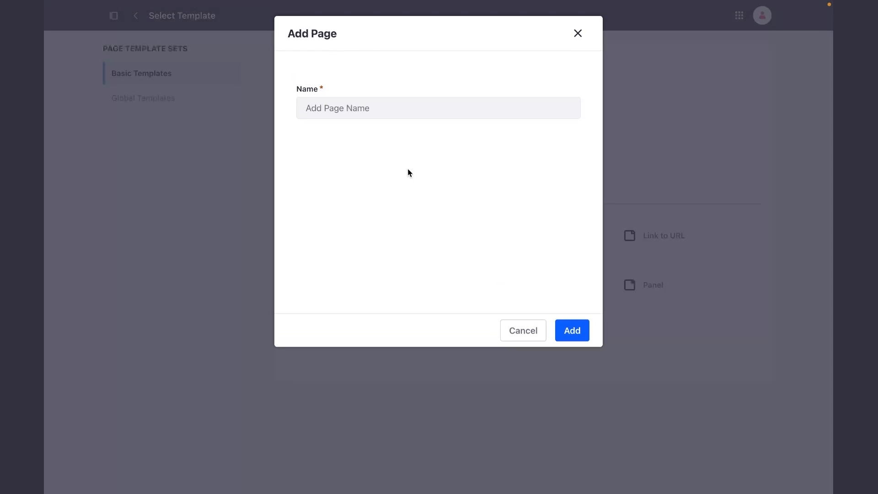
click(363, 111)
text(Blogs )
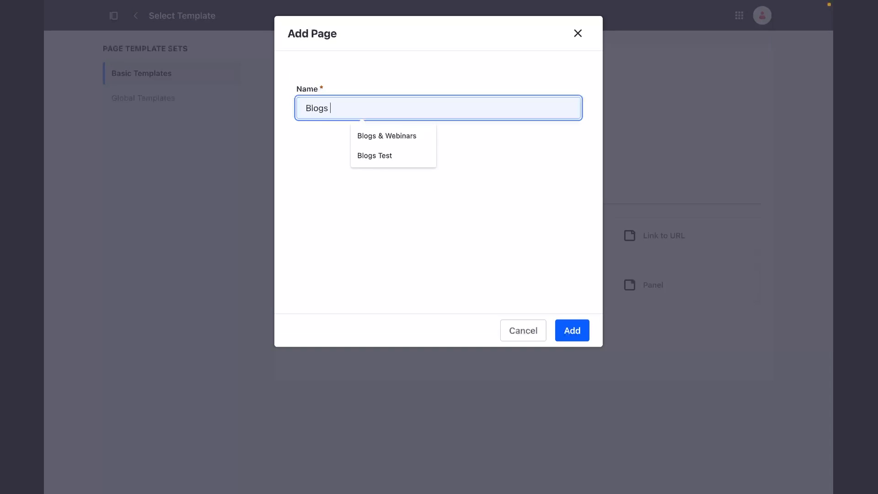
text(& Webinars)
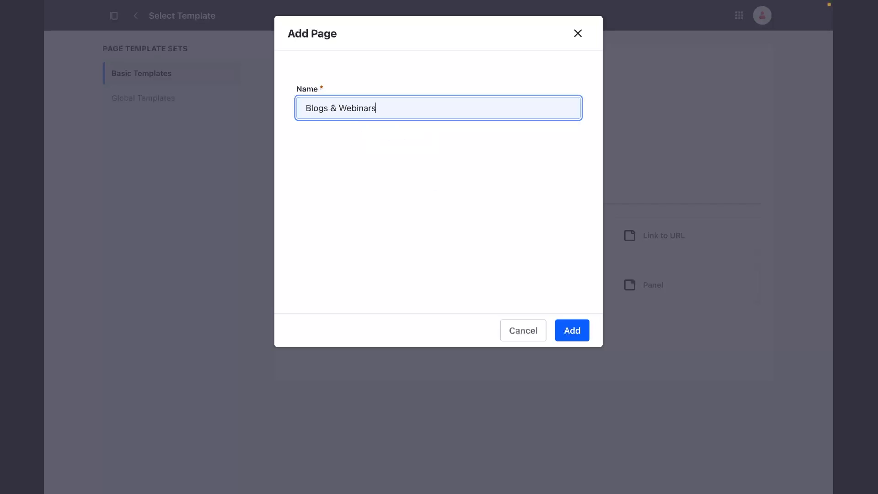
click(573, 333)
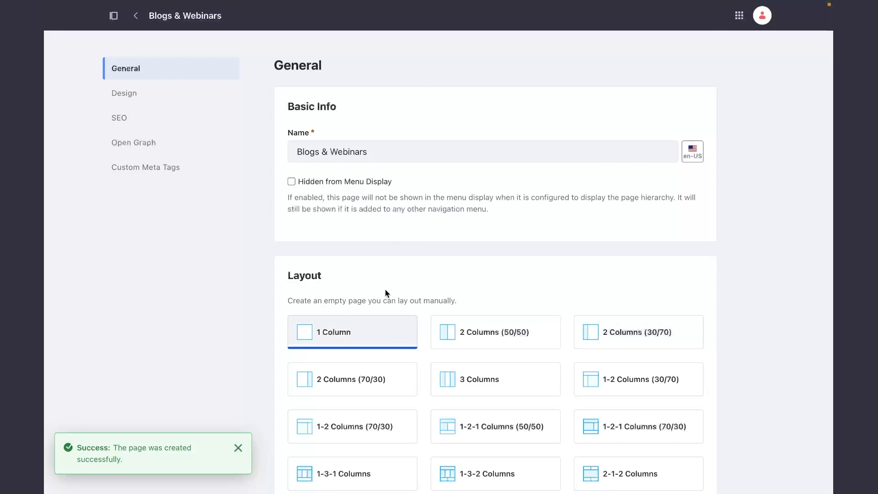
scroll(385, 289, down, 15)
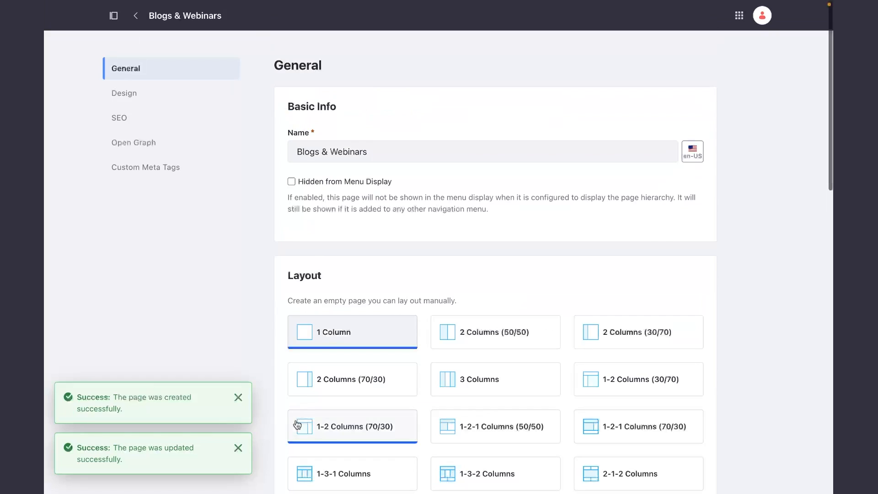
click(237, 448)
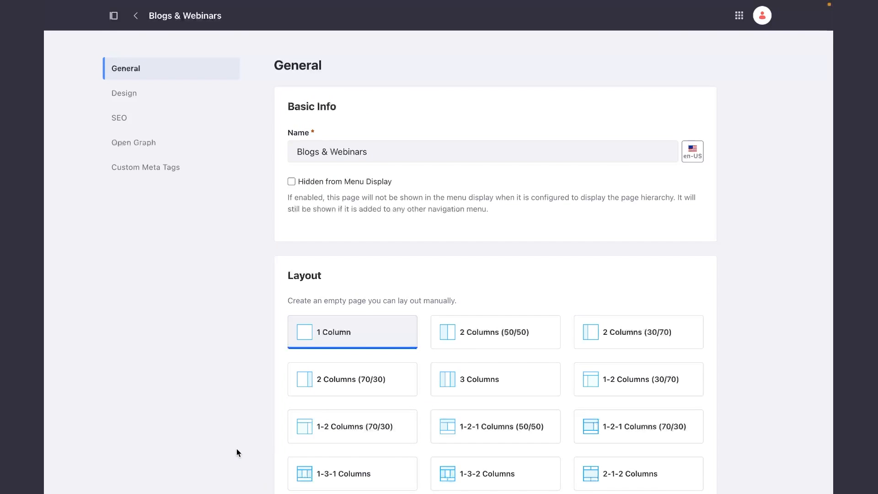
Return to the site, open the Blogs & Webinars page and add the Blogs widget to it.
click(741, 16)
click(596, 46)
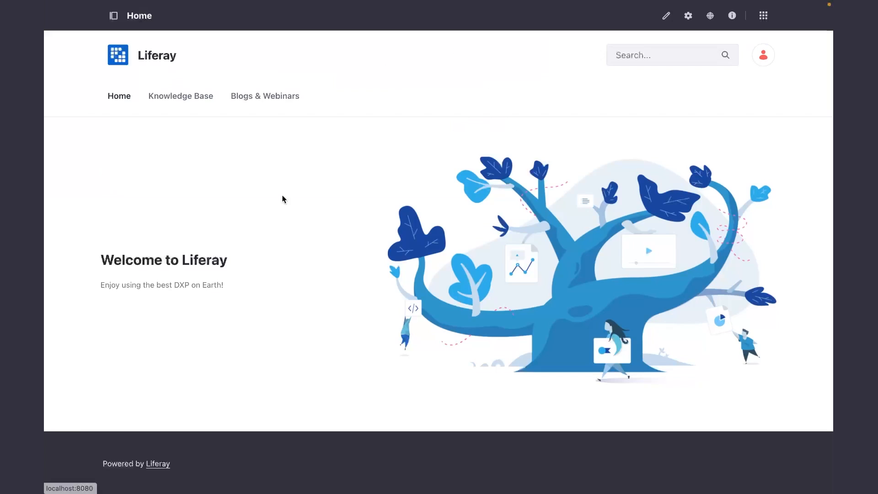
click(262, 96)
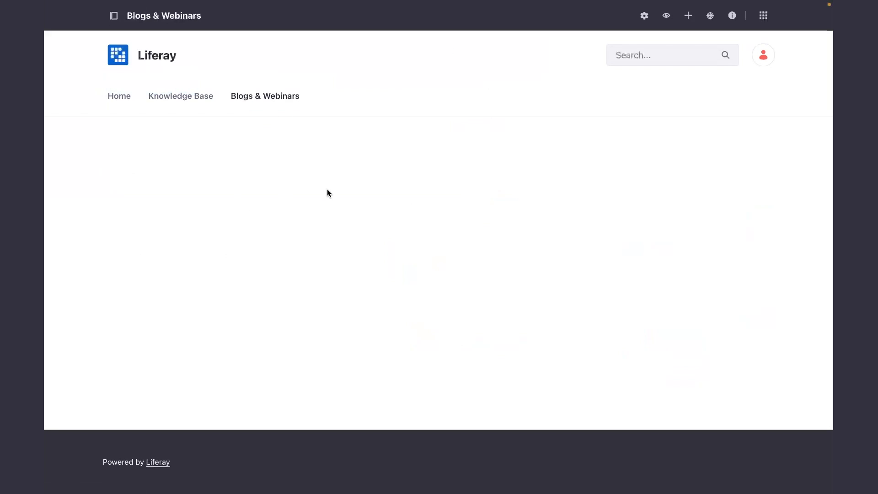
click(689, 17)
click(689, 103)
text(Blogs)
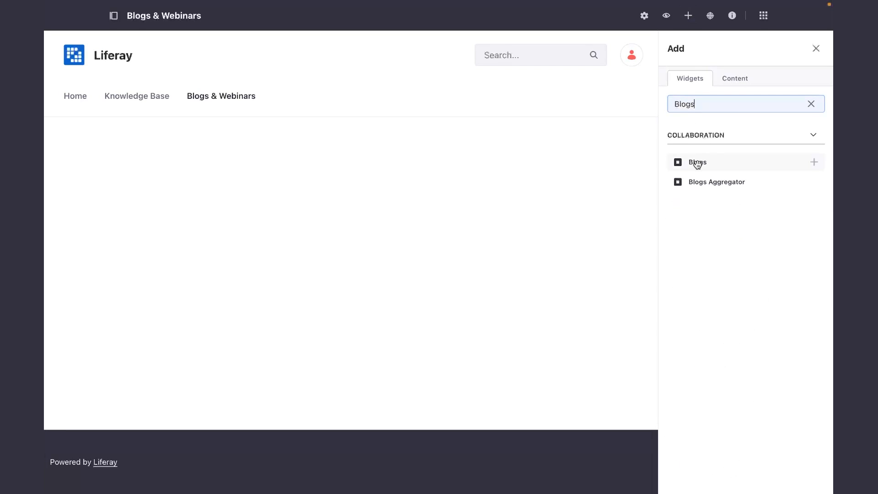
click(814, 164)
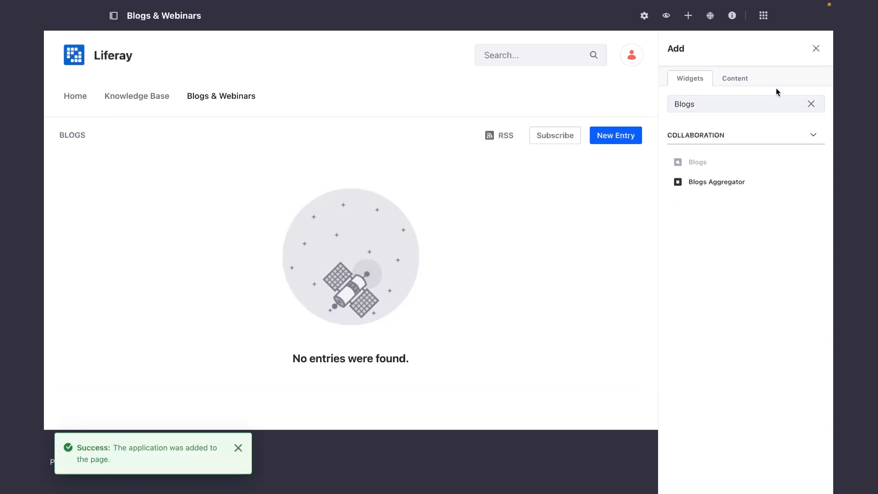
click(817, 49)
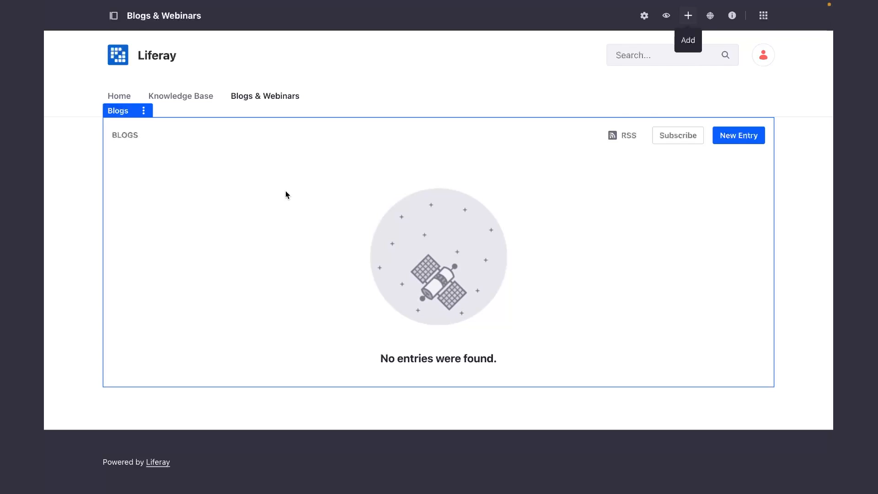
Start a new blog entry and use the image PRETIUS (33 of 50)_V2 from Documents and Media as its cover.
click(736, 144)
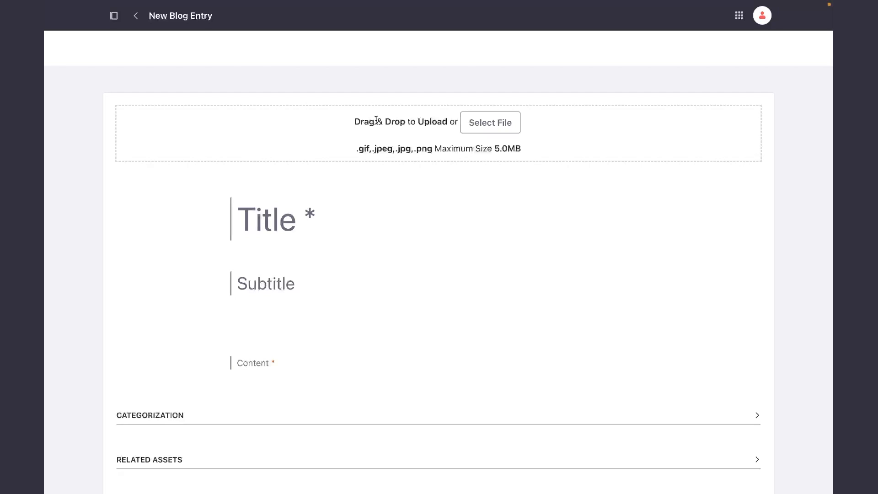
click(478, 122)
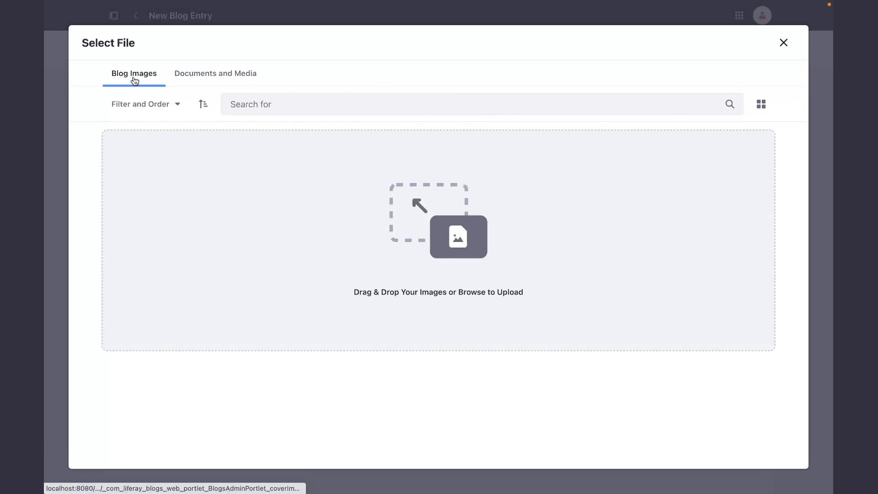
click(213, 75)
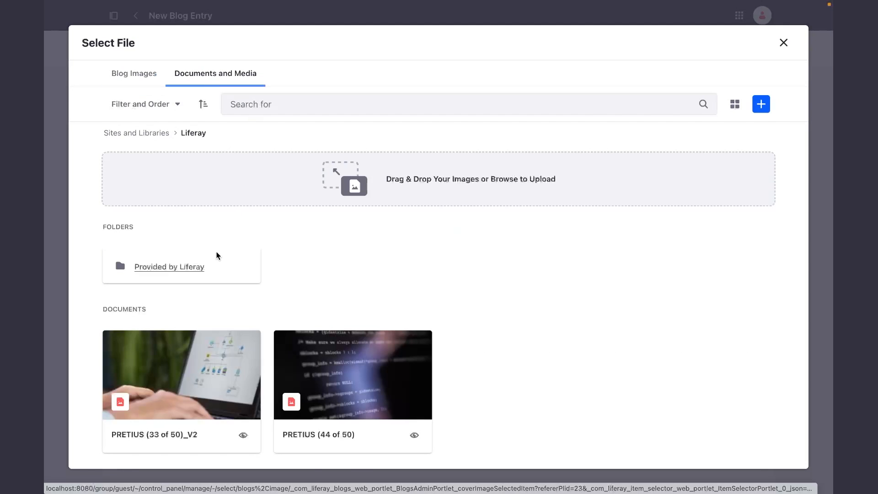
scroll(215, 256, down, 1)
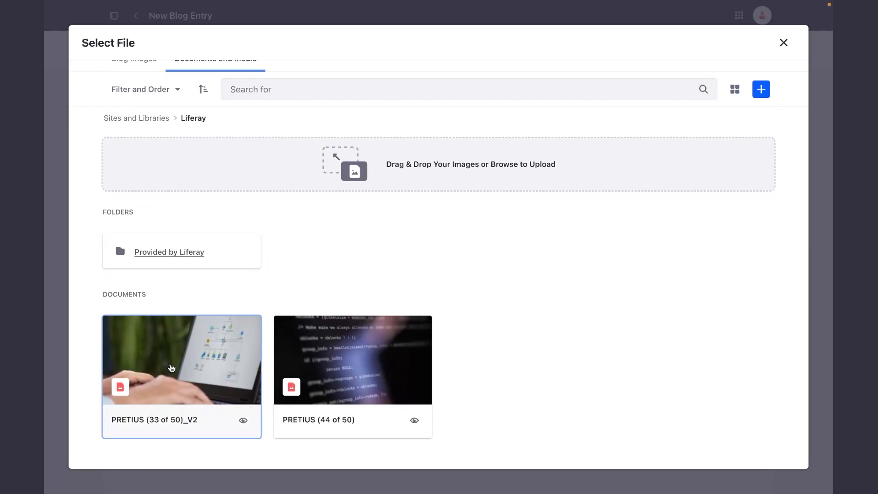
click(171, 368)
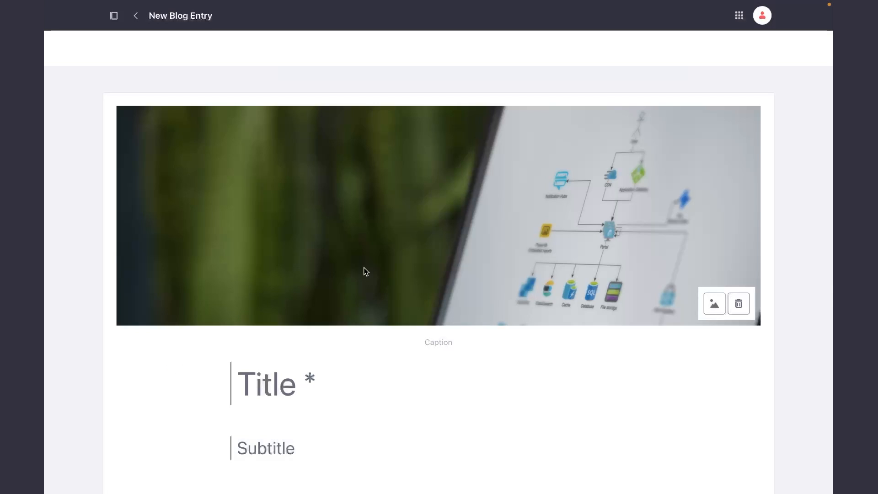
Shift the new blog entry's cover image up within its frame and move it back down to the image's upper part.
scroll(364, 268, down, 1)
drag(525, 210, 491, 124)
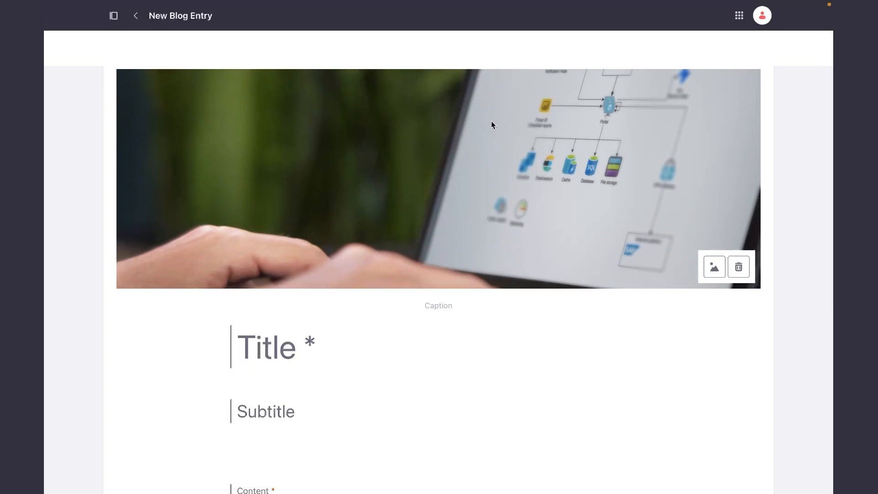
drag(493, 223, 445, 230)
drag(465, 181, 463, 273)
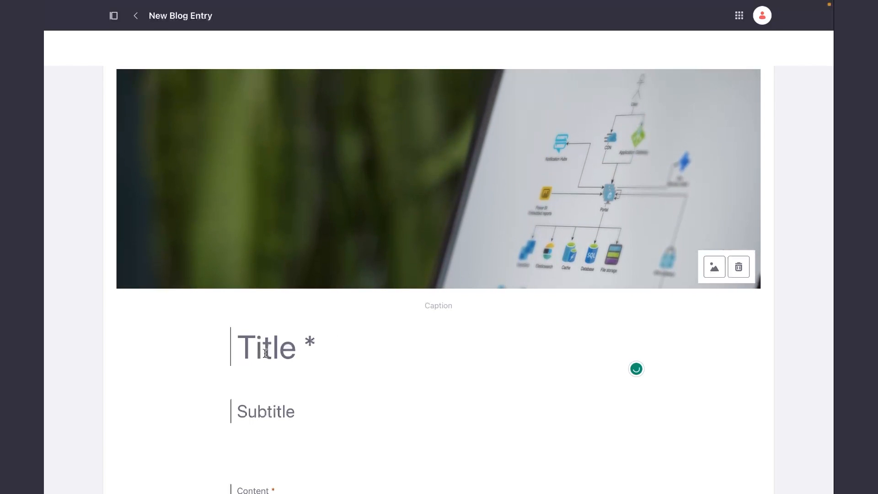
scroll(264, 347, down, 3)
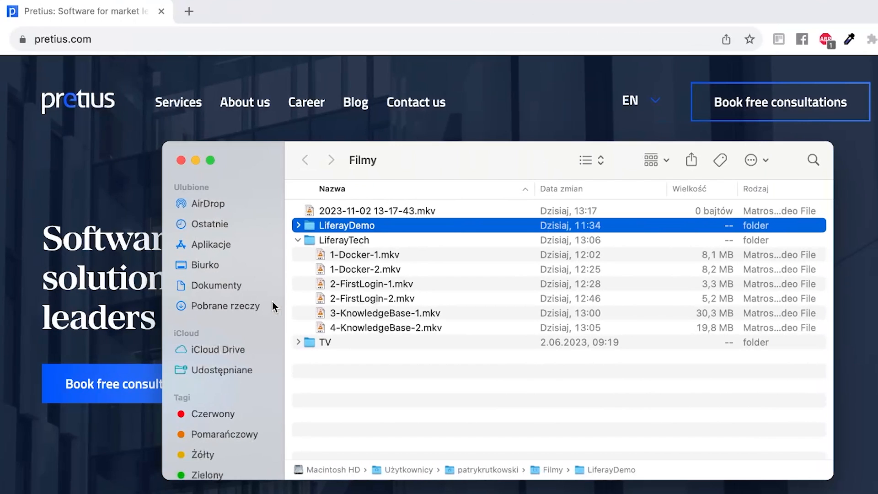
Switch to the pretius.com site and open the blog article "Oracle Forms migration: 2023 is high time to migrate your software to APEX".
click(70, 151)
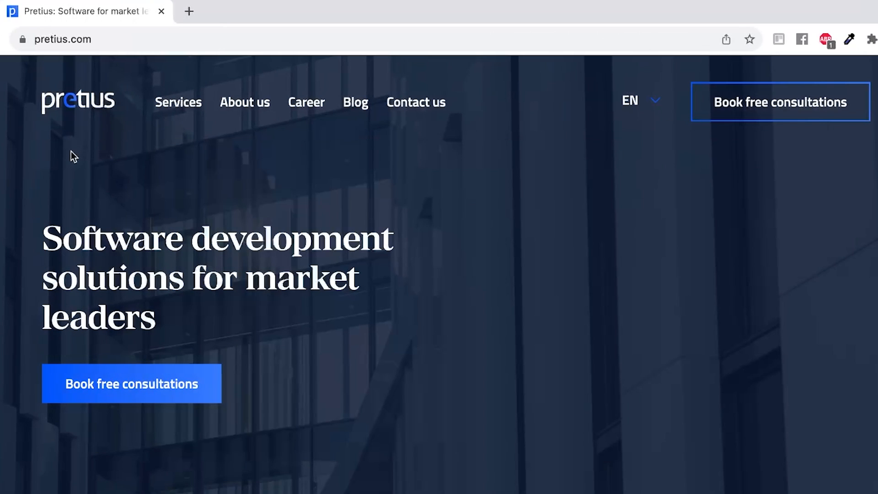
click(358, 111)
scroll(688, 330, down, 5)
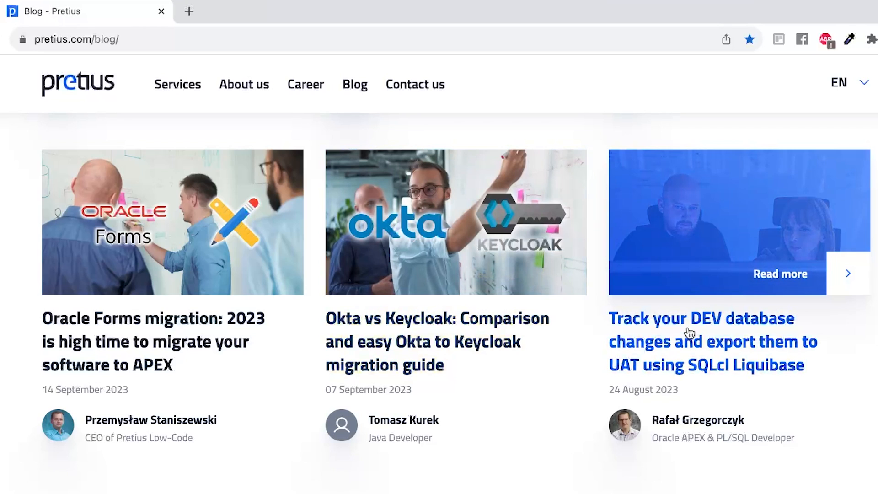
click(212, 341)
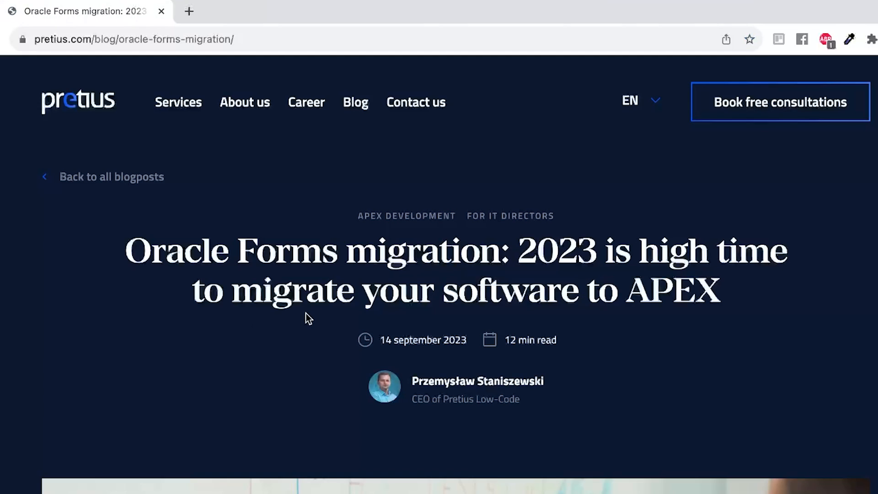
Copy the article's headline into the new blog entry's title and remove the extra empty line after it.
triple_click(294, 255)
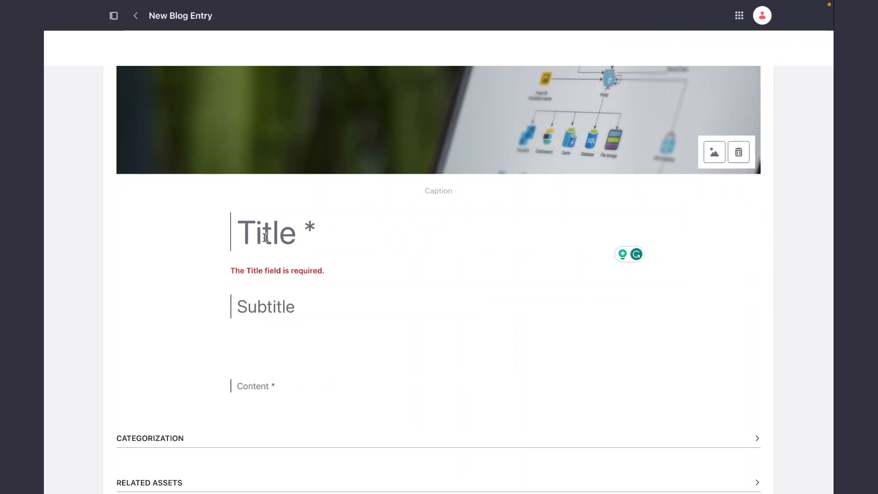
text(Oracle Forms migration: 2023 is high time to migrate your software to APEX)
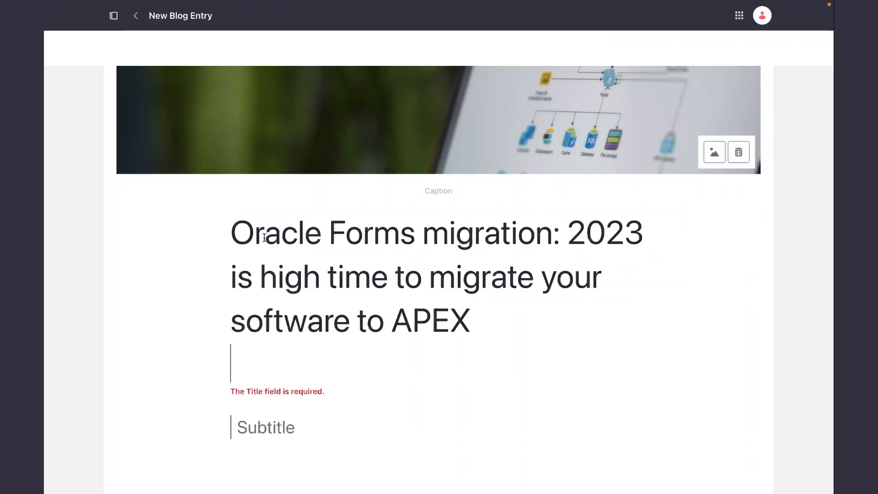
key(BackSpace)
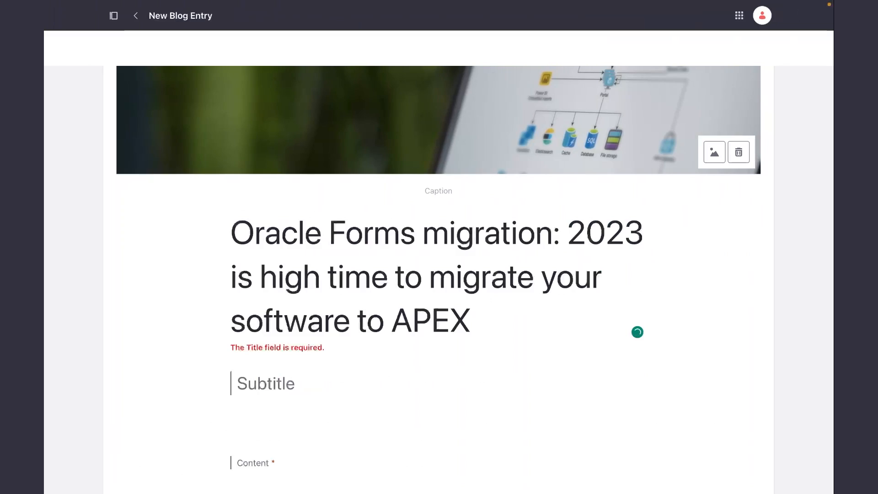
Copy the article's introduction, through the Oracle Forms Migration Checklist sentence, into the entry's content and publish the entry.
scroll(438, 274, down, 2)
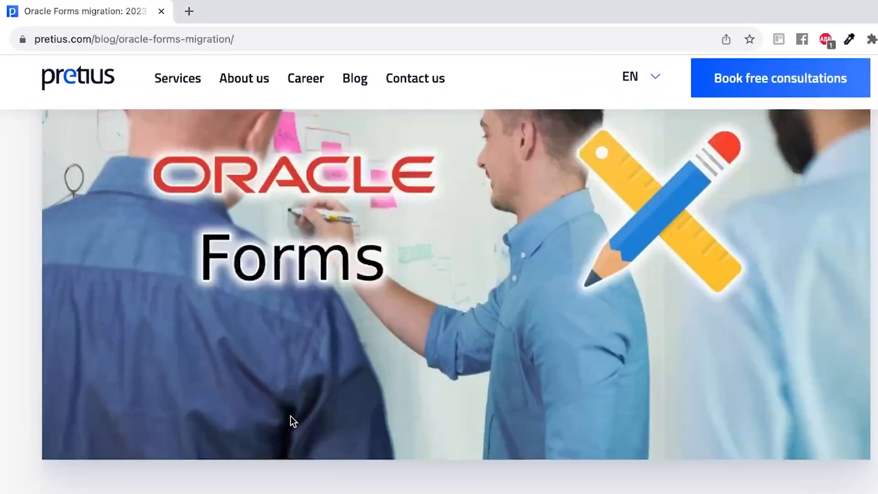
scroll(290, 416, down, 10)
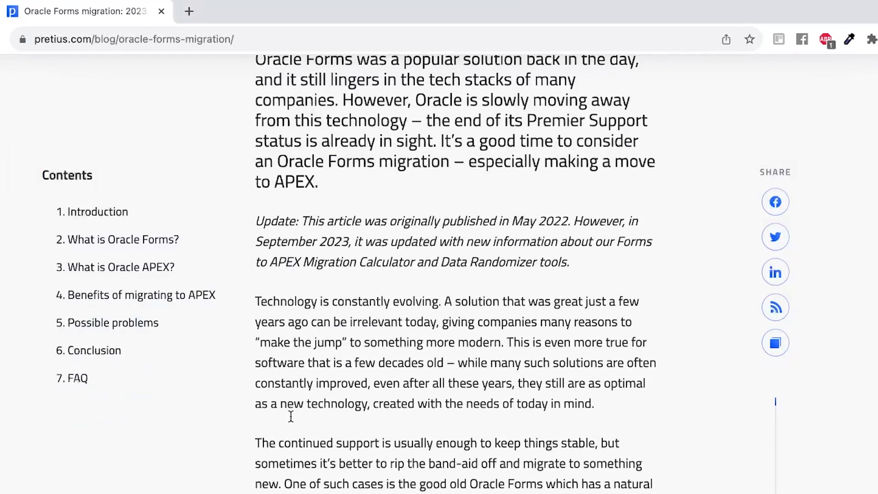
scroll(290, 416, up, 4)
scroll(290, 415, down, 1)
triple_click(307, 278)
scroll(307, 279, down, 9)
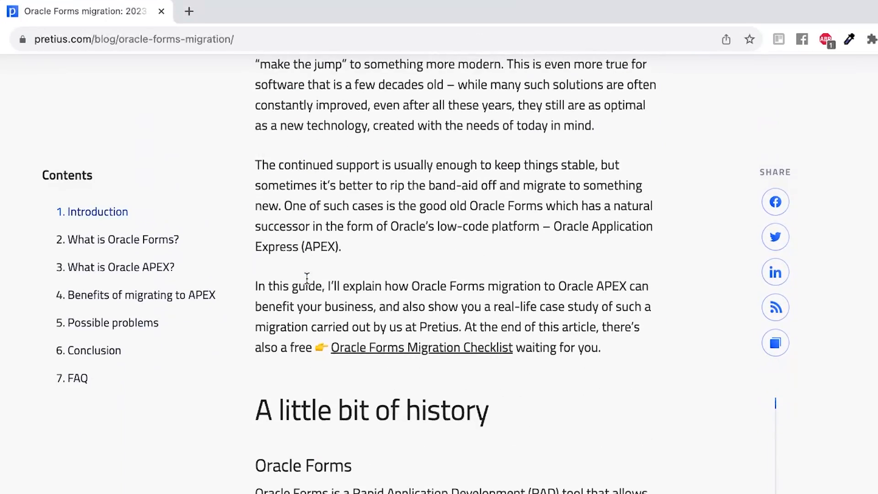
shift+click(603, 342)
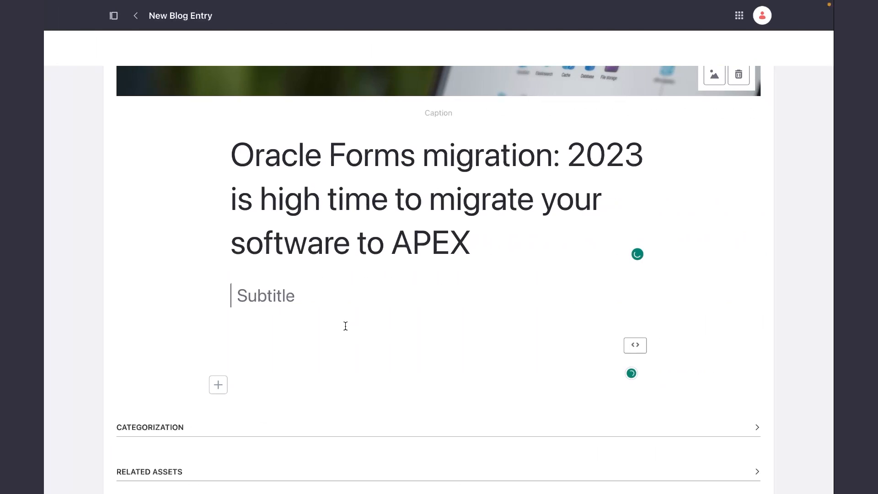
click(343, 325)
key(super+v)
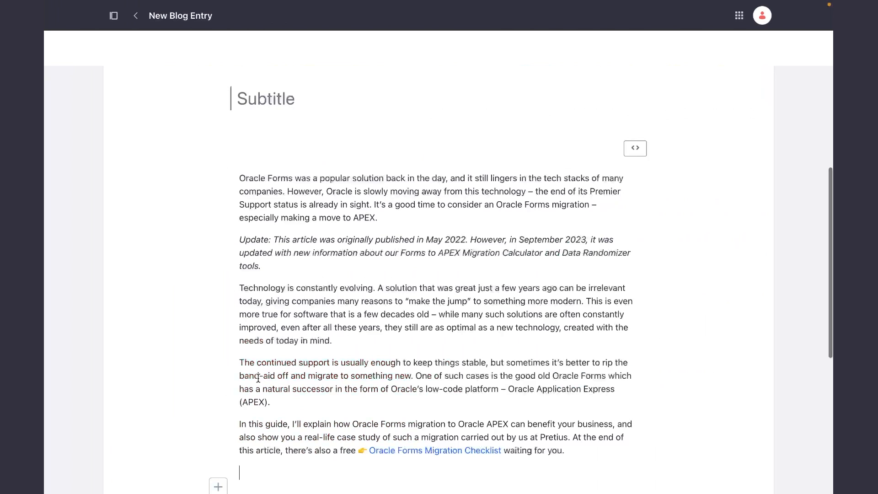
scroll(336, 298, down, 6)
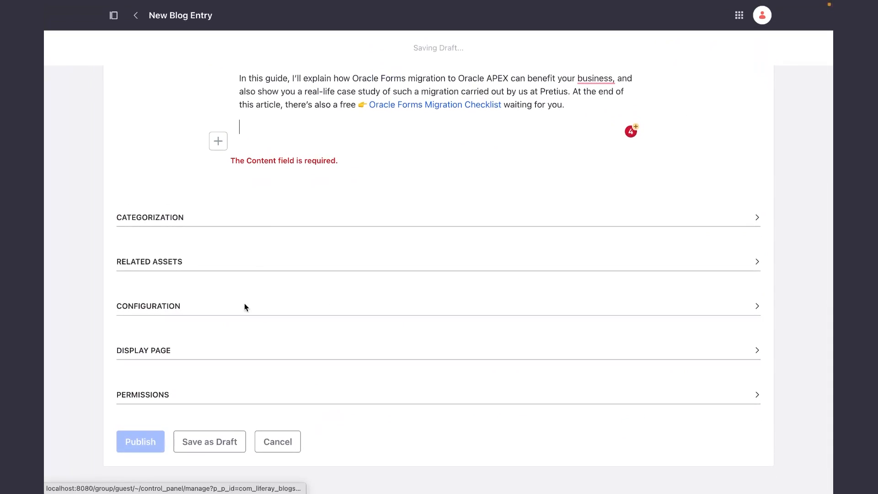
click(131, 447)
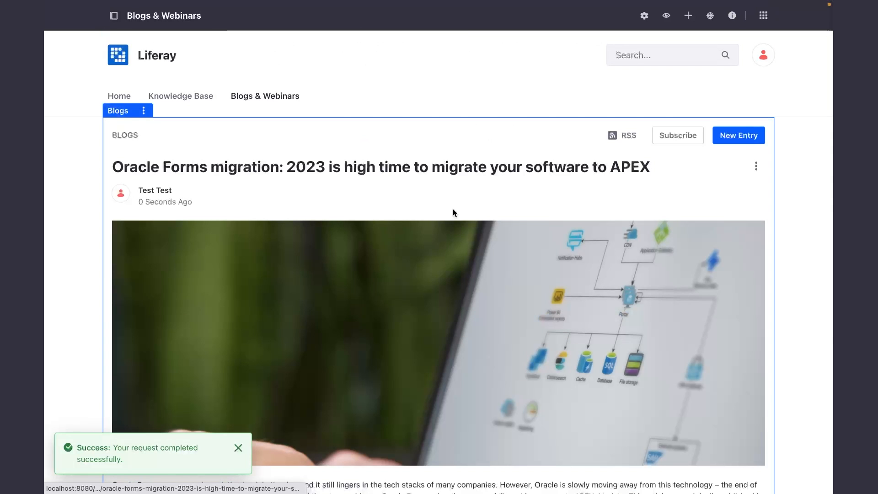
scroll(306, 242, down, 5)
scroll(307, 242, up, 5)
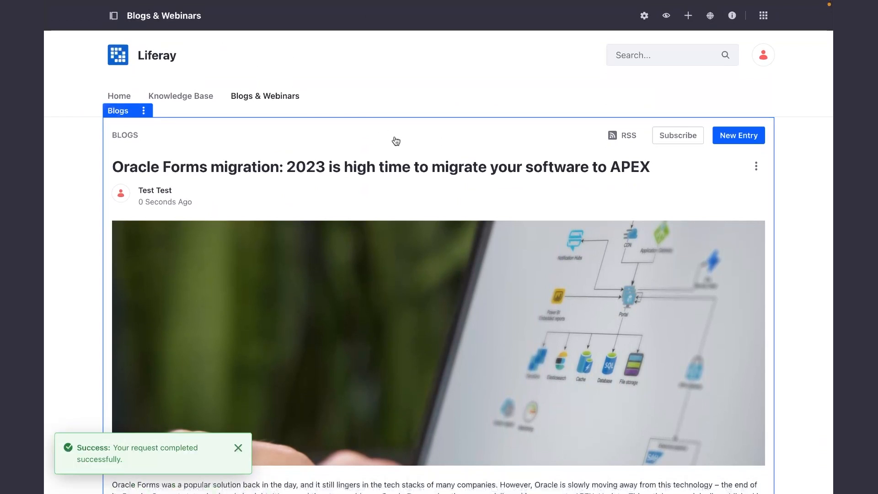
Start another blog entry and use the source code photo from Documents and Media as its cover image.
click(731, 136)
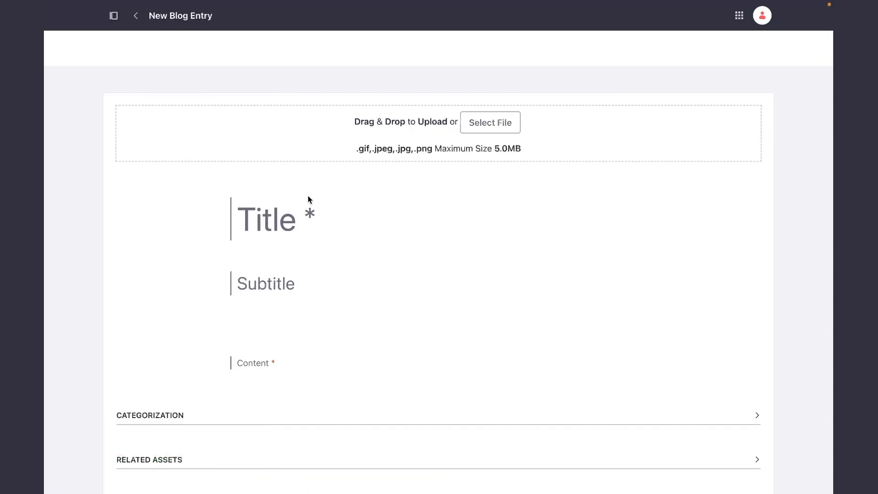
click(484, 122)
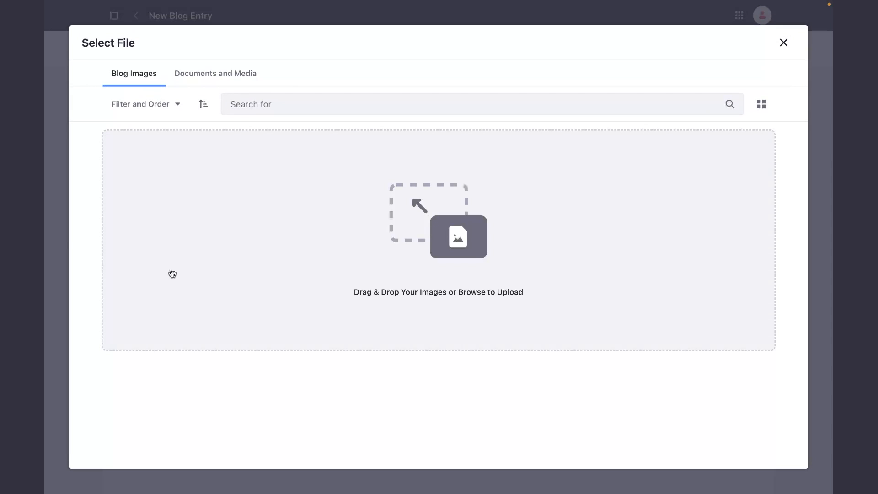
click(217, 74)
click(344, 368)
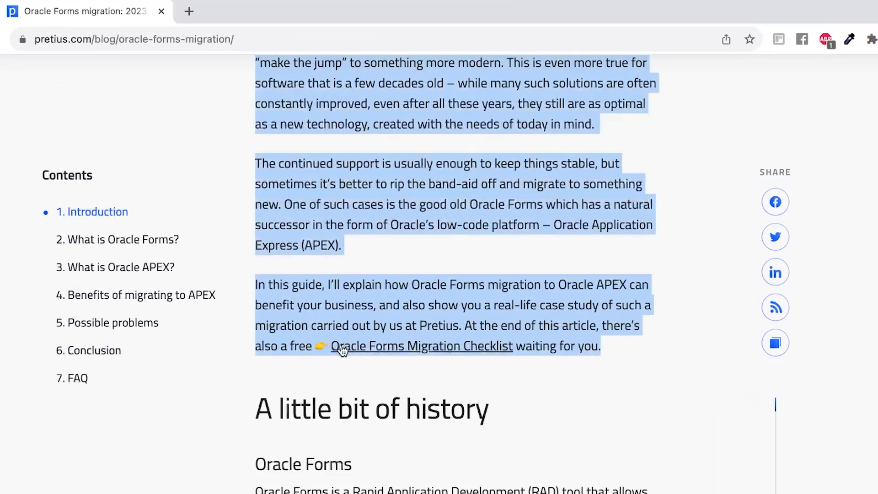
Copy the article's heading "A little bit of history" into the new blog entry's title.
scroll(343, 350, down, 3)
scroll(320, 347, down, 3)
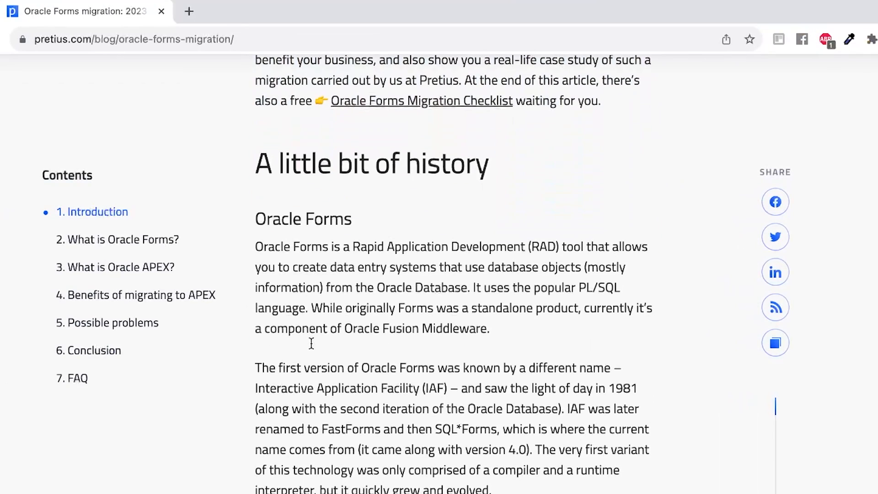
triple_click(293, 163)
key(ctrl+c)
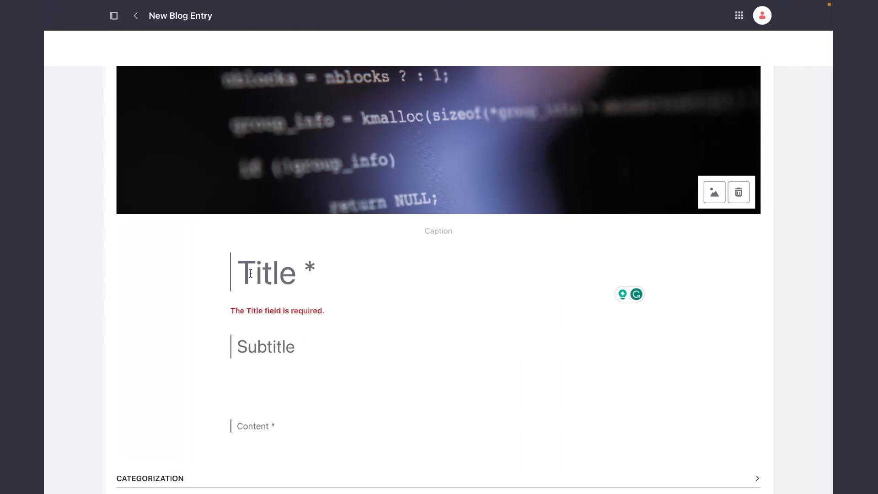
key(ctrl+v)
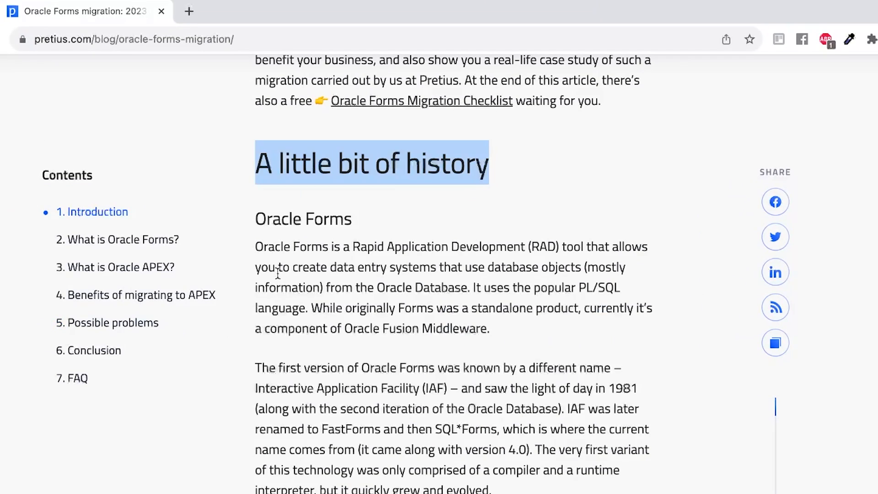
Copy the article's Oracle Forms section, through the paragraph on the Statement of Direction, into the new entry's content.
click(282, 226)
scroll(288, 233, down, 12)
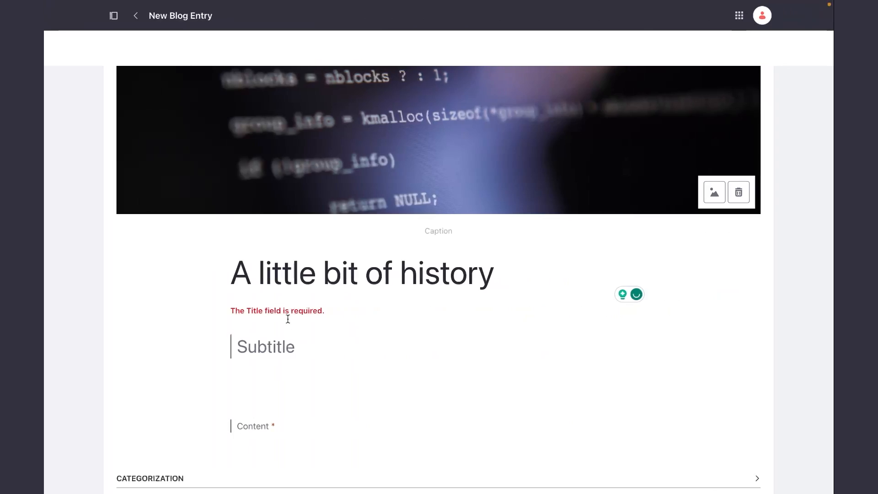
scroll(286, 315, down, 4)
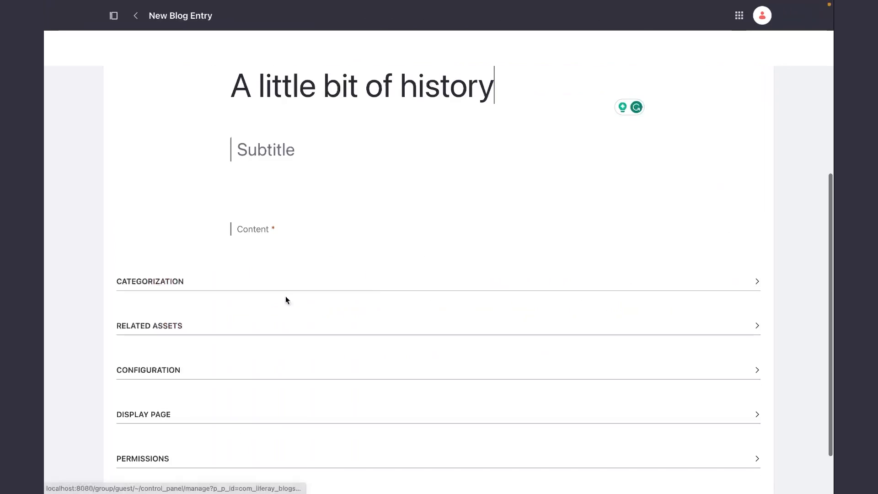
click(250, 228)
key(ctrl+v)
Copy the article's heading "Oracle APEX" into the entry's subtitle and publish the entry.
scroll(304, 199, up, 4)
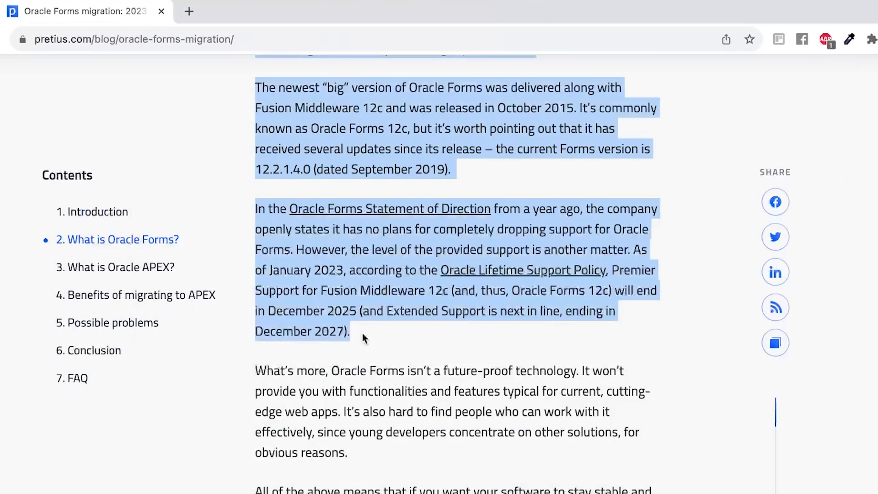
scroll(362, 332, down, 15)
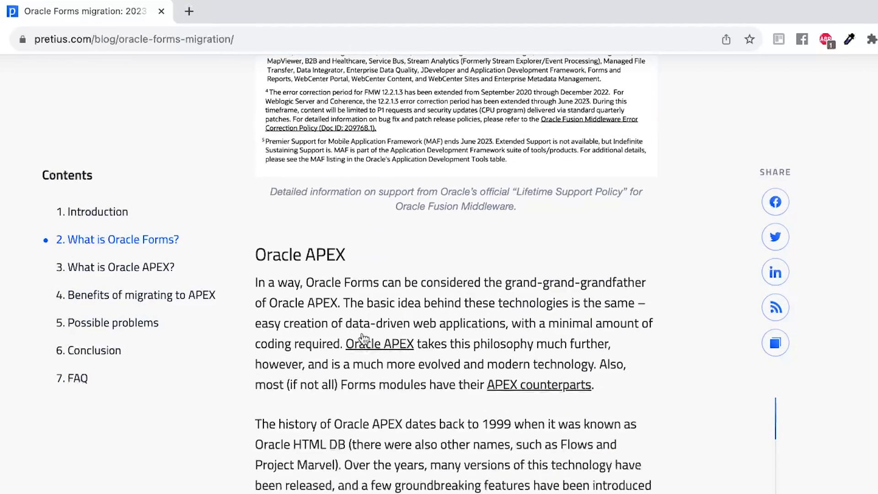
triple_click(307, 250)
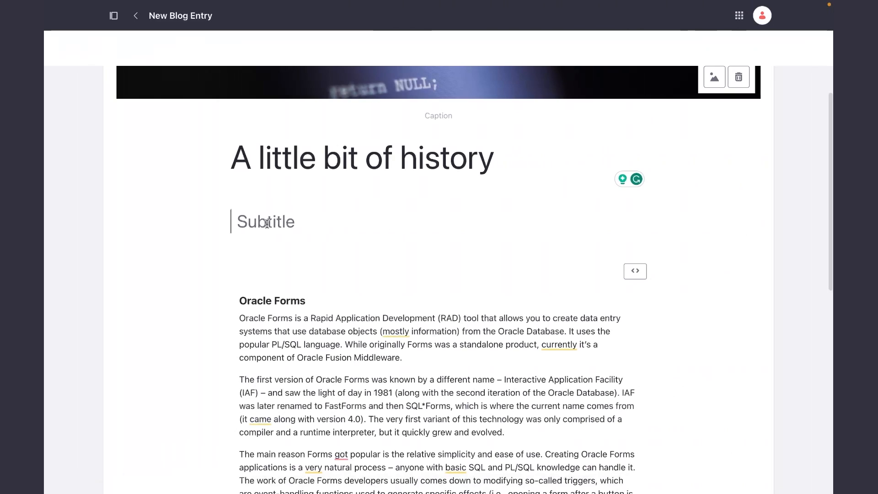
key(super+v)
scroll(334, 280, down, 2)
scroll(438, 280, down, 20)
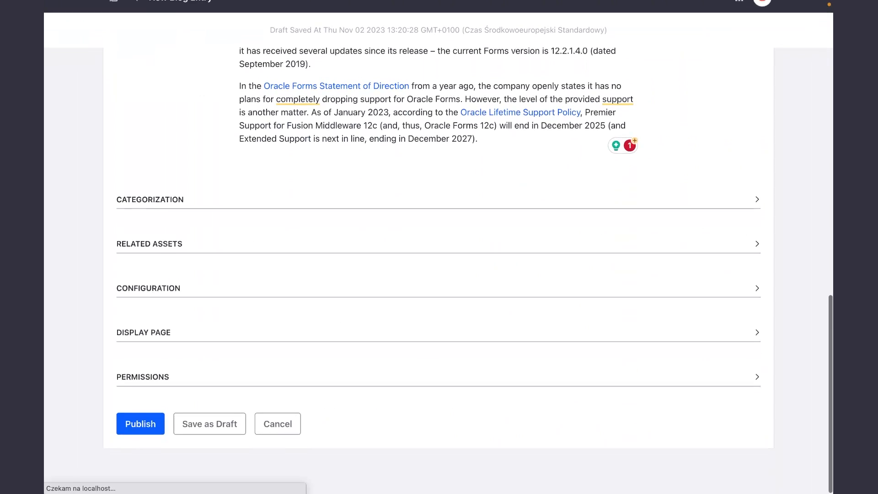
click(139, 437)
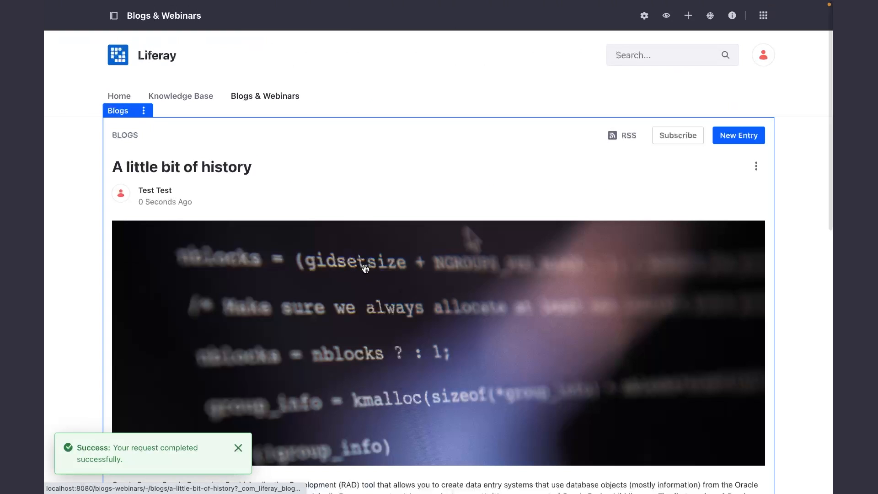
click(237, 449)
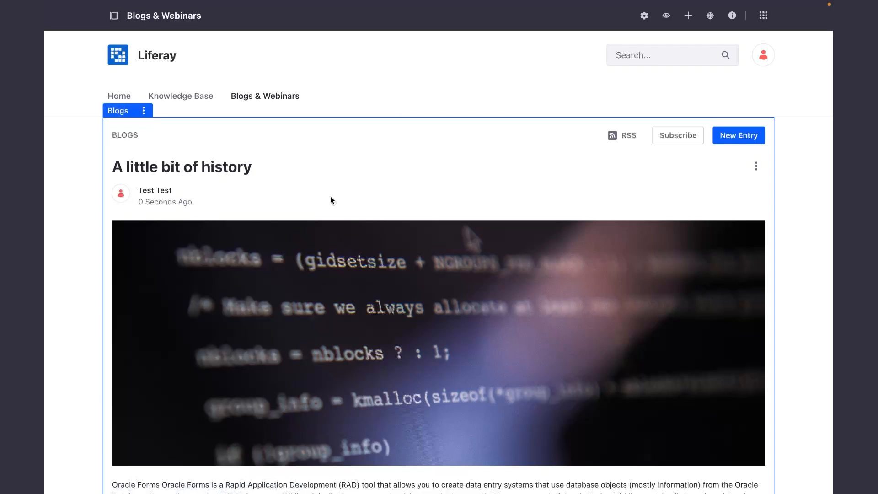
Set the Blogs widget's Display Template to the card-style Global template and save the configuration.
scroll(265, 220, down, 10)
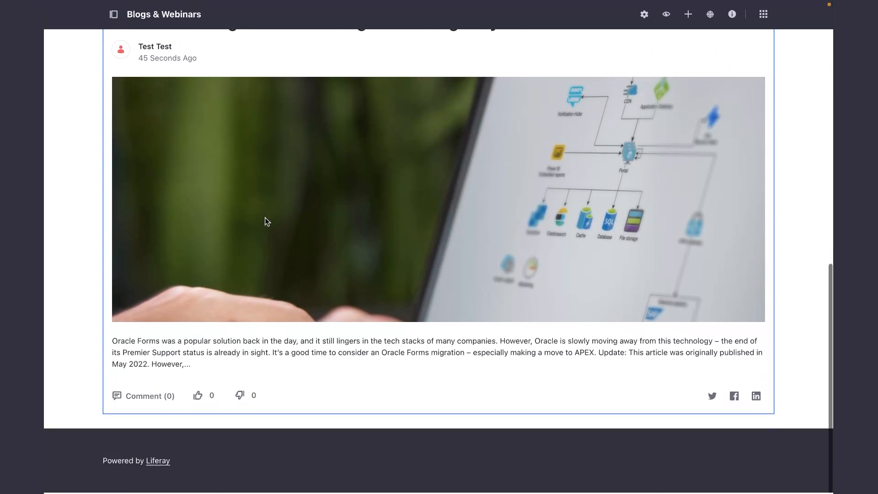
scroll(267, 221, up, 10)
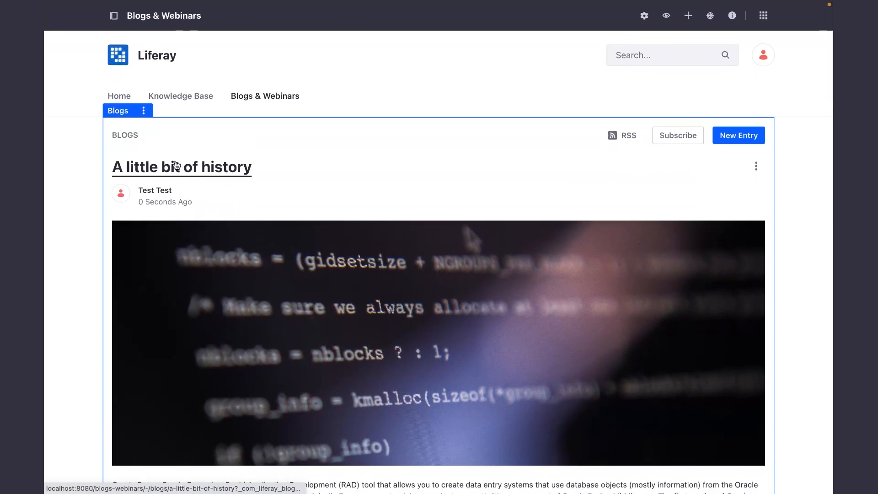
click(144, 113)
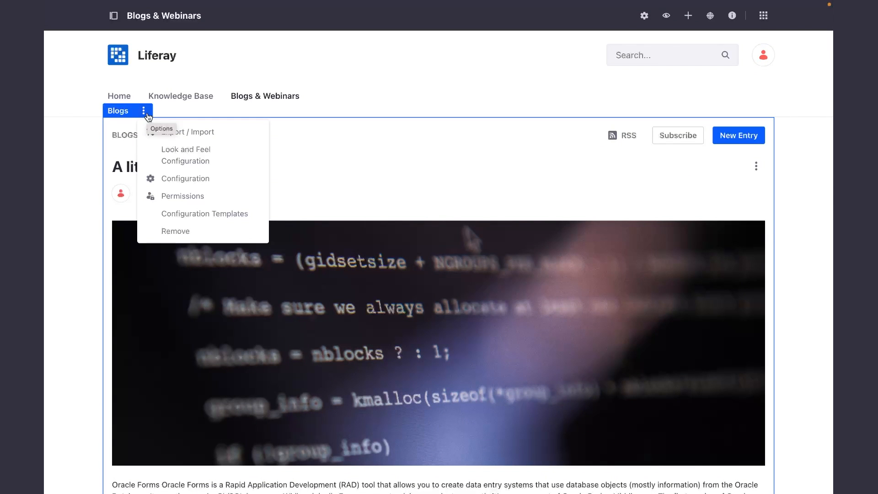
click(180, 181)
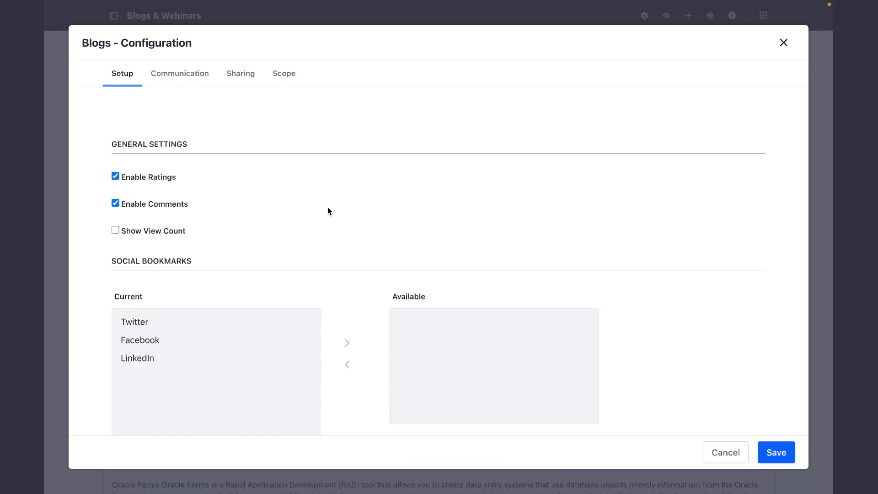
scroll(327, 208, down, 8)
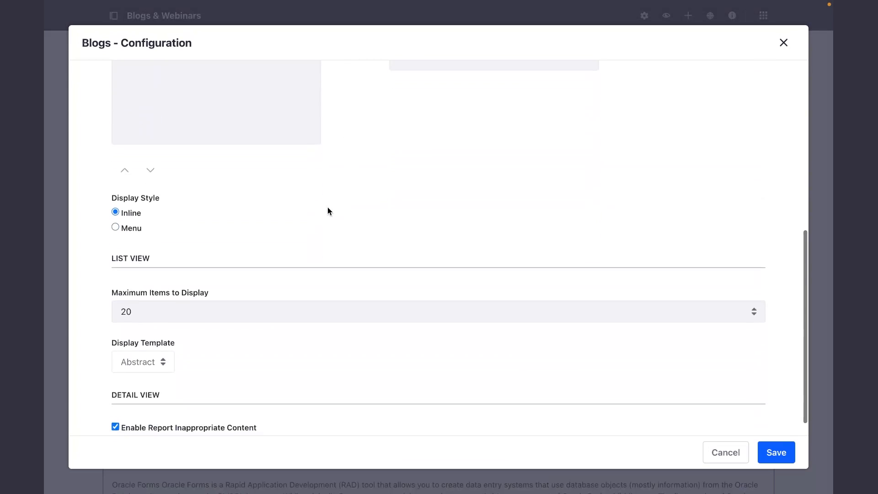
scroll(327, 208, down, 1)
scroll(327, 207, down, 1)
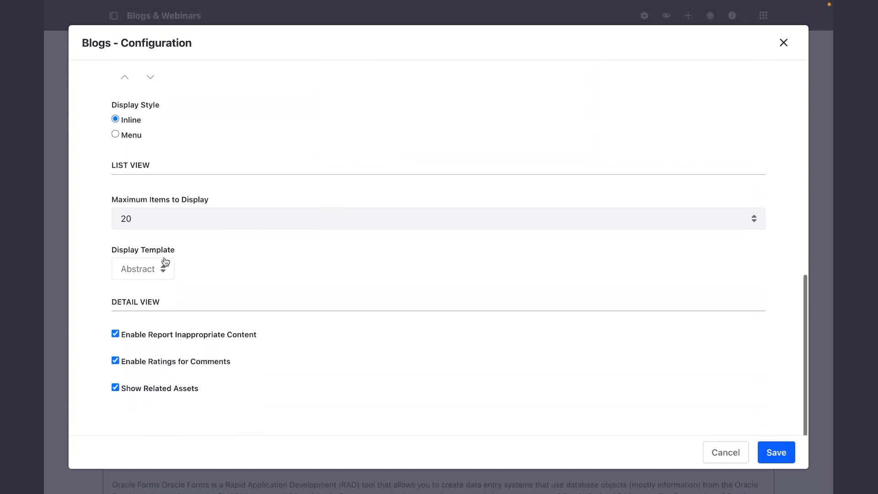
click(151, 277)
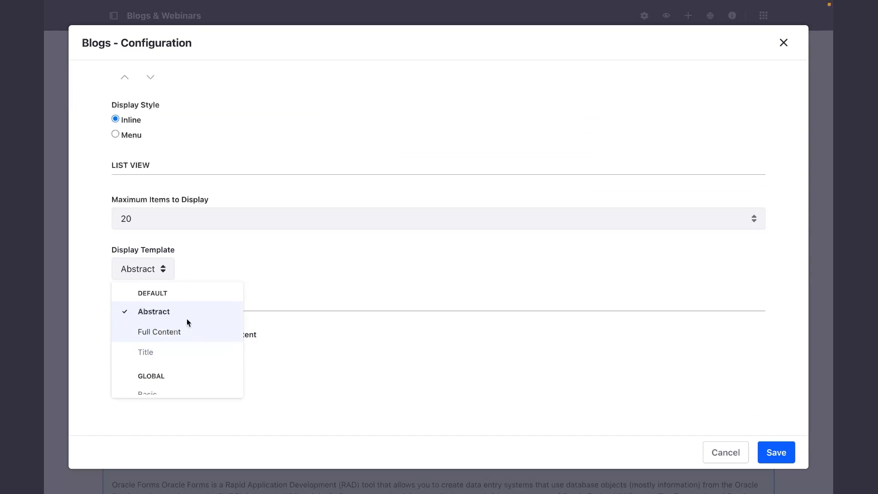
scroll(187, 329, down, 1)
click(154, 385)
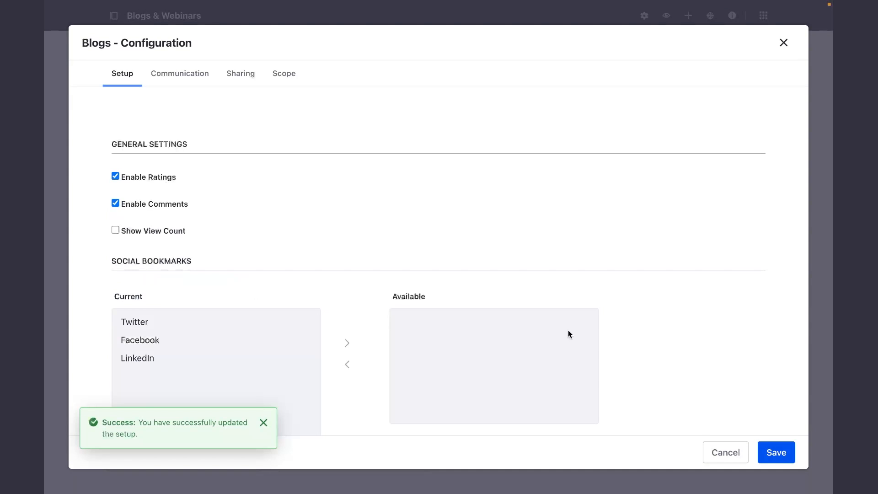
click(710, 448)
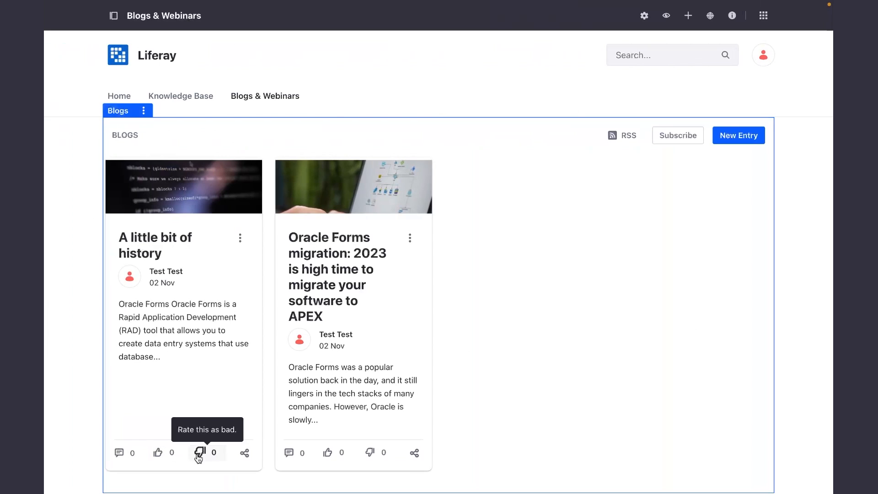
Open the blog entry "A little bit of history" and look through it down to the More Blog Entries section.
click(154, 244)
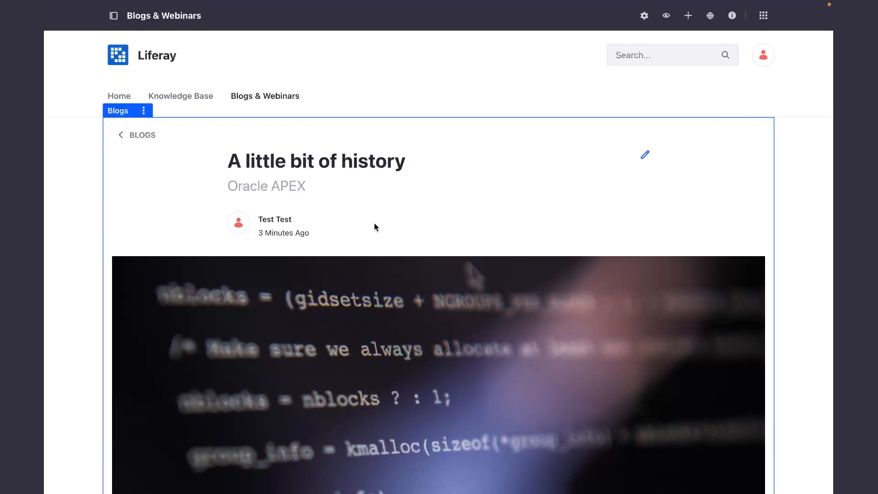
scroll(418, 304, down, 20)
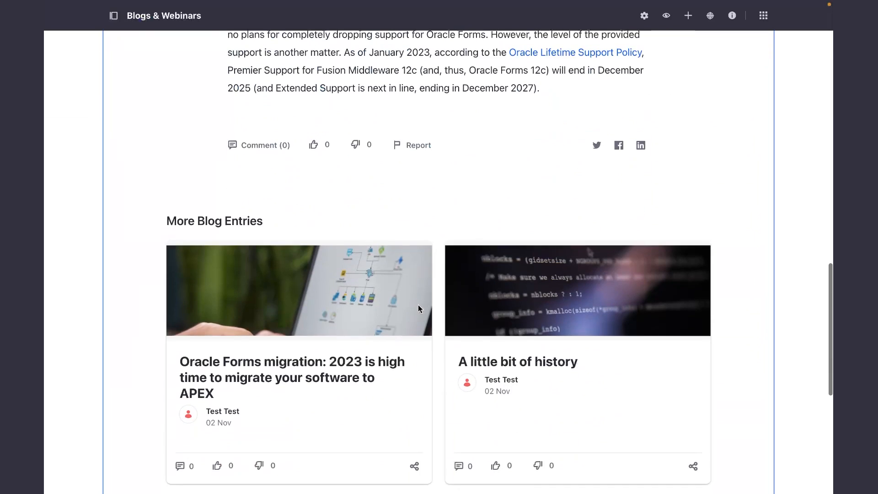
Open the blog entry "A little bit of history" for editing and add an empty line above its Oracle Forms heading.
scroll(418, 305, down, 3)
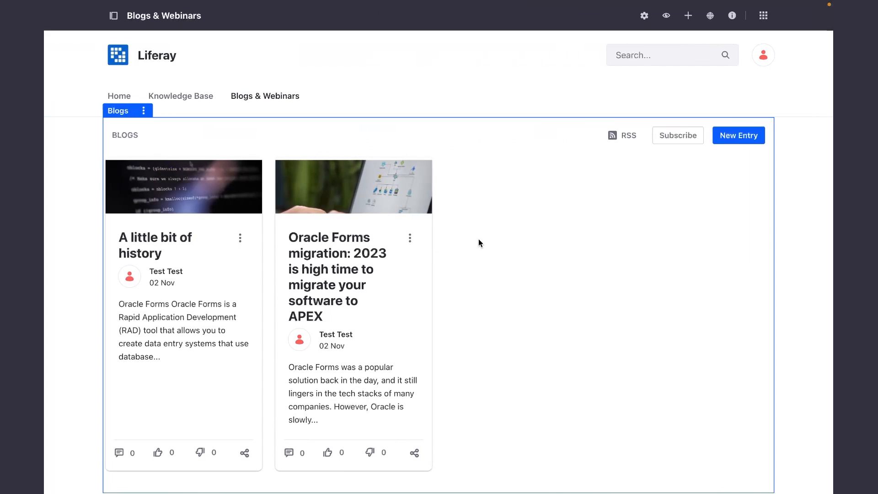
click(162, 239)
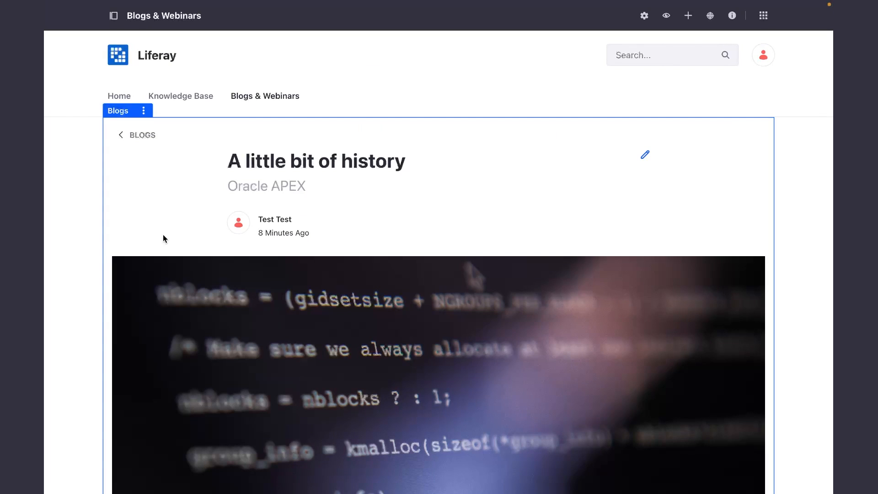
click(647, 156)
scroll(331, 306, down, 5)
click(239, 235)
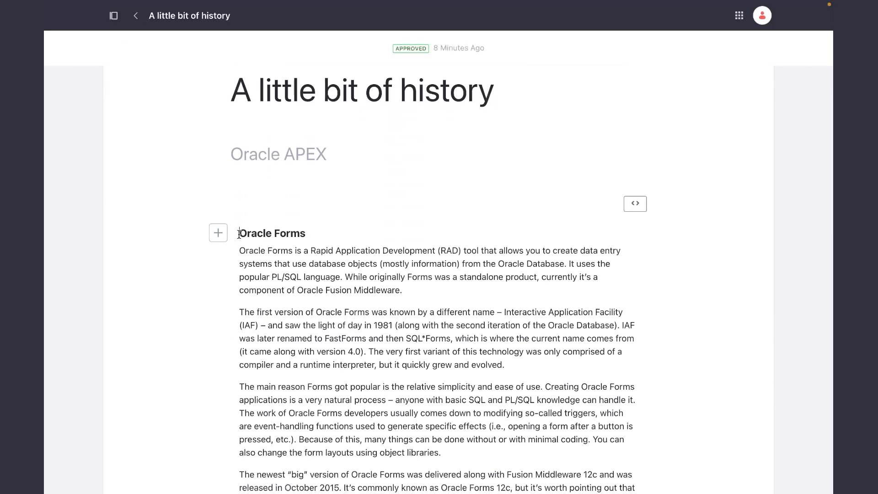
key(Return)
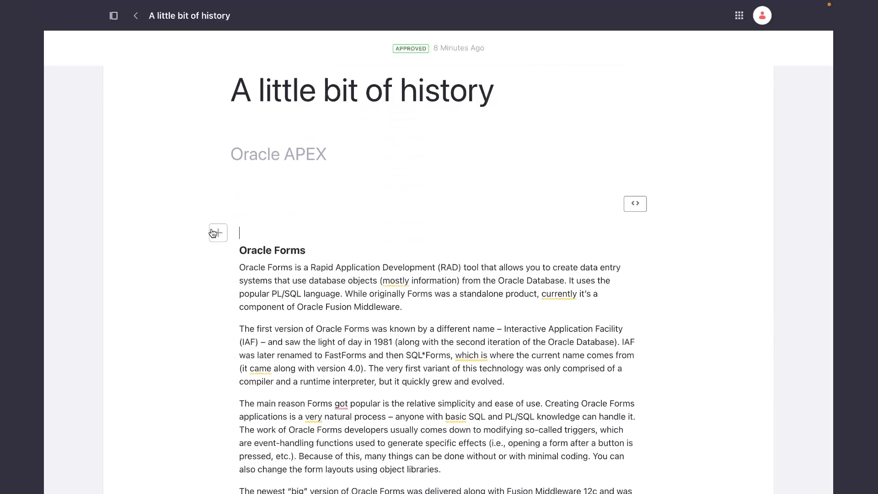
click(218, 235)
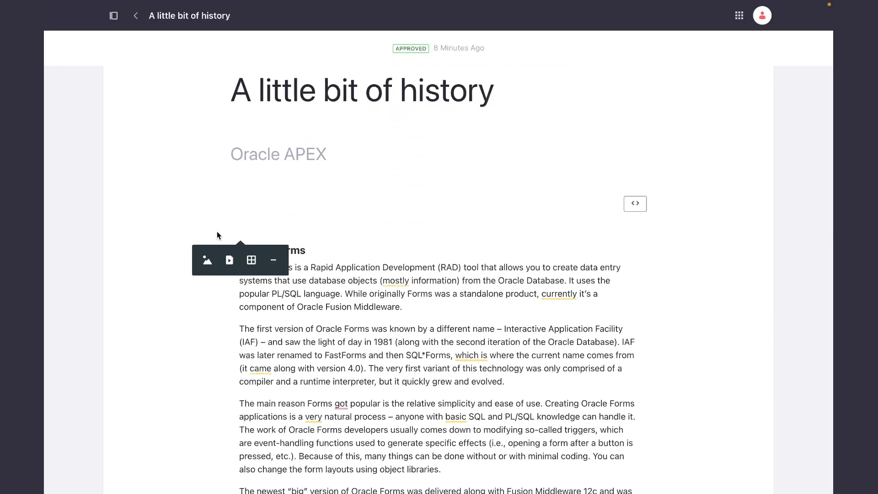
click(230, 258)
click(279, 136)
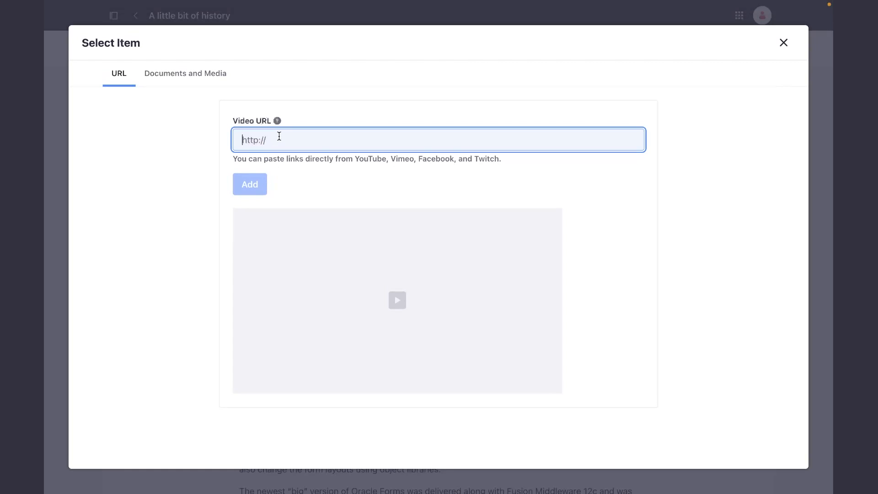
text(https://www.youtube.com/watch?v=jssGmSkpDW8&t=765s)
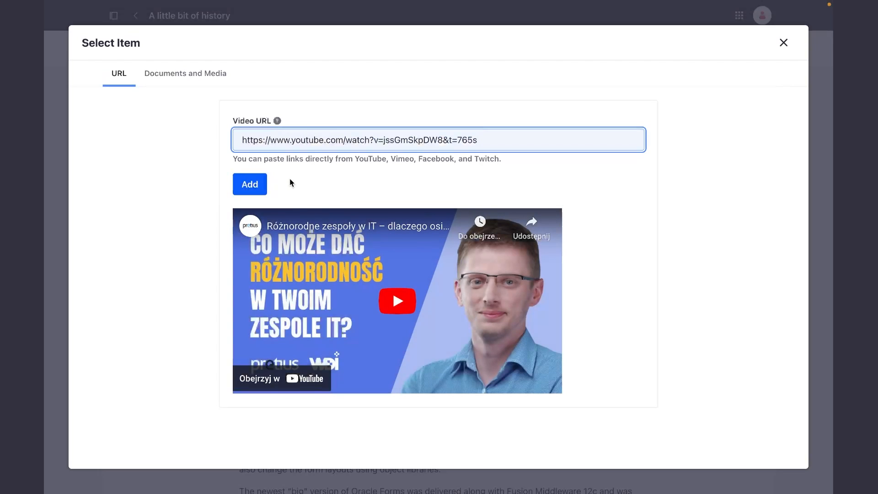
click(250, 184)
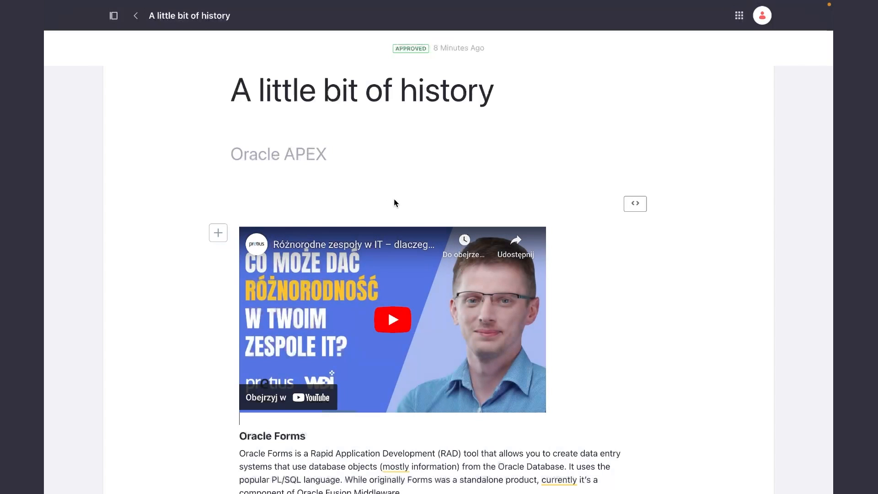
Publish the edited blog entry and check the embedded video on the published page.
scroll(394, 199, down, 15)
click(141, 443)
scroll(368, 279, down, 8)
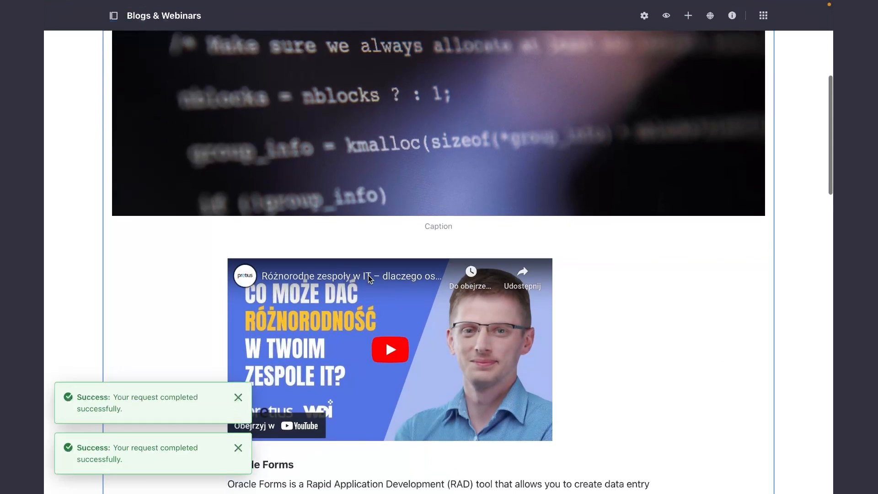
scroll(607, 281, up, 1)
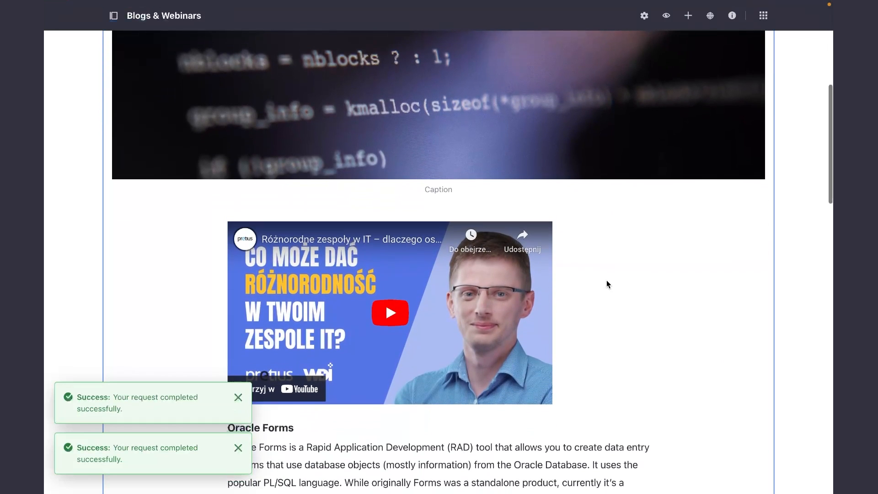
scroll(606, 281, down, 1)
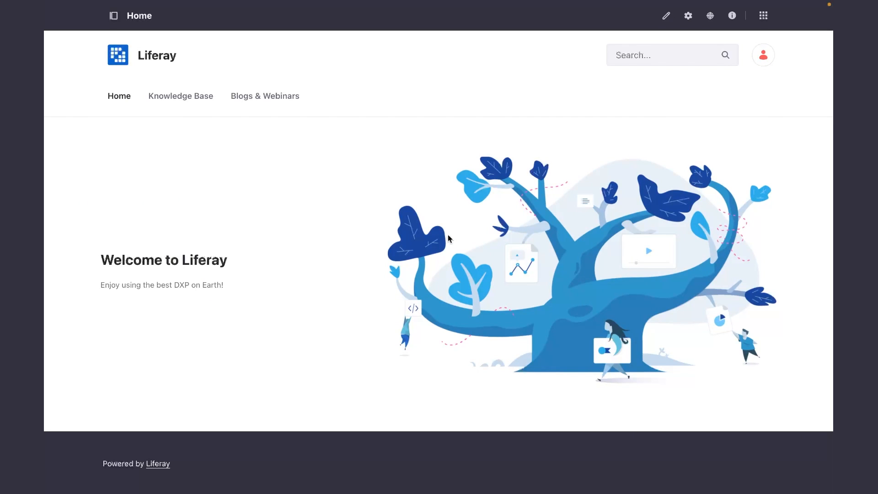
Add a new Widget Page named "Images" to the site's navigation from the Home page.
mouse_move(120, 86)
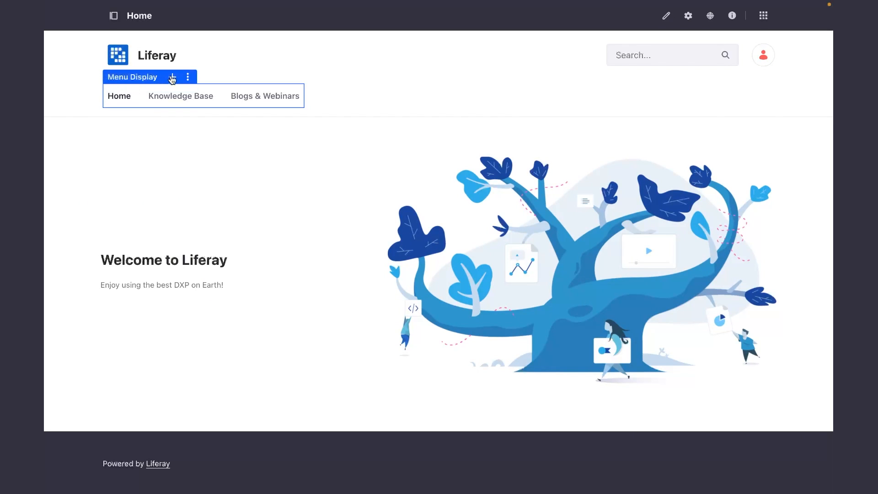
click(172, 78)
click(203, 92)
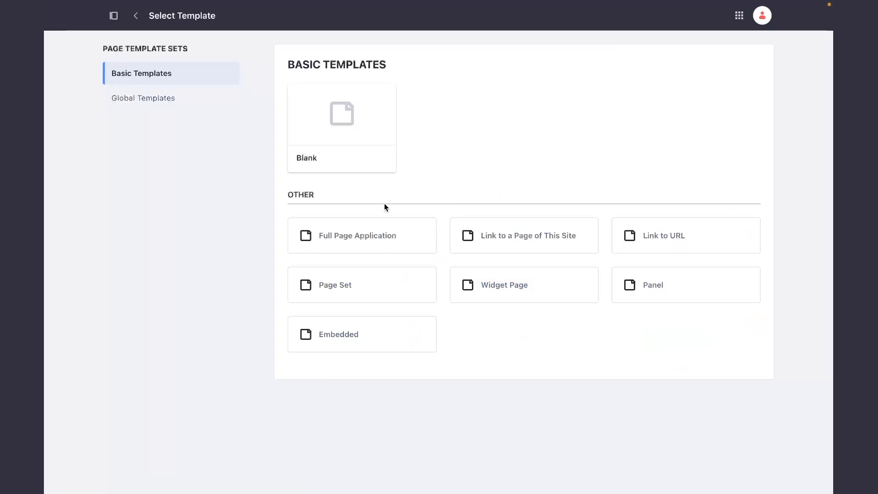
click(478, 293)
click(394, 108)
text(Images)
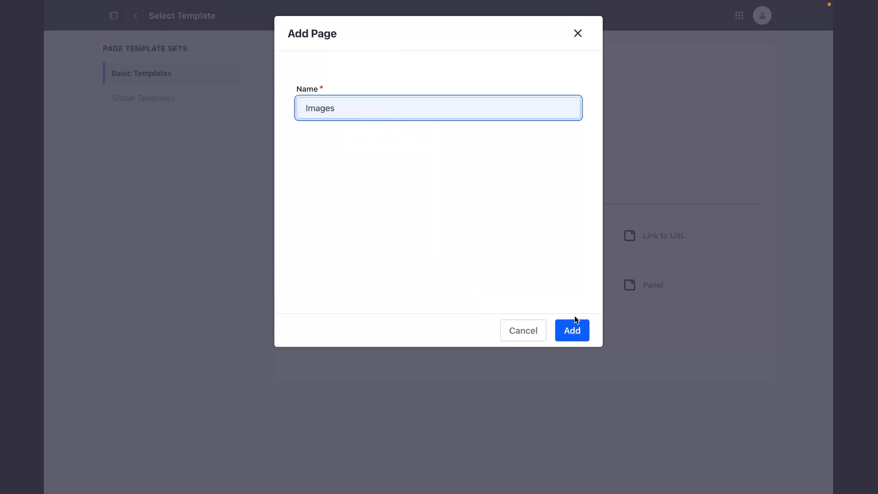
click(574, 325)
Choose the 1 Column layout for the Images page and save the page settings.
click(386, 344)
scroll(320, 375, down, 10)
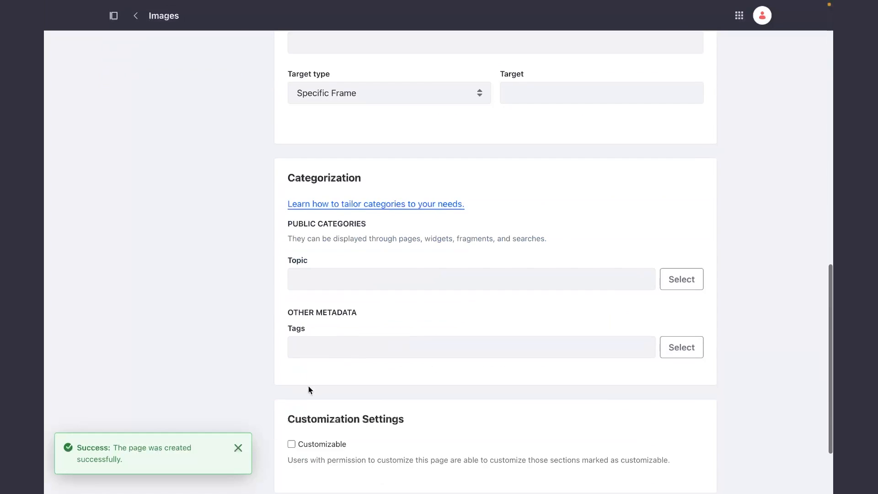
scroll(308, 389, down, 3)
click(294, 416)
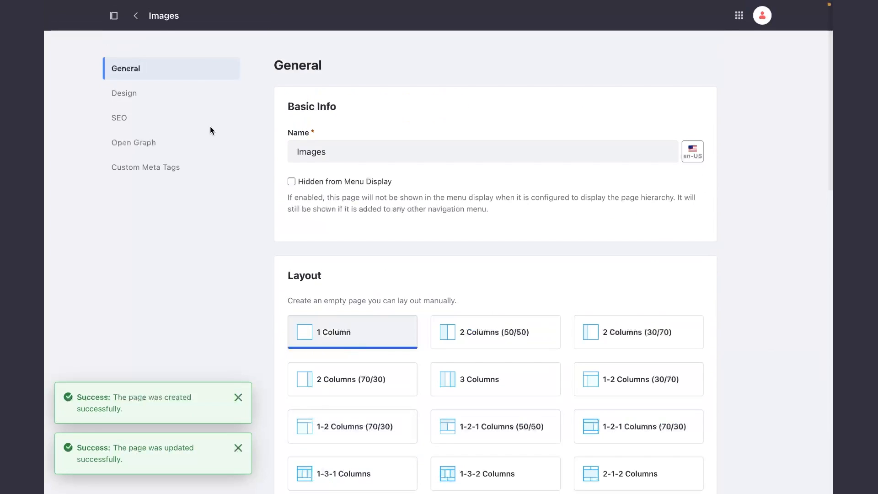
Open the Images page on the Liferay site and add the Media Gallery widget to it.
click(739, 15)
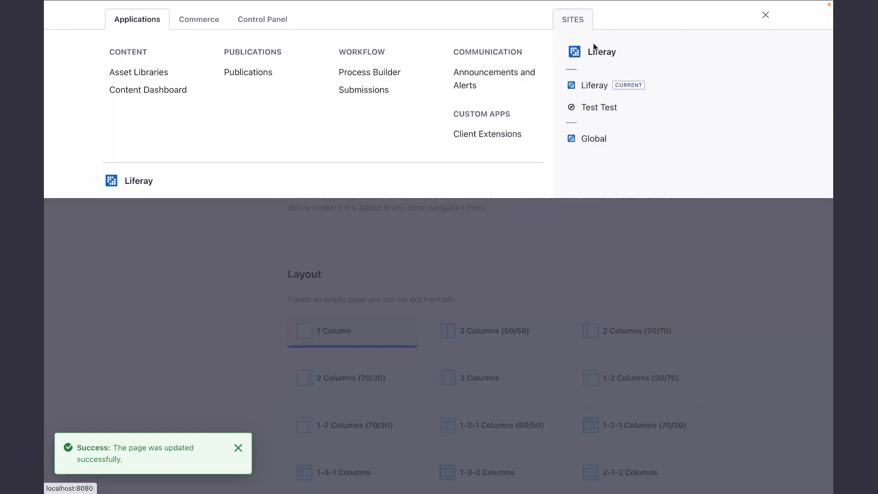
click(594, 48)
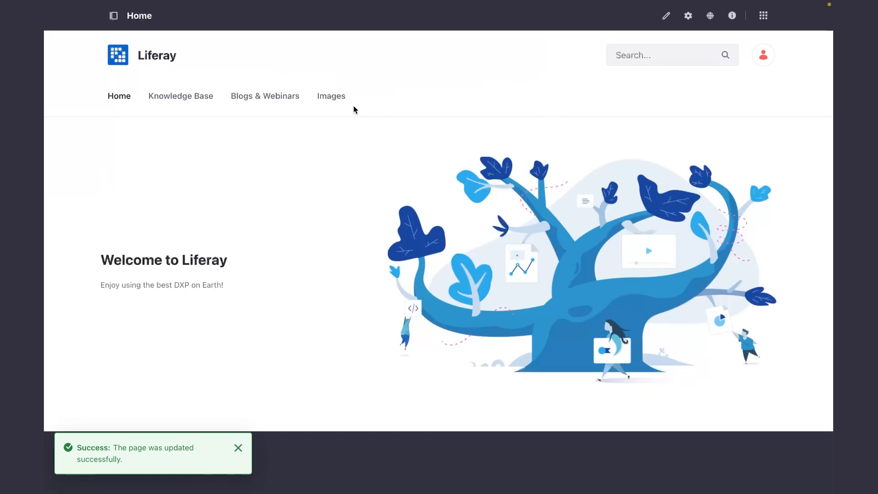
click(333, 102)
click(691, 18)
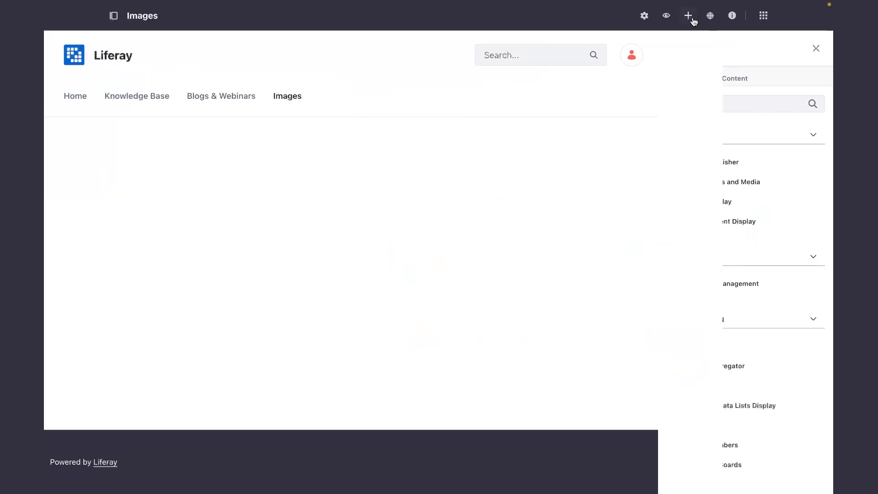
click(713, 103)
text(Media)
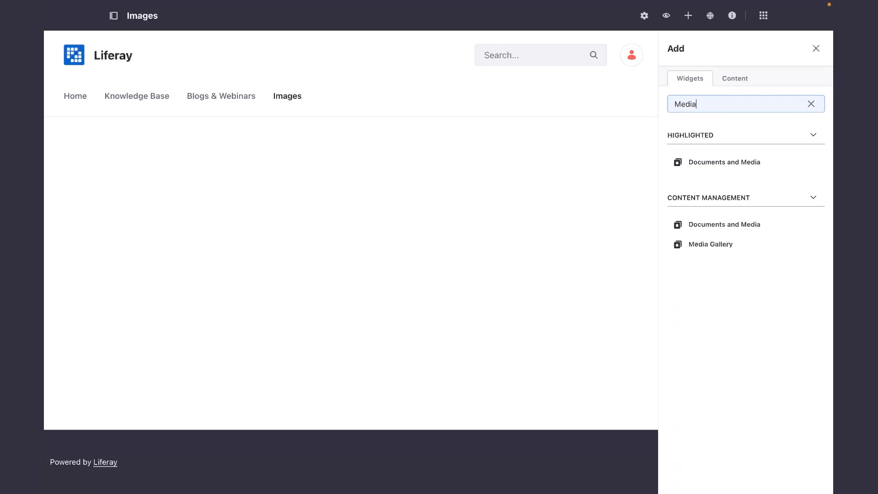
drag(713, 250, 713, 251)
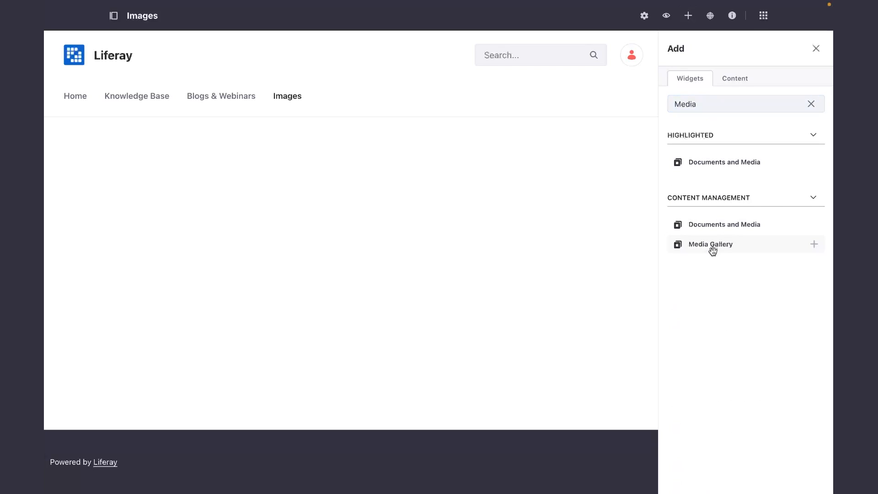
click(813, 245)
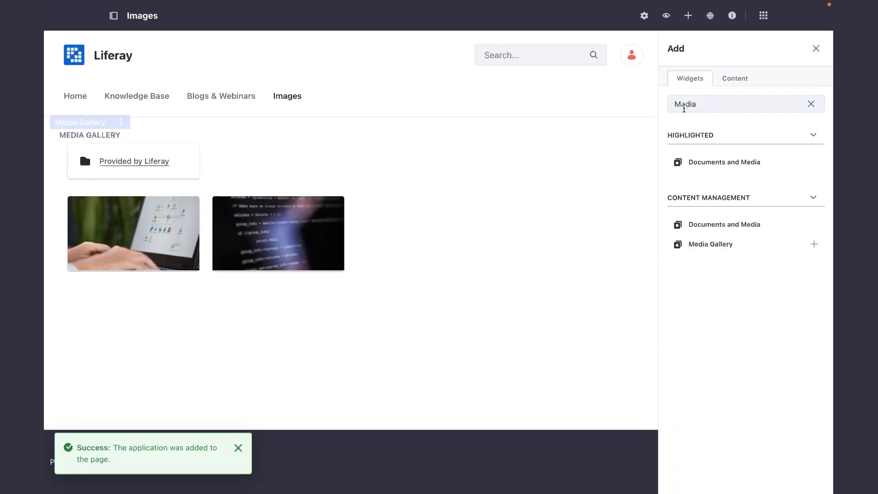
click(815, 48)
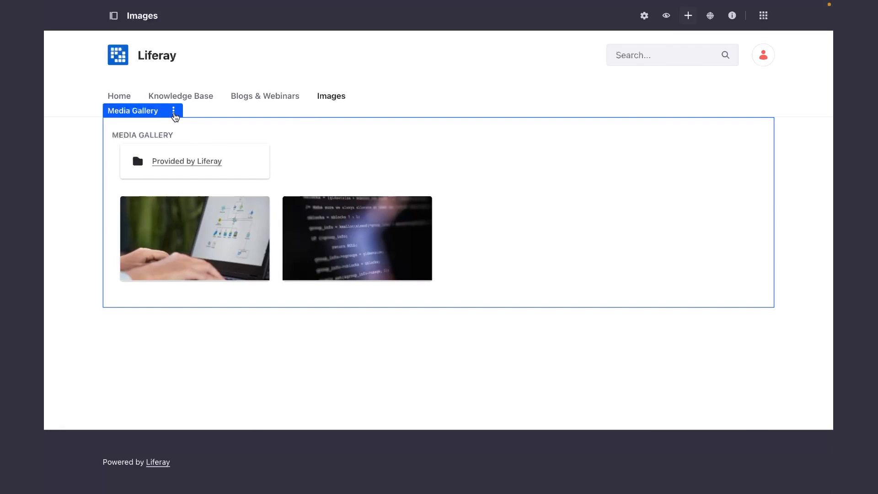
Open the site's Documents and Media library in its content administration.
click(174, 115)
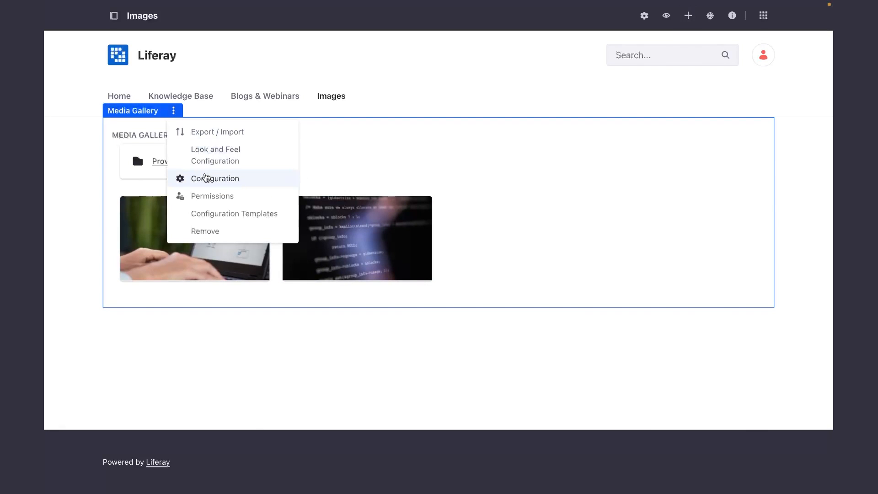
click(114, 18)
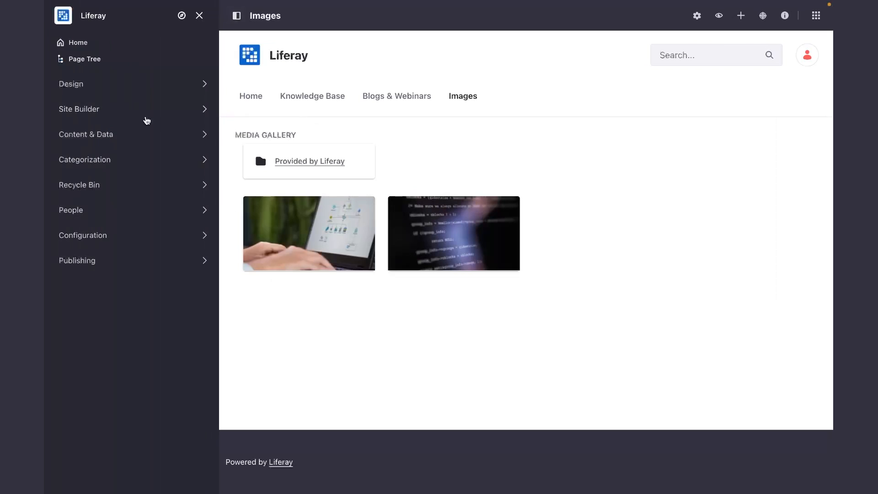
click(205, 133)
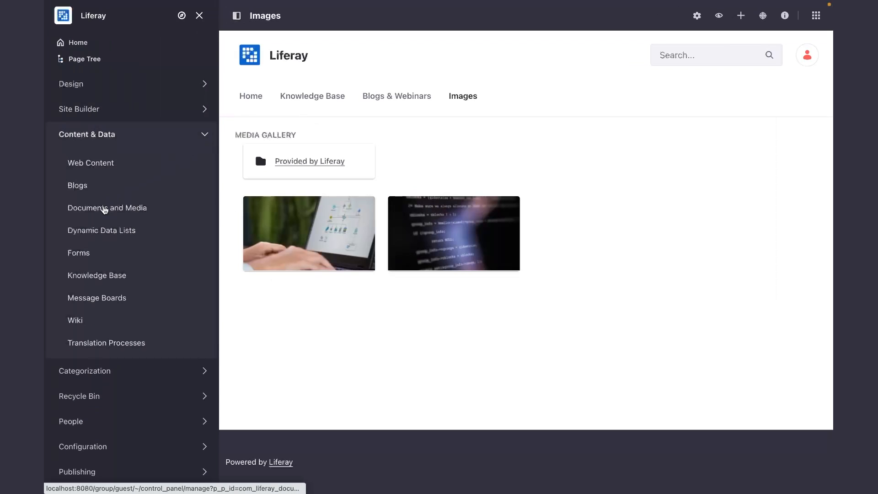
click(104, 209)
click(200, 15)
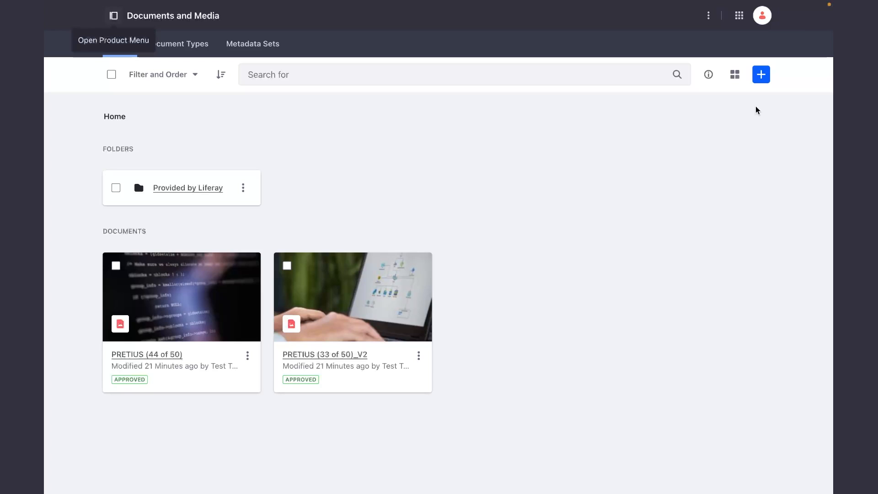
Create a folder named "Images" in the Home level of Documents and Media.
click(762, 78)
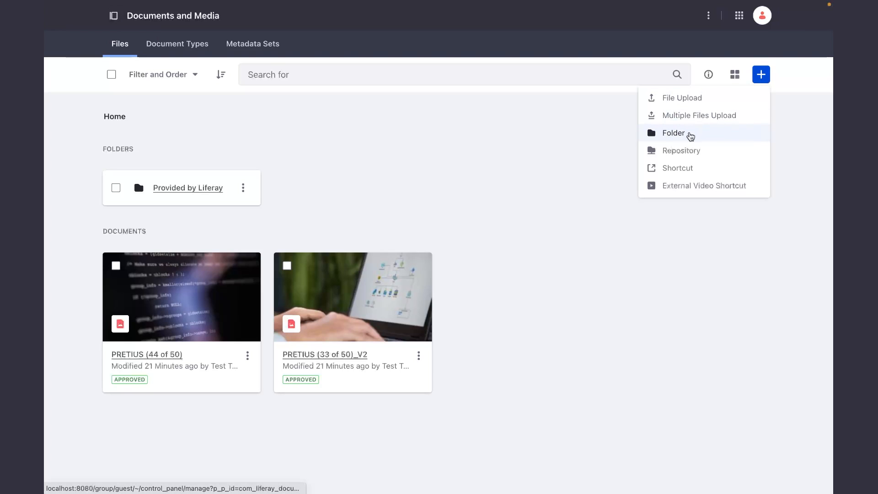
click(691, 134)
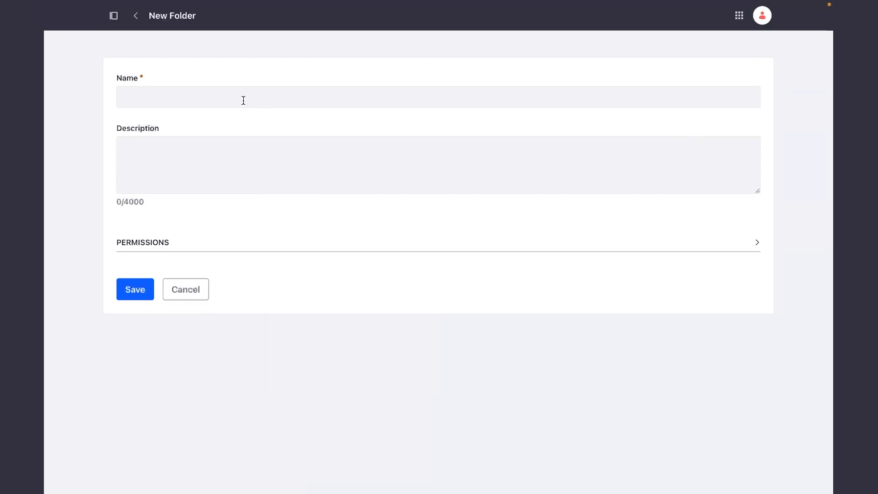
click(215, 102)
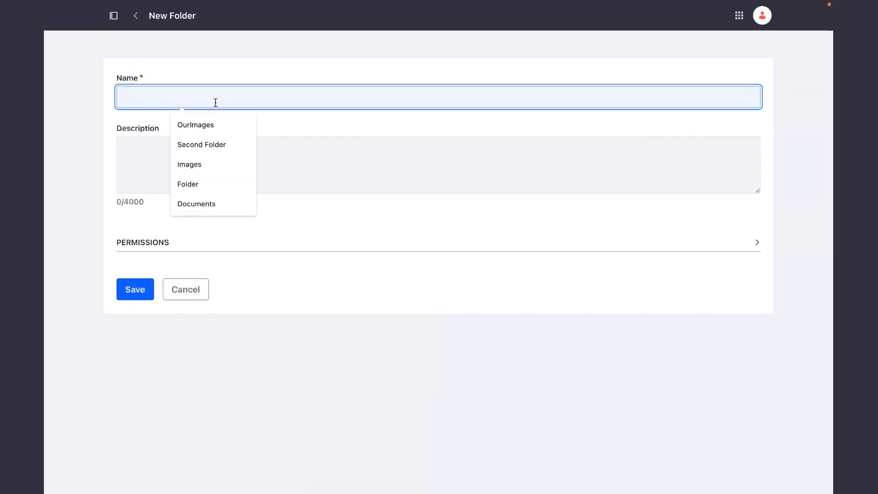
text(Images)
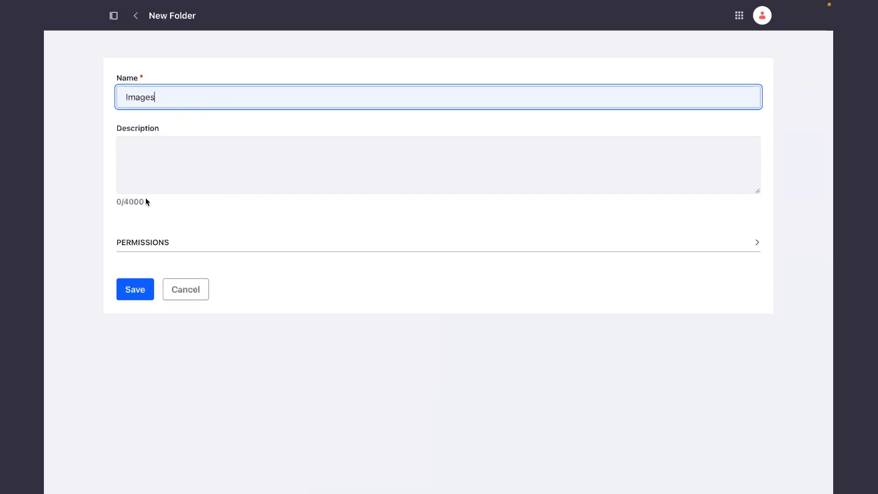
click(138, 293)
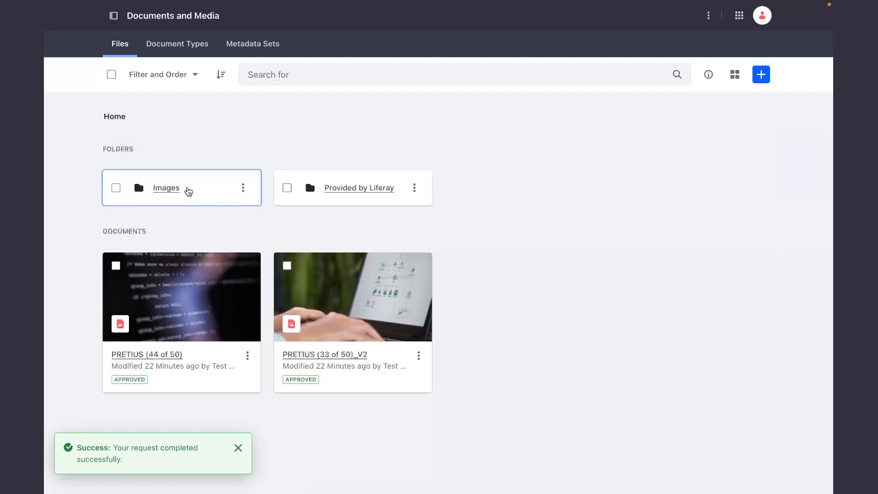
Upload PRETIUS (11 of 50).jpg, PRETIUS (19 of 50).jpg and PRETIUS (24 of 50).jpg together into the Images folder and publish them.
click(173, 189)
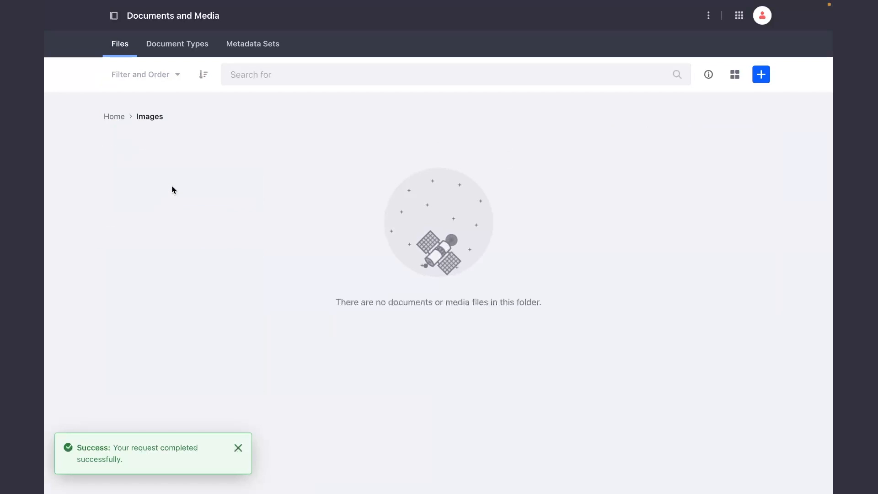
click(767, 79)
click(692, 121)
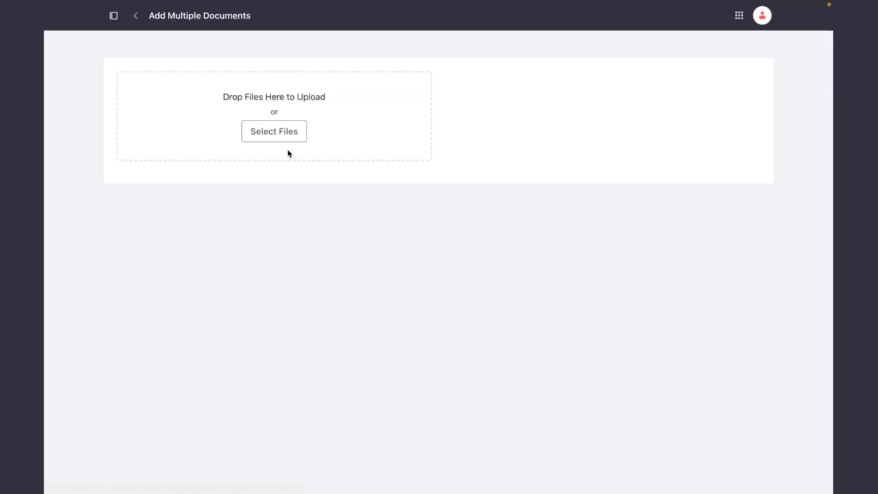
click(280, 139)
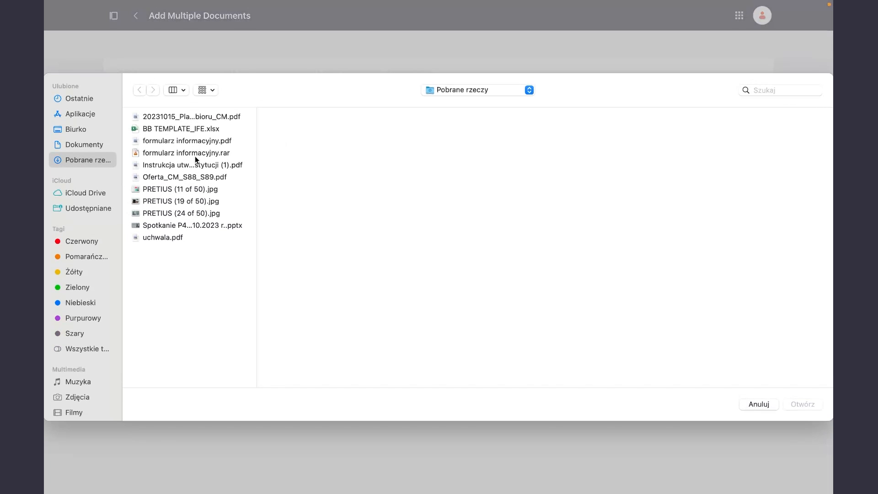
drag(177, 188, 177, 208)
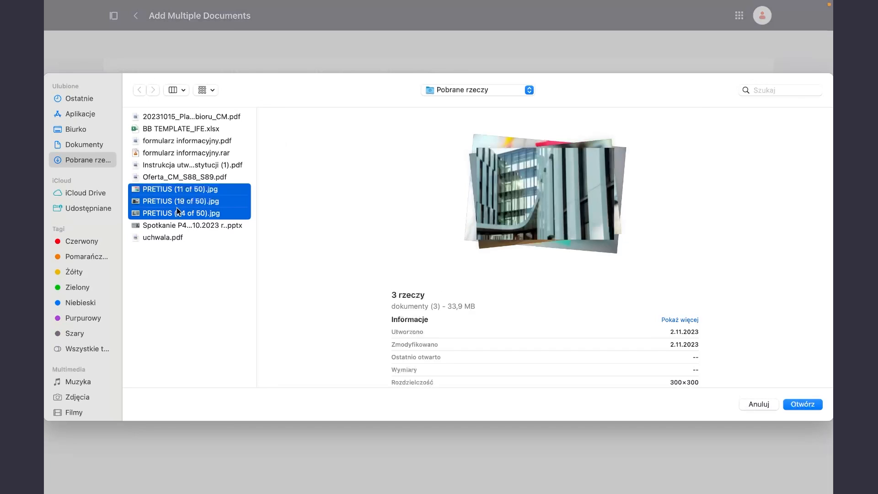
key(Return)
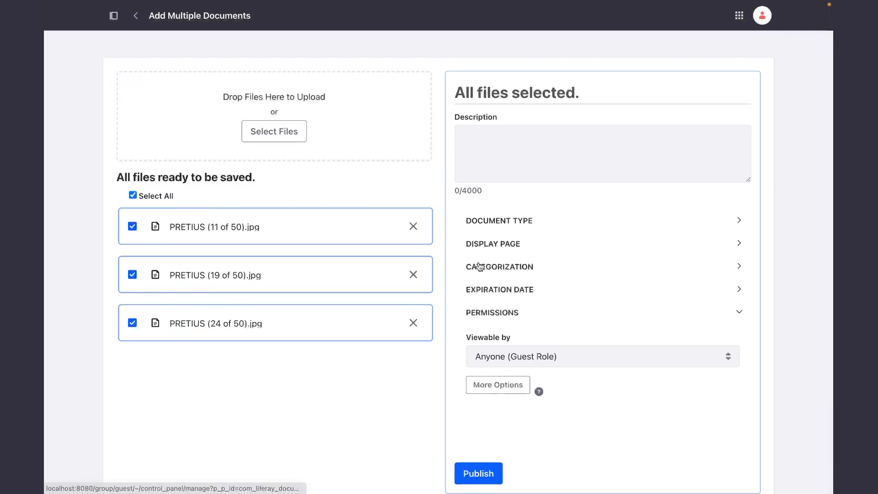
scroll(478, 288, down, 2)
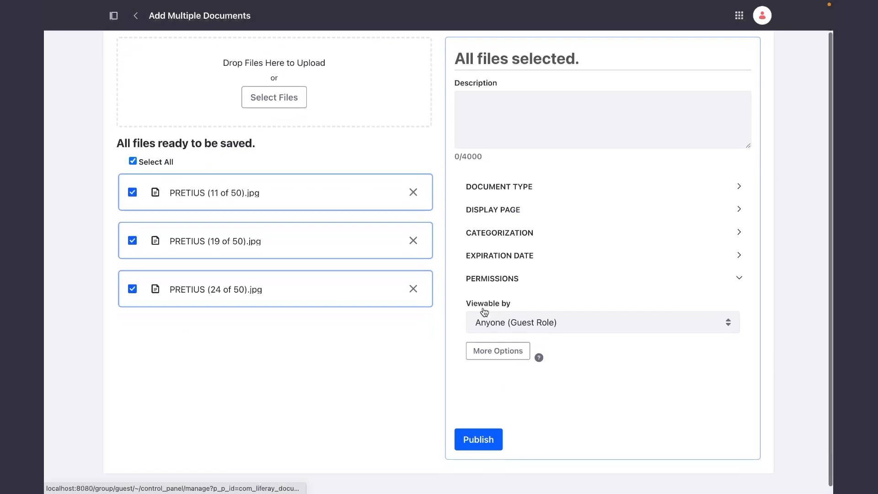
click(472, 443)
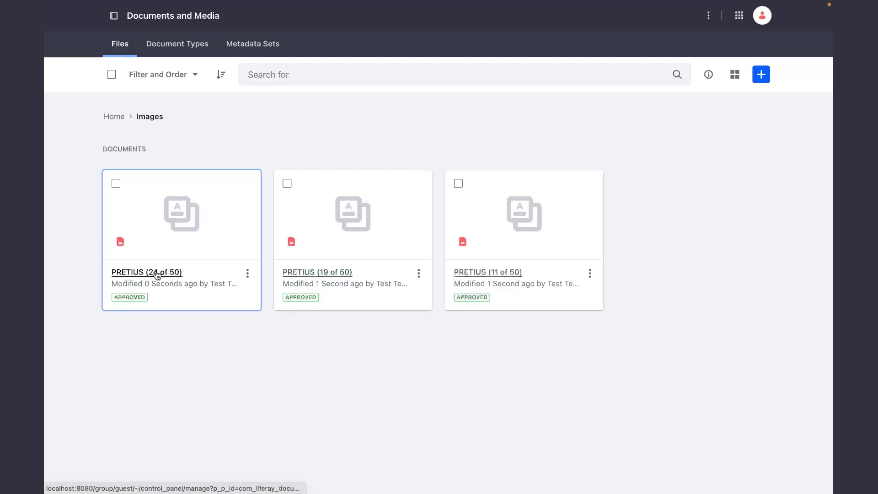
Return to the Home level of Documents and Media and go to the Images page of the Liferay site.
click(113, 118)
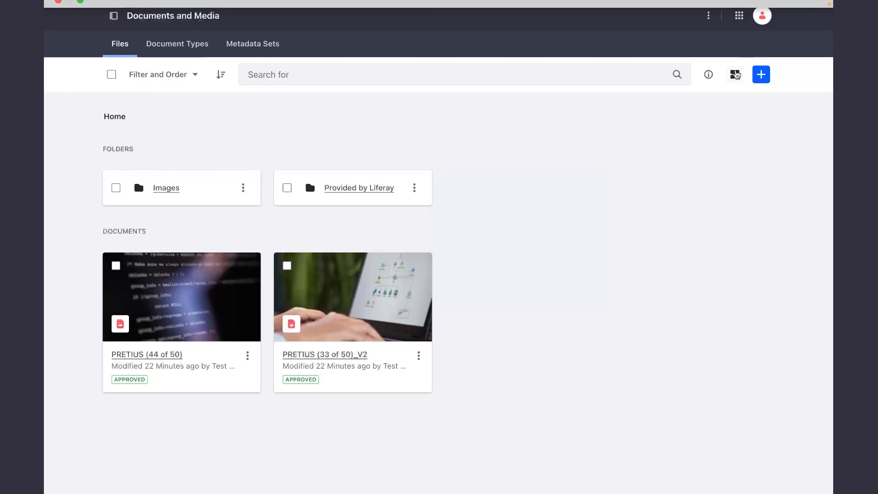
click(739, 15)
click(588, 54)
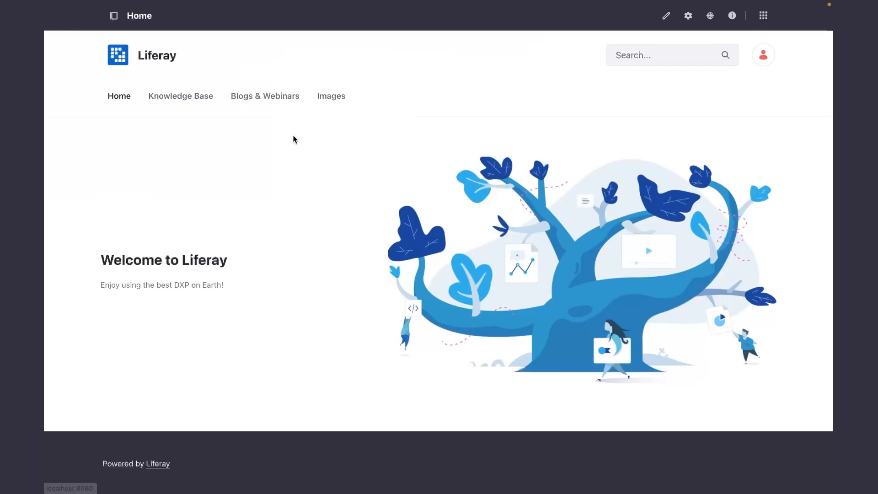
click(330, 94)
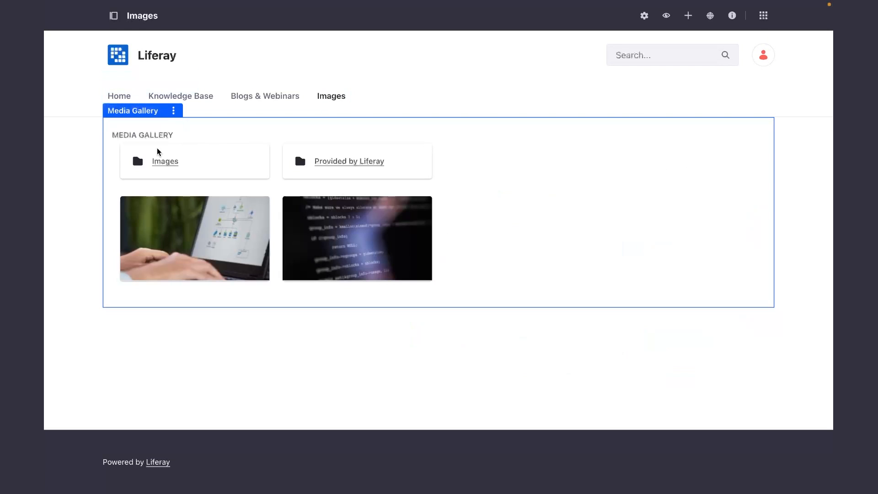
Set the Media Gallery widget's root folder to Images, save the configuration, and preview the gallery's pictures at full size.
click(173, 110)
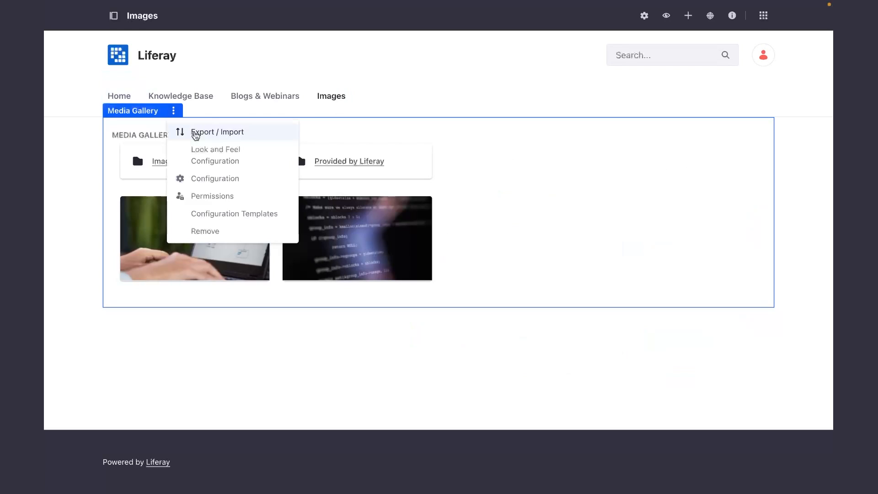
click(205, 179)
scroll(221, 308, down, 5)
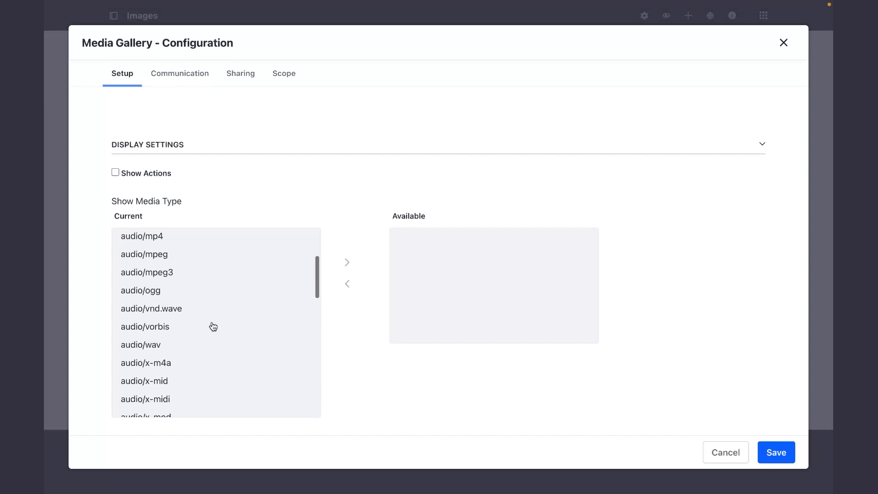
scroll(347, 274, down, 3)
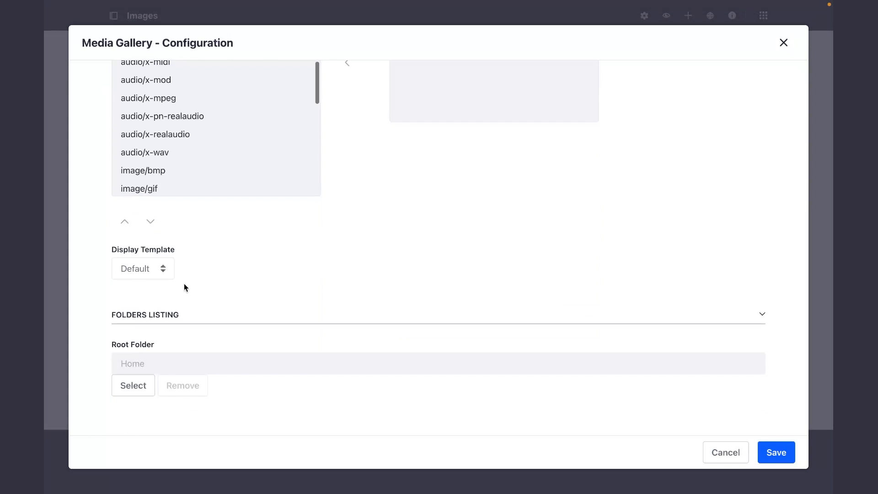
click(133, 385)
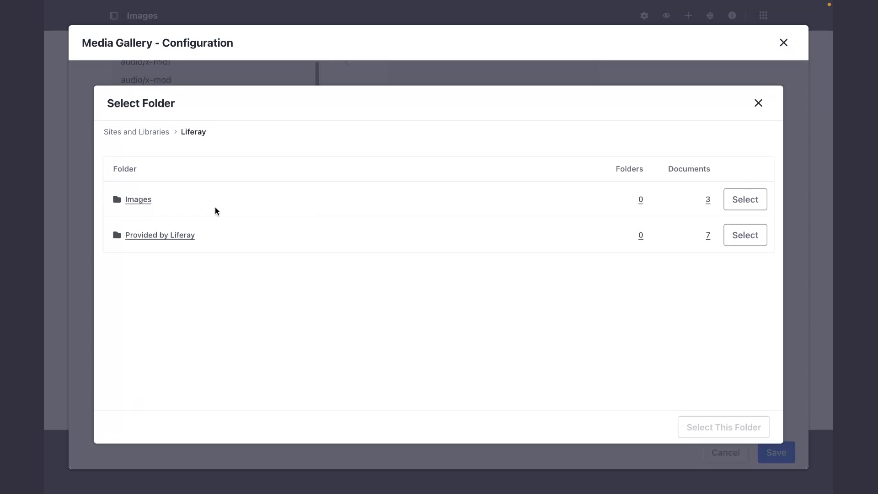
click(746, 203)
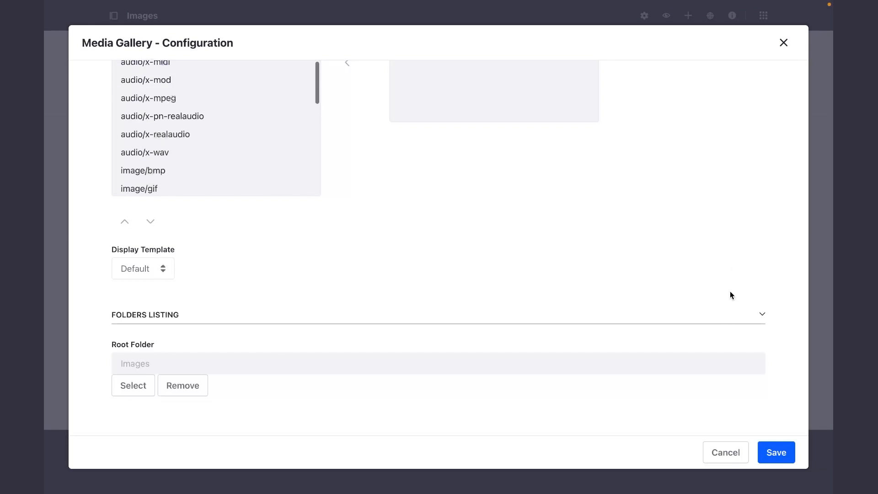
click(774, 449)
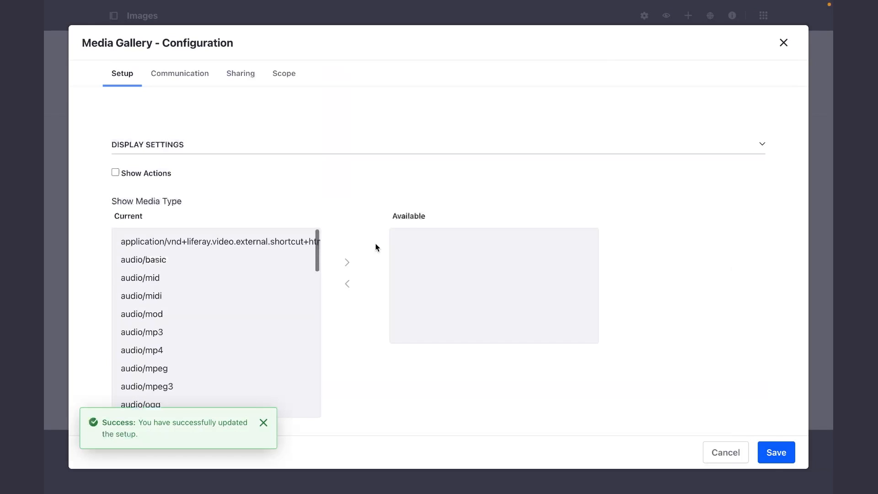
click(783, 43)
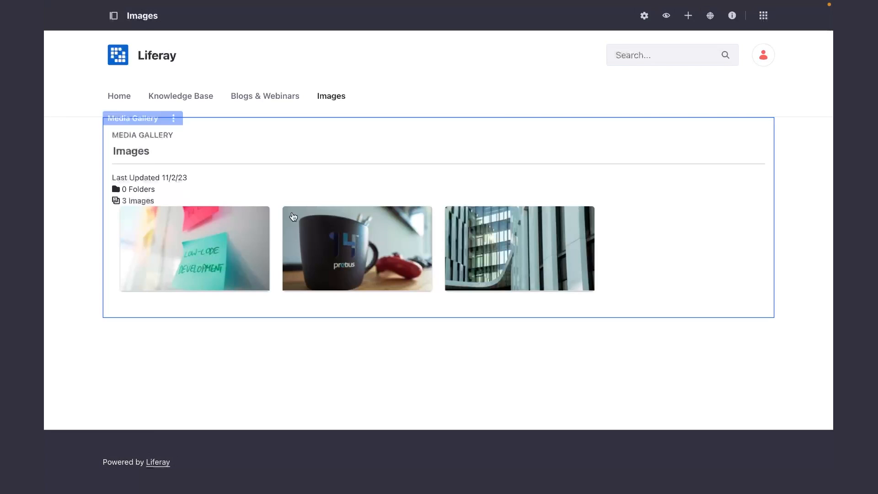
click(178, 235)
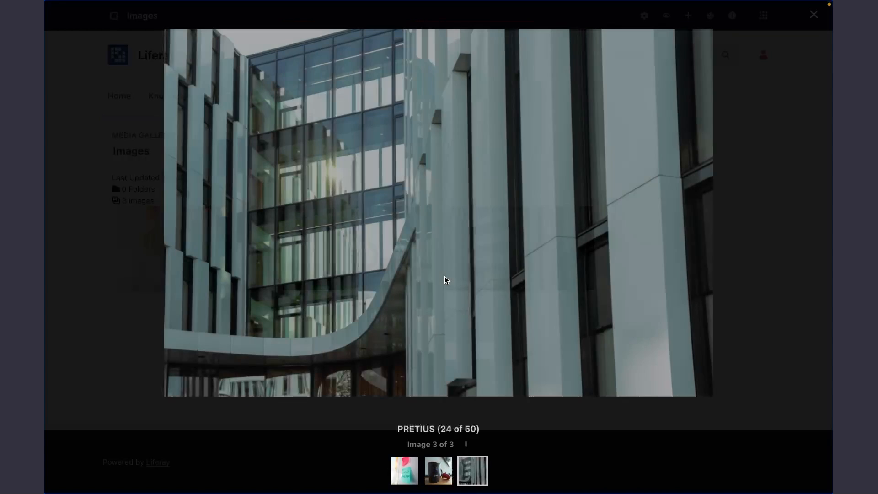
key(Escape)
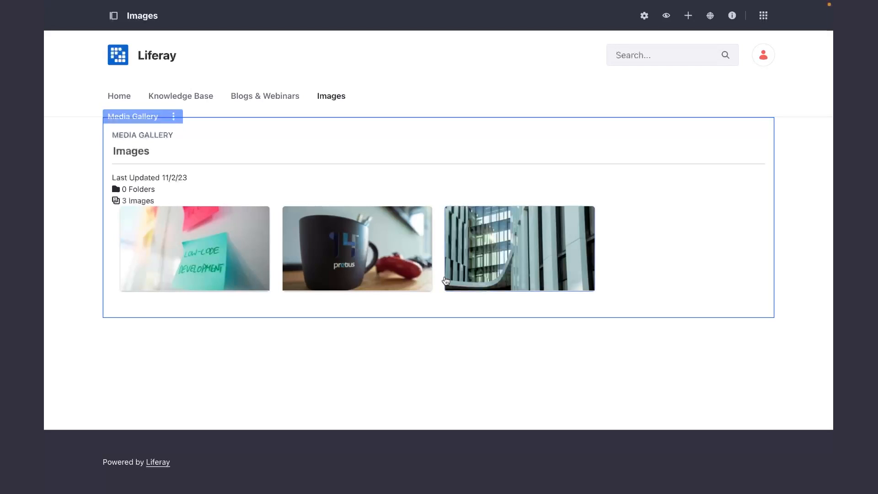
Set the Media Gallery widget's display template to Carousel, save the configuration, and view the images in the carousel.
click(174, 111)
click(221, 180)
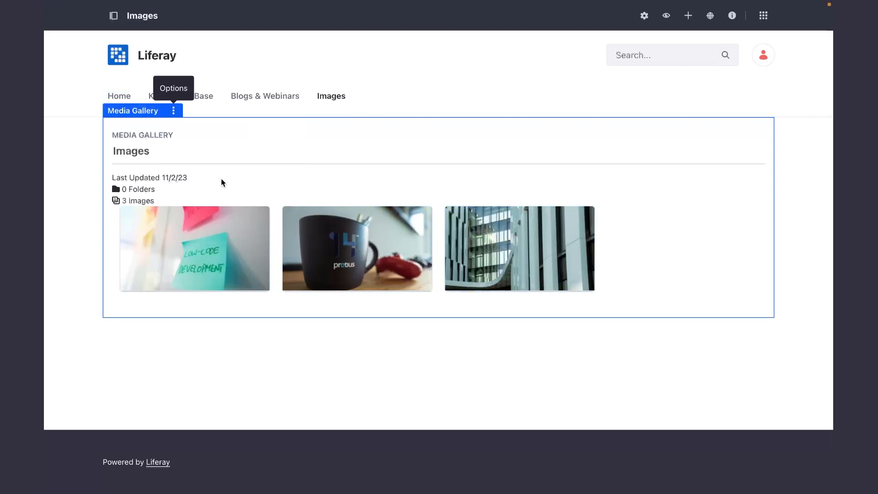
scroll(336, 186, down, 5)
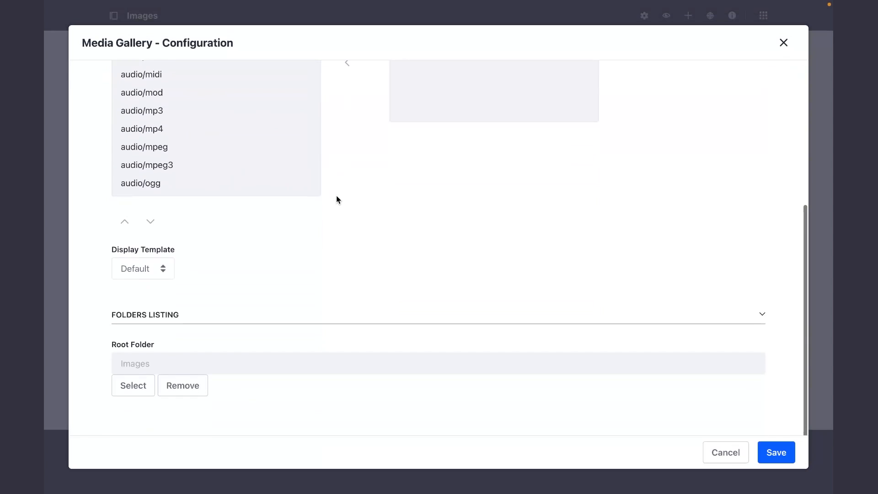
click(161, 269)
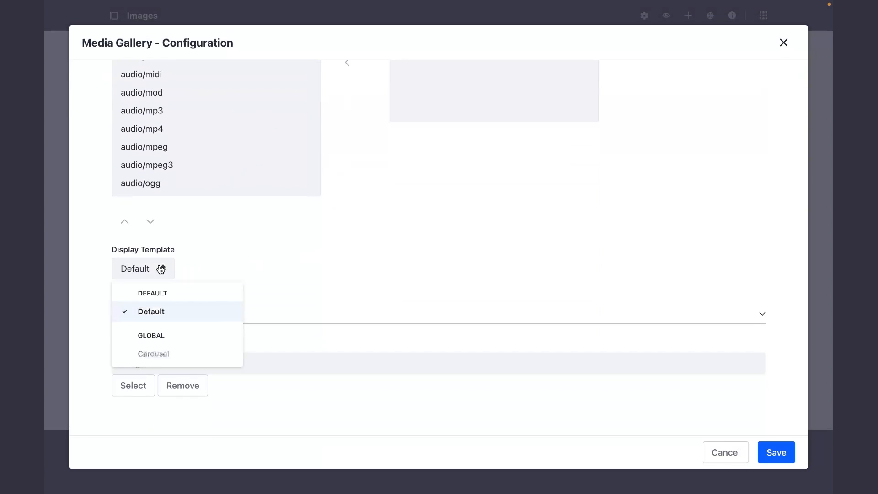
click(159, 354)
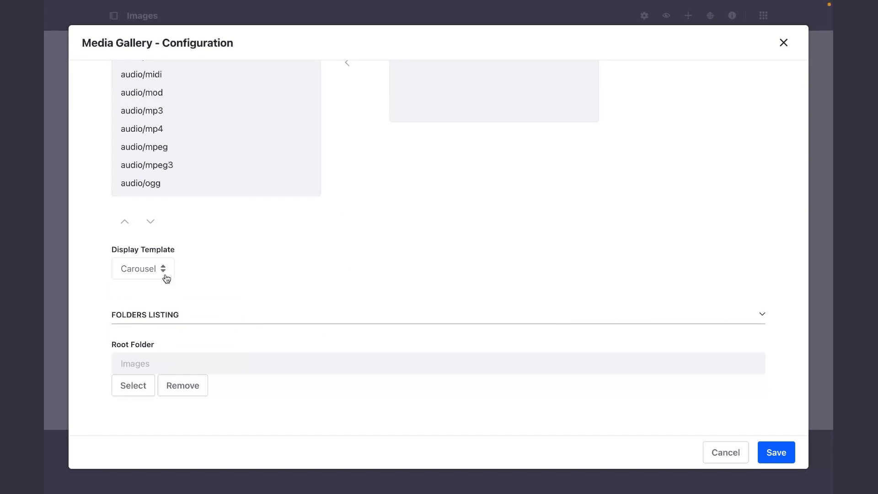
click(777, 452)
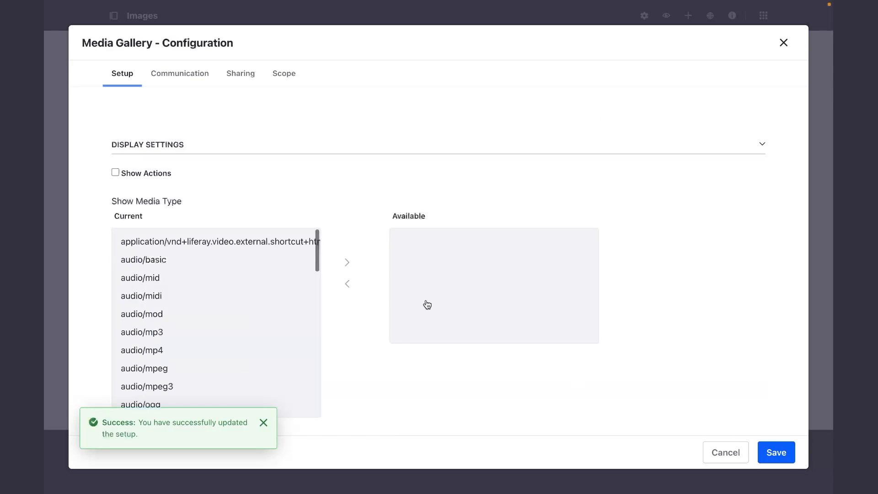
click(730, 453)
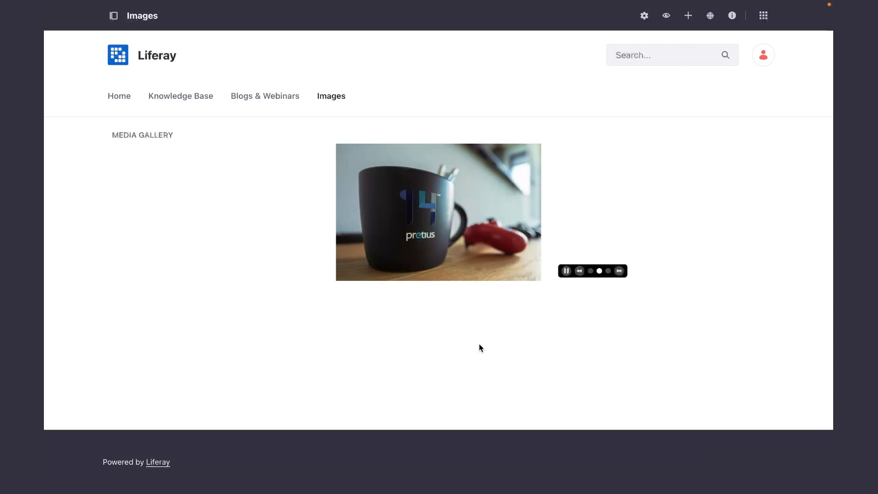
click(608, 271)
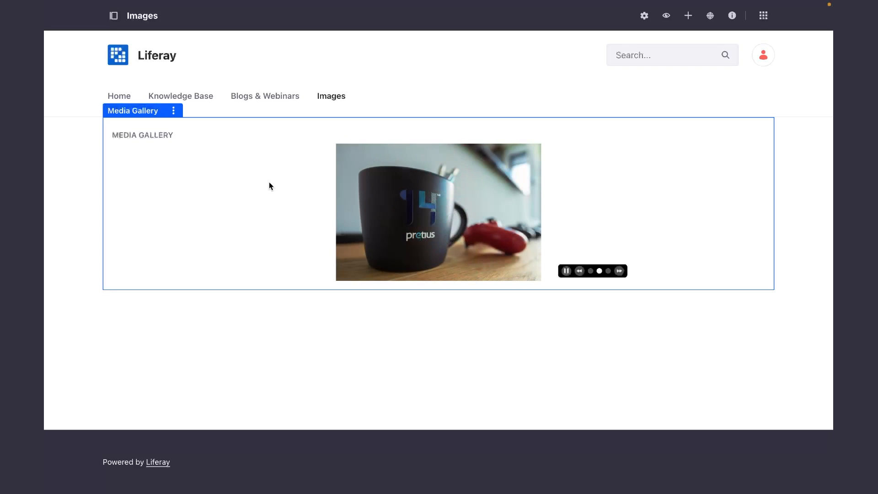
Set the Media Gallery widget's display template to Default, save the configuration and close it.
click(174, 113)
click(222, 178)
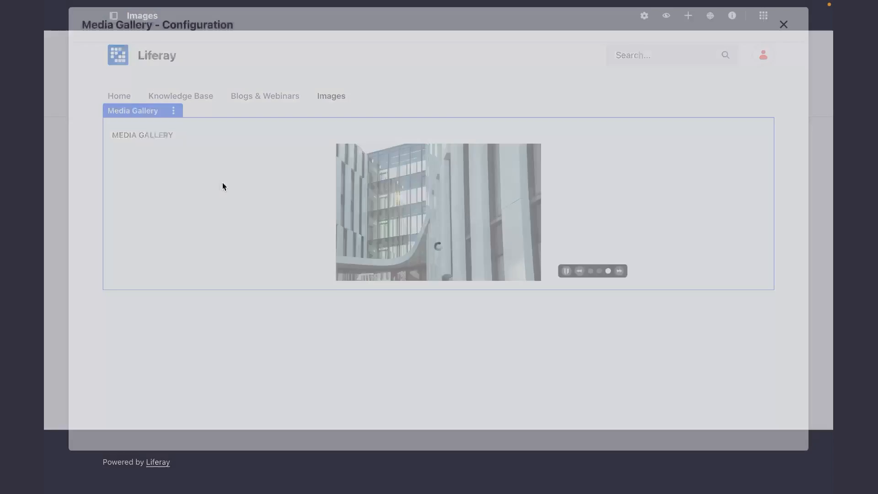
scroll(249, 304, down, 10)
scroll(380, 325, down, 5)
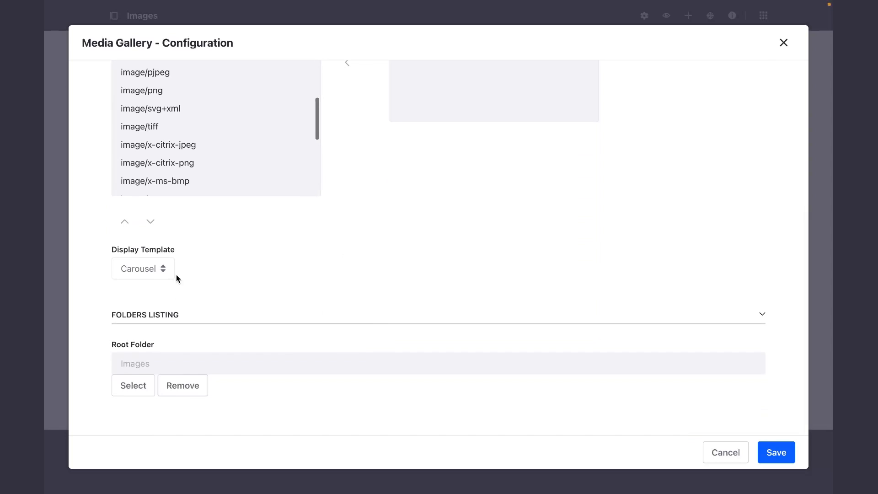
click(164, 273)
click(151, 311)
click(776, 453)
click(727, 452)
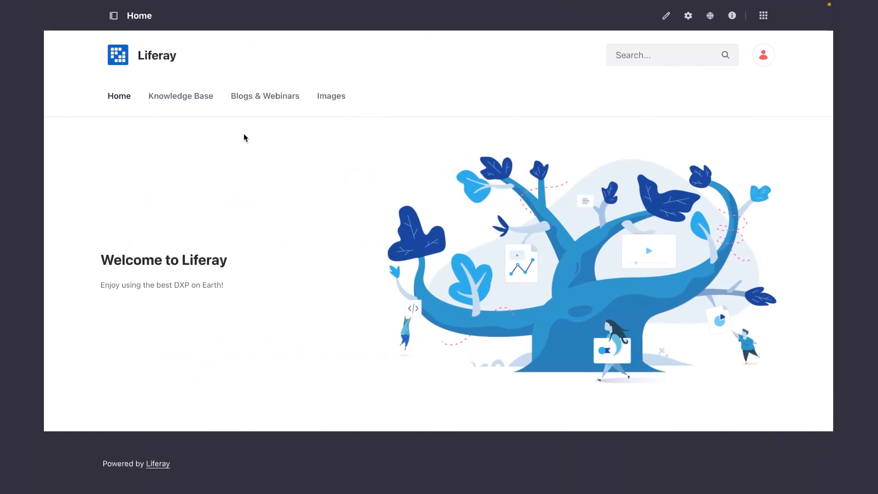
Add a new widget page named "Documents" to the site from its menu display.
mouse_move(155, 101)
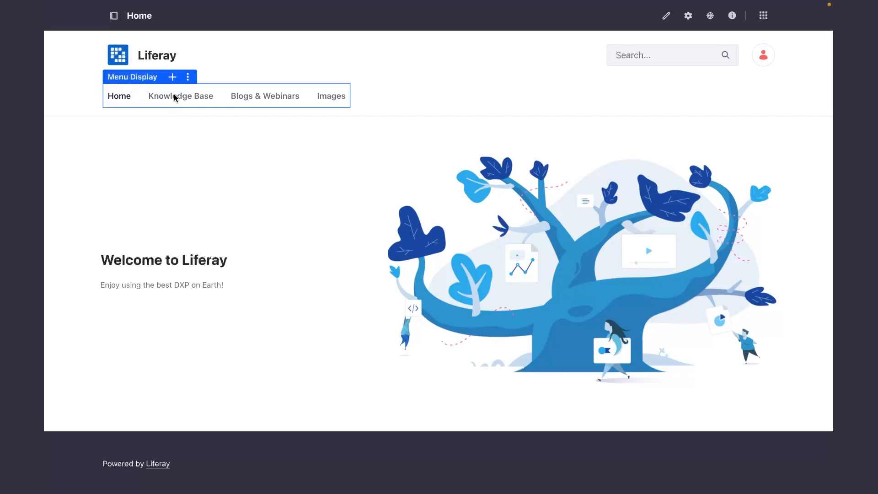
click(173, 77)
click(192, 86)
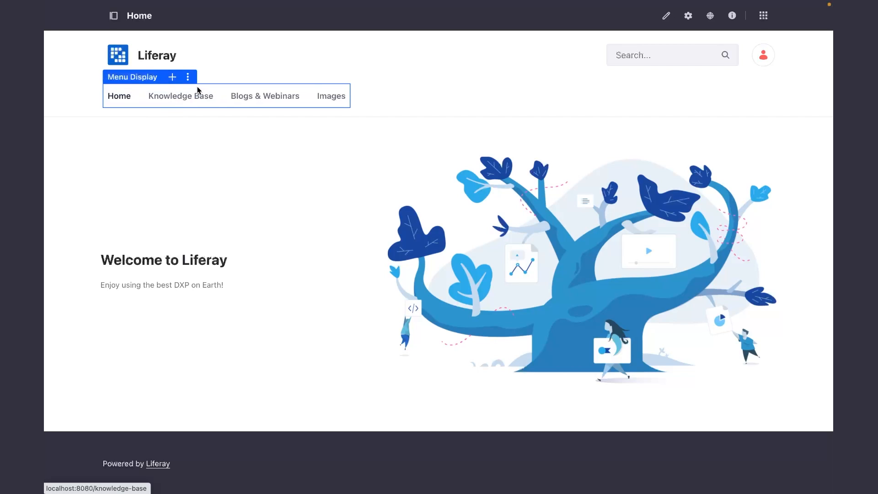
click(498, 283)
click(363, 104)
text(Documenta)
key(BackSpace)
text(s)
click(567, 328)
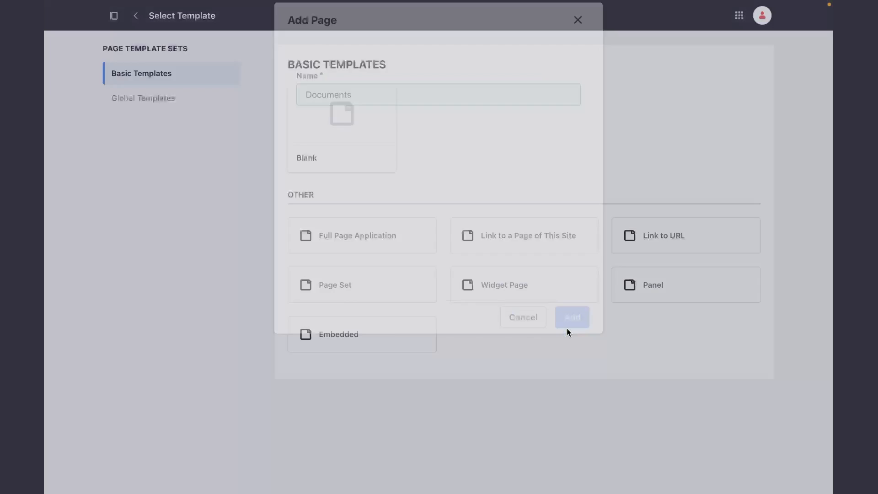
Choose the 1 Column layout for the Documents page, save the page settings, and return to the Liferay site's Home page.
click(324, 328)
scroll(333, 347, down, 15)
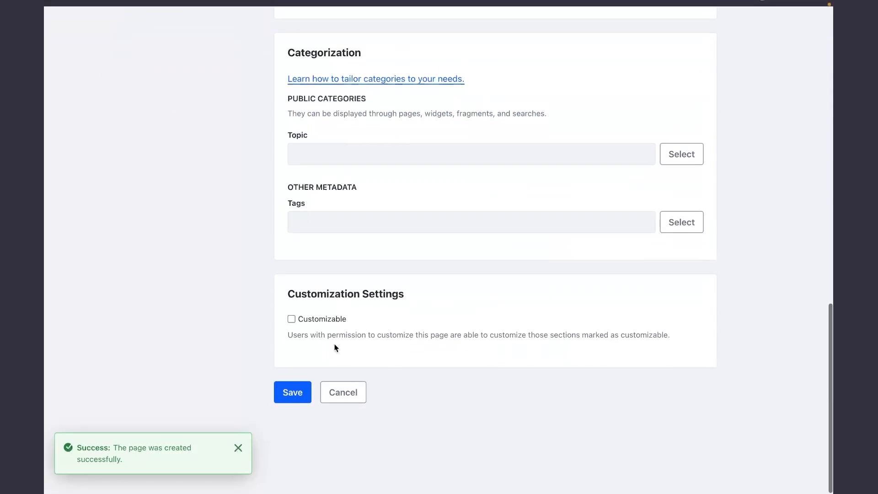
click(290, 415)
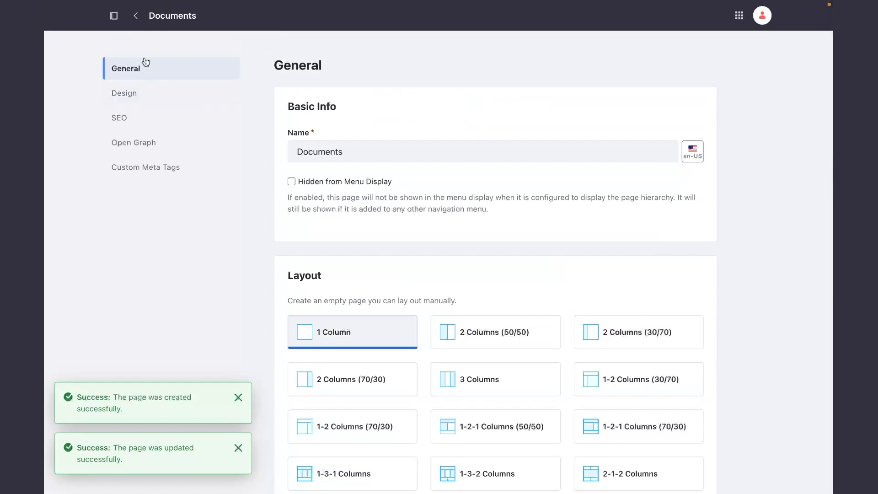
click(740, 16)
click(588, 51)
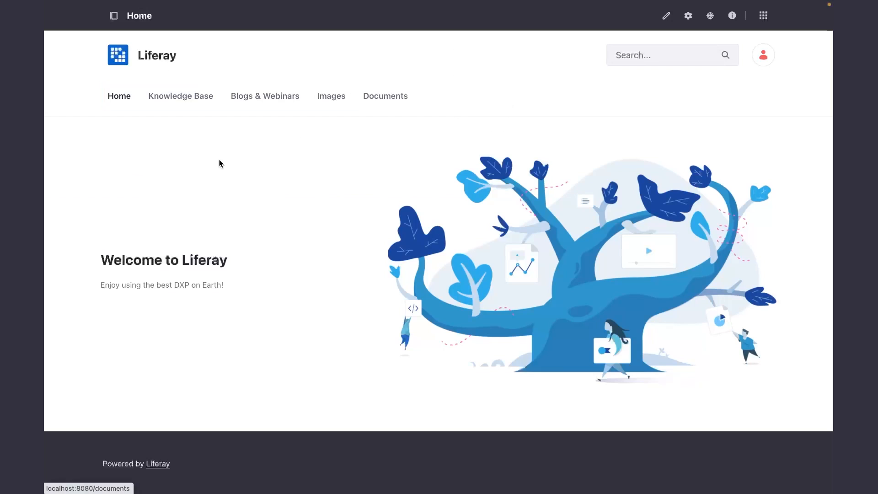
Add the Documents and Media widget to the Documents page, close the widget list and dismiss the notification.
click(375, 99)
click(687, 57)
click(688, 18)
click(694, 105)
text(Docum)
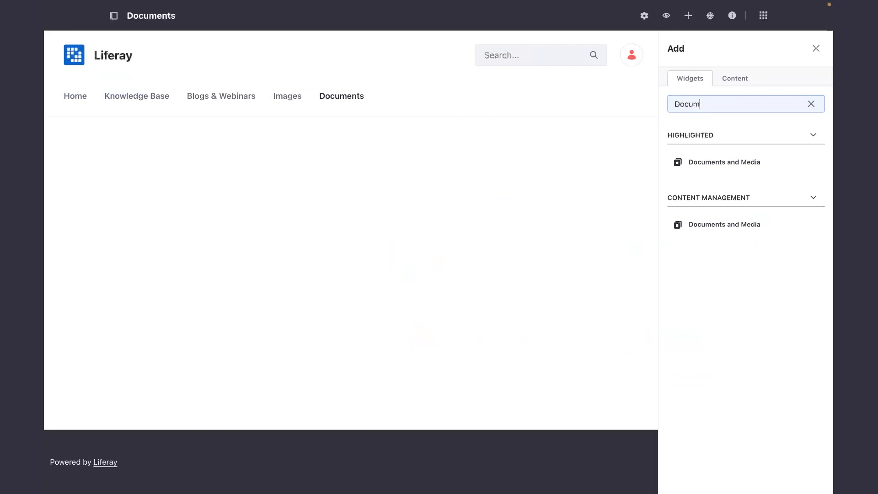
click(814, 163)
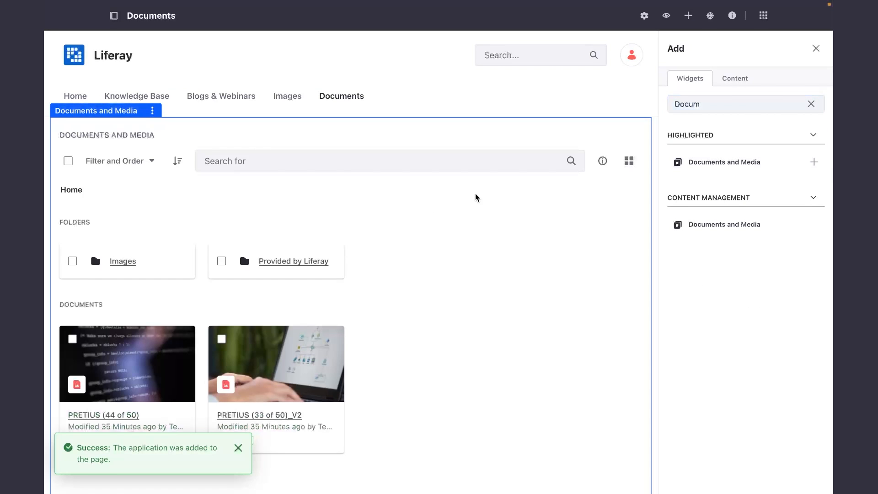
click(816, 50)
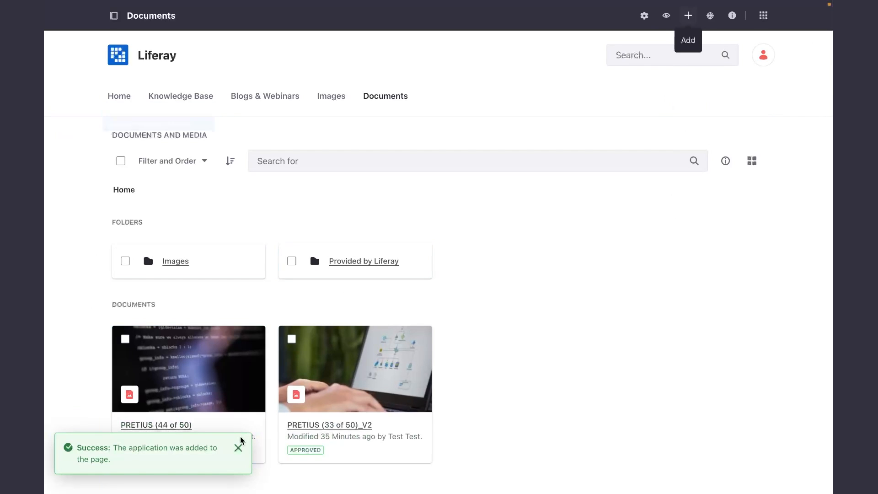
click(237, 448)
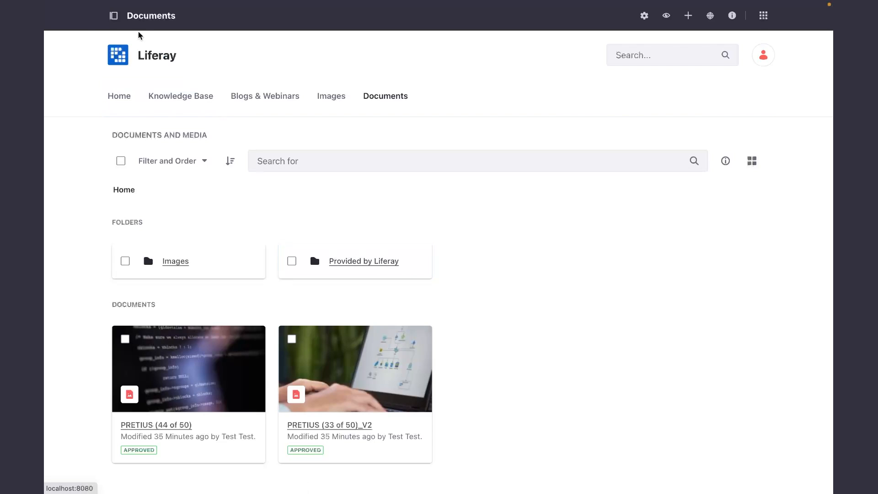
Create a folder named "Documents" in the Home folder of the site's Documents and Media administration.
click(114, 16)
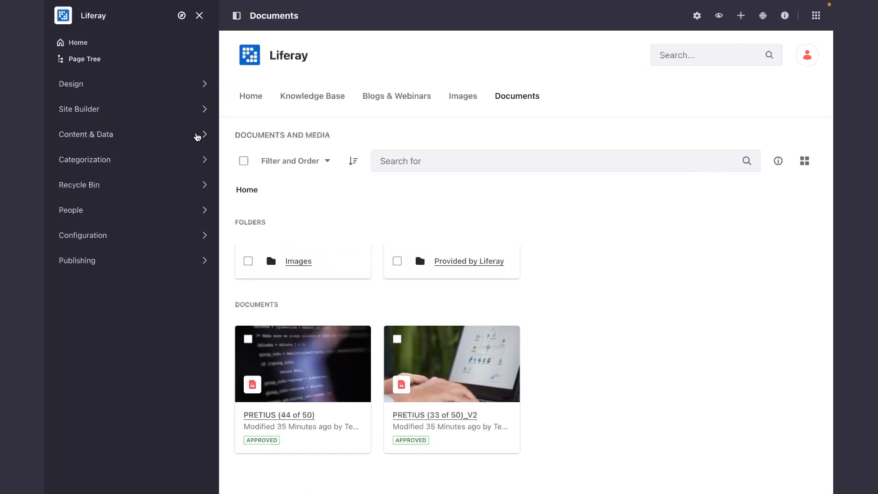
click(197, 135)
click(131, 208)
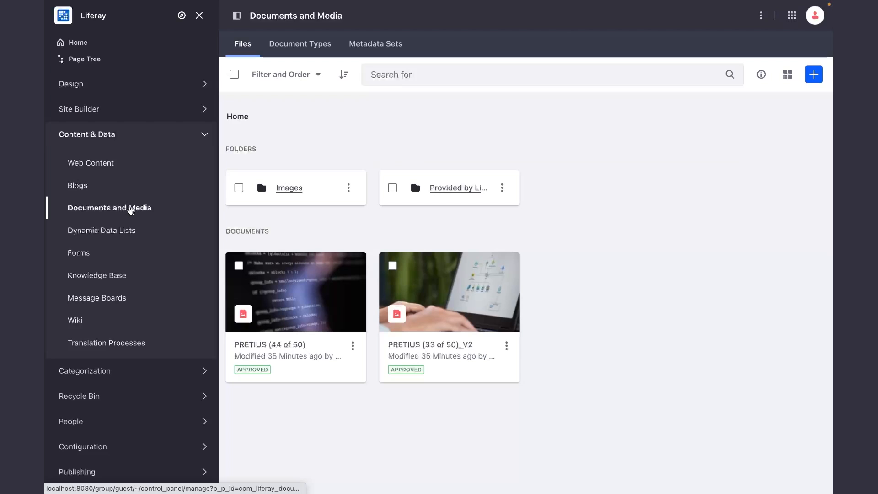
click(814, 74)
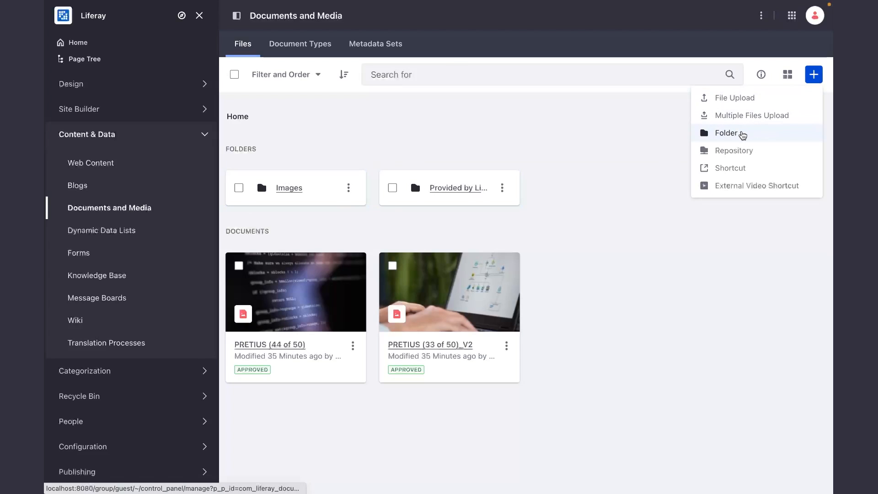
click(742, 133)
click(287, 94)
text(Documents)
click(253, 291)
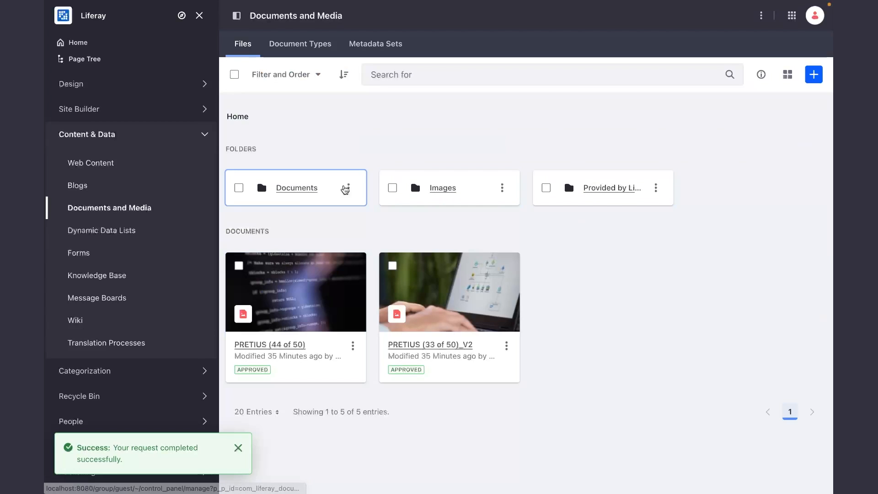
Upload the Liferay Showcase PDF from the downloads folder into the Documents folder and publish it as a Basic Document.
click(298, 188)
click(814, 74)
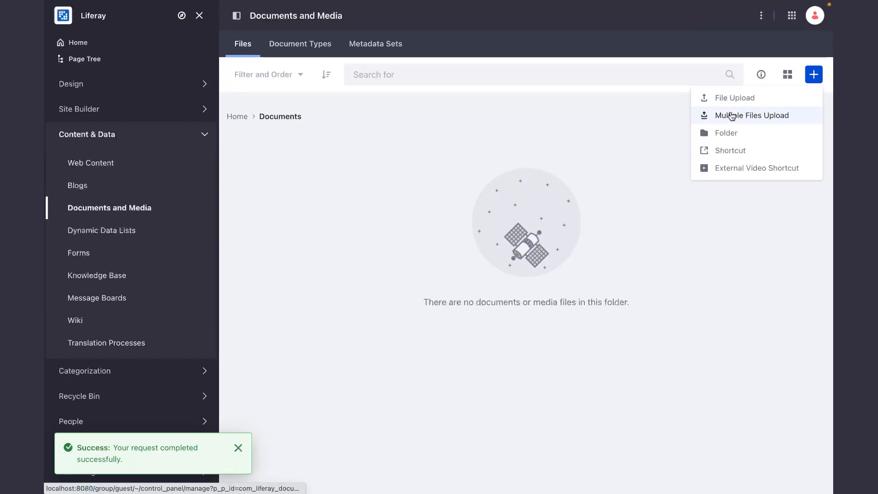
click(743, 105)
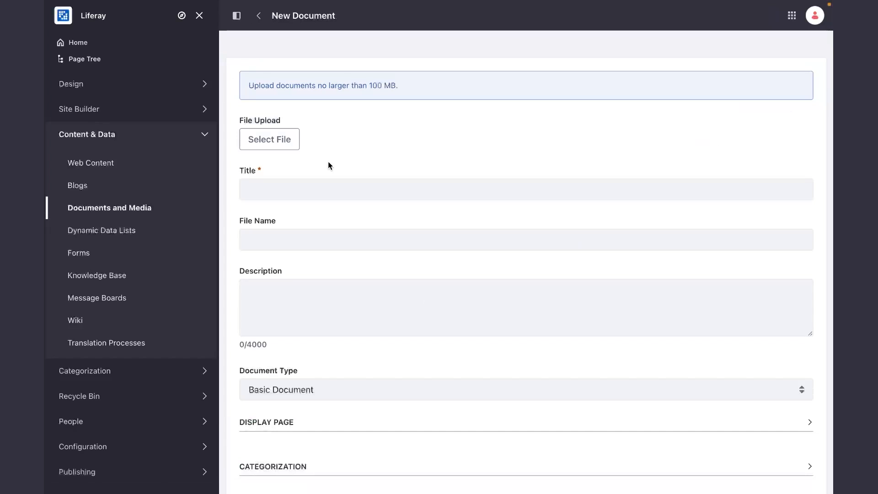
click(267, 137)
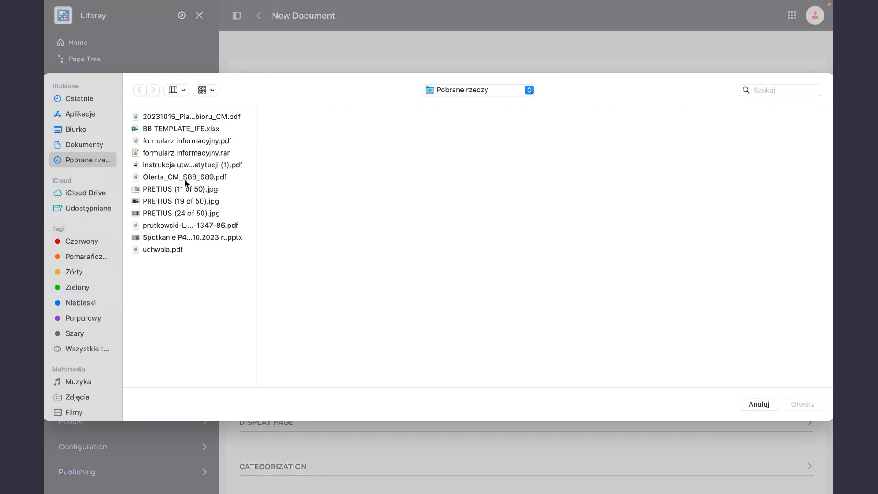
double_click(189, 225)
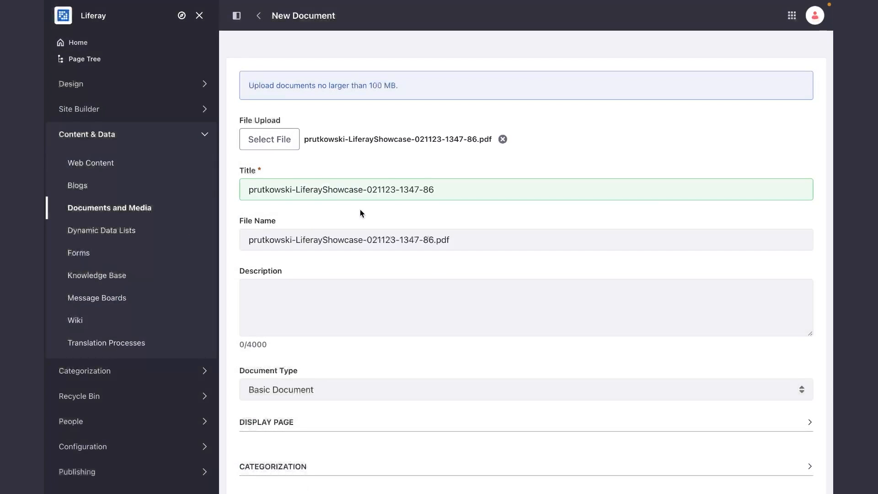
scroll(361, 209, down, 5)
click(265, 440)
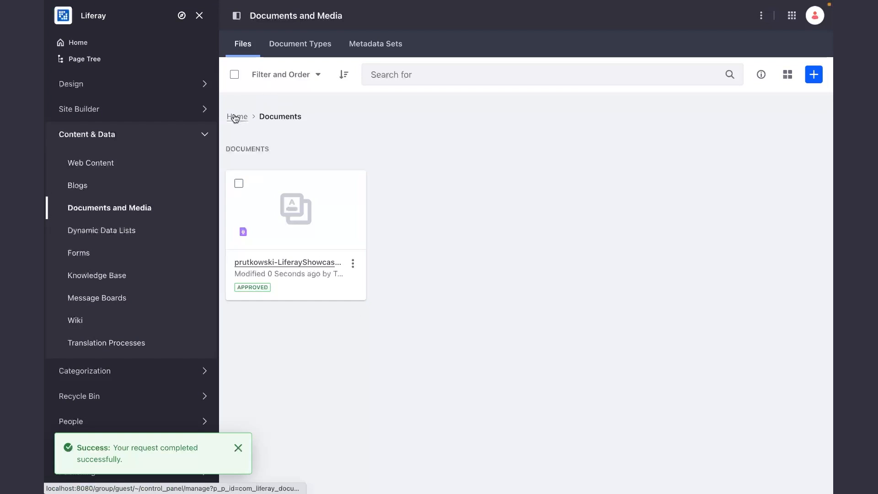
Return to the site's Documents page, hide the product menu, and open the Liferay Showcase PDF in the Documents folder.
click(792, 16)
click(601, 55)
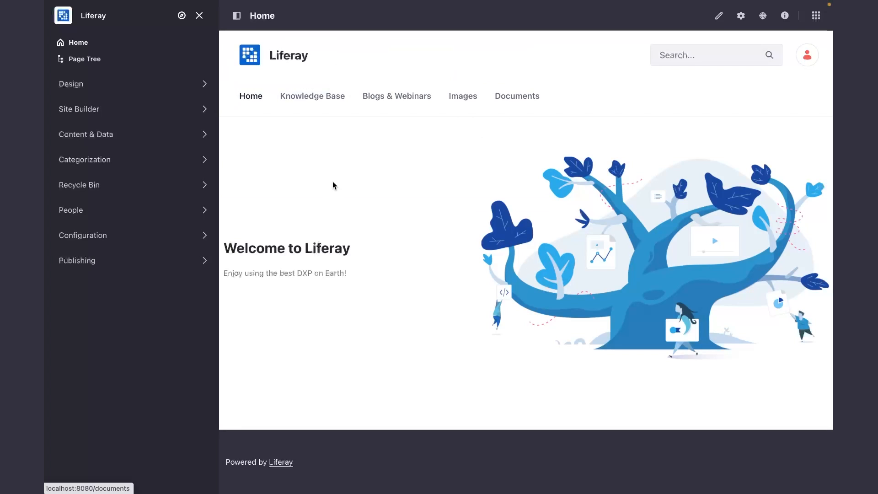
click(525, 100)
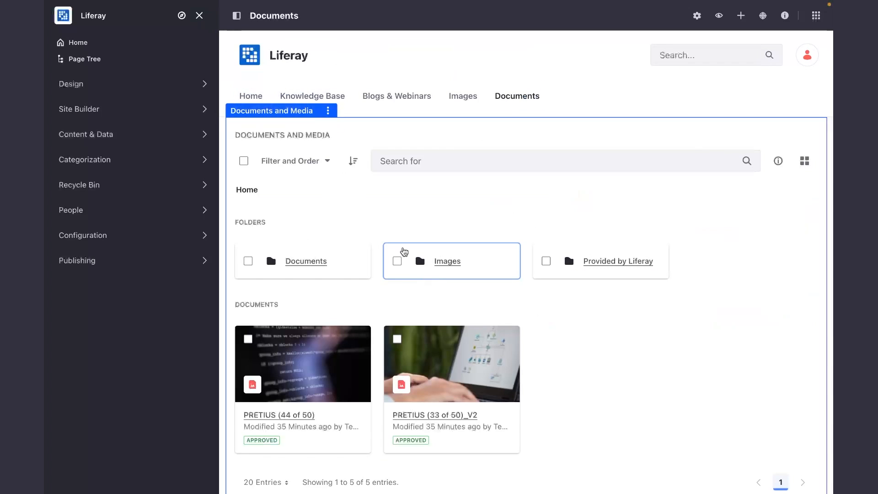
click(199, 15)
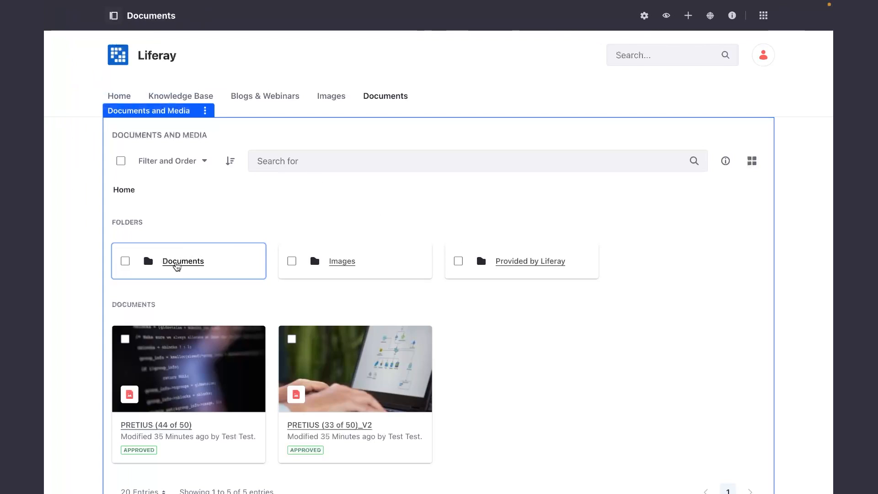
click(176, 265)
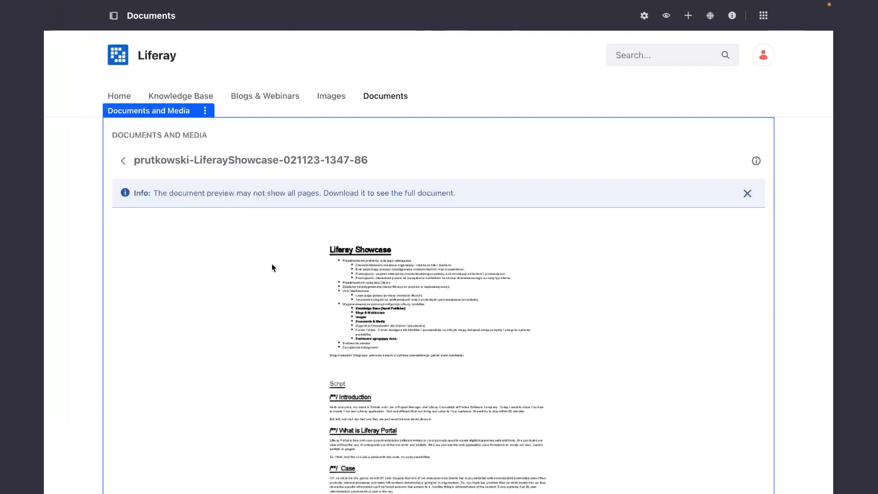
Enlarge the PDF preview, look through its first page, and return to the widget's Home folder.
scroll(291, 260, down, 3)
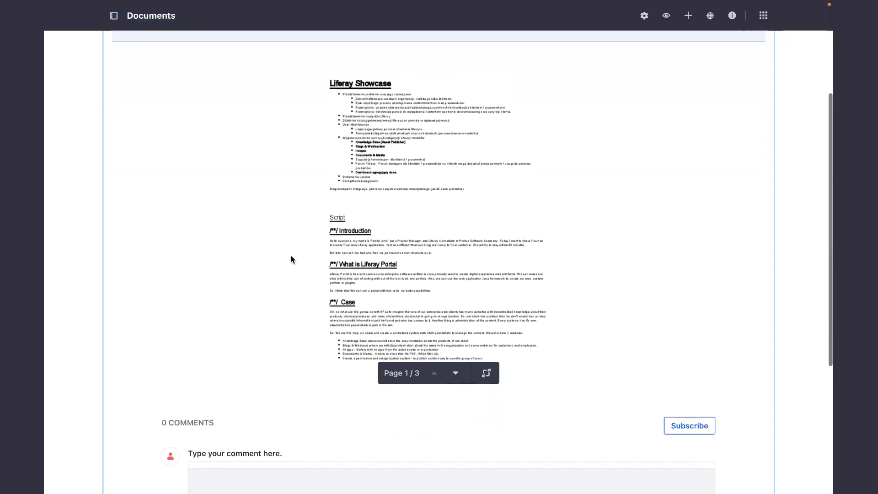
click(486, 397)
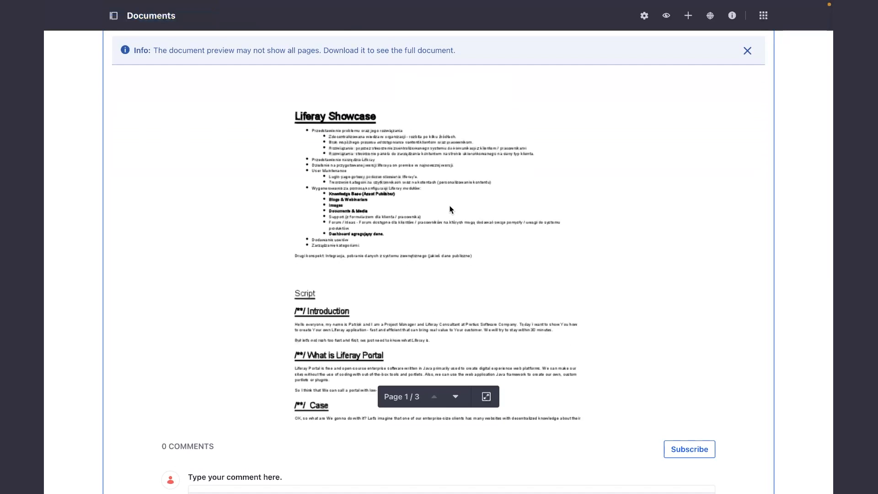
scroll(450, 210, up, 1)
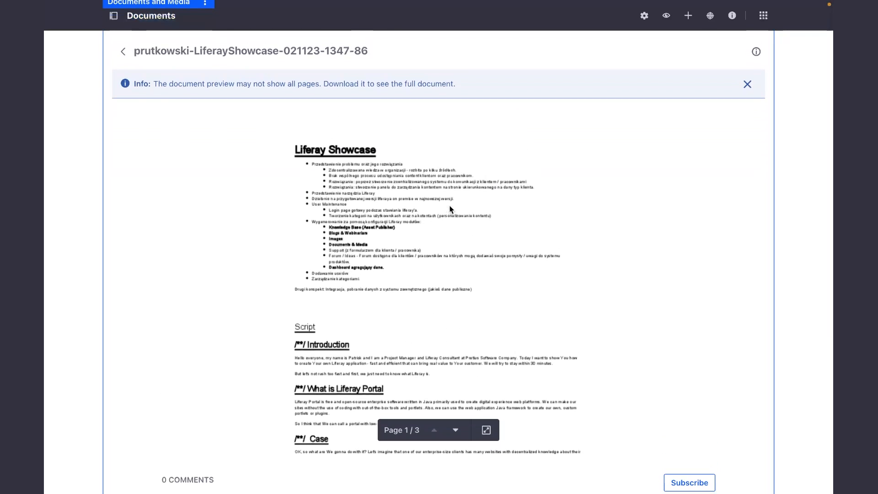
scroll(450, 210, down, 5)
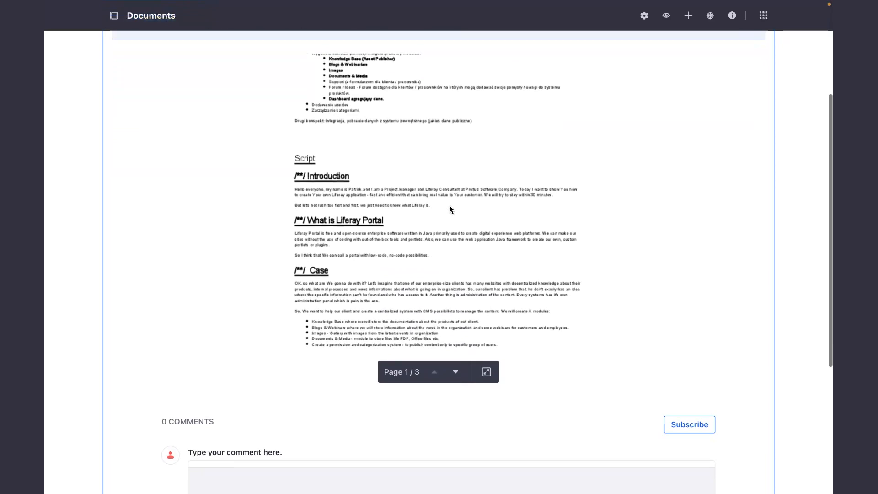
scroll(450, 209, up, 5)
click(123, 161)
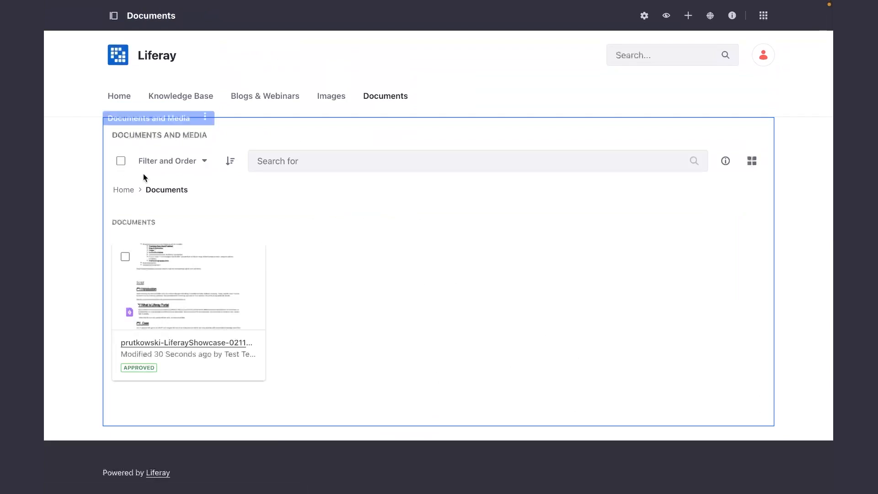
click(124, 191)
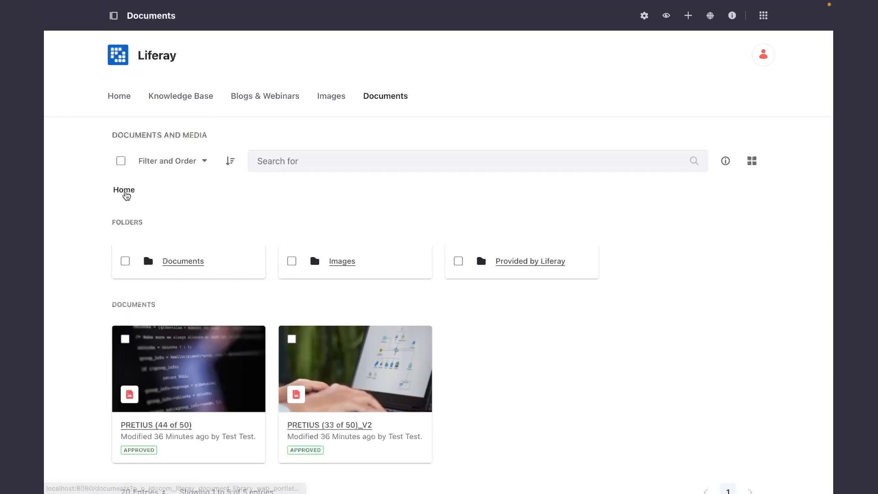
Open the Documents and Media widget's configuration and review its settings.
click(205, 113)
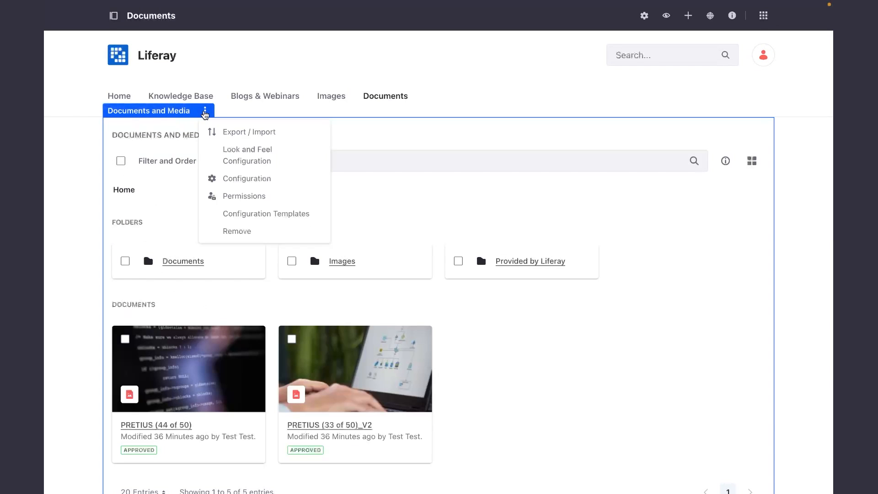
click(233, 177)
scroll(297, 277, down, 7)
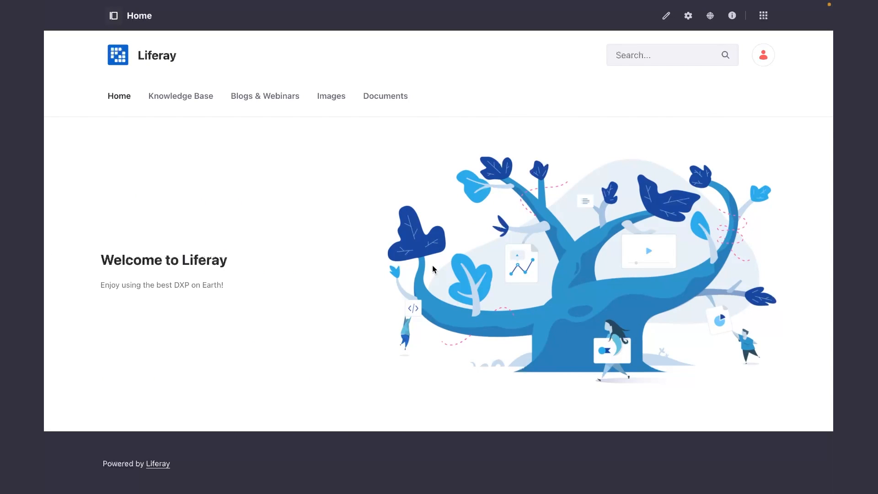
Add a new page named "Dashboard" from the site's menu display, using the Blank template.
mouse_move(190, 95)
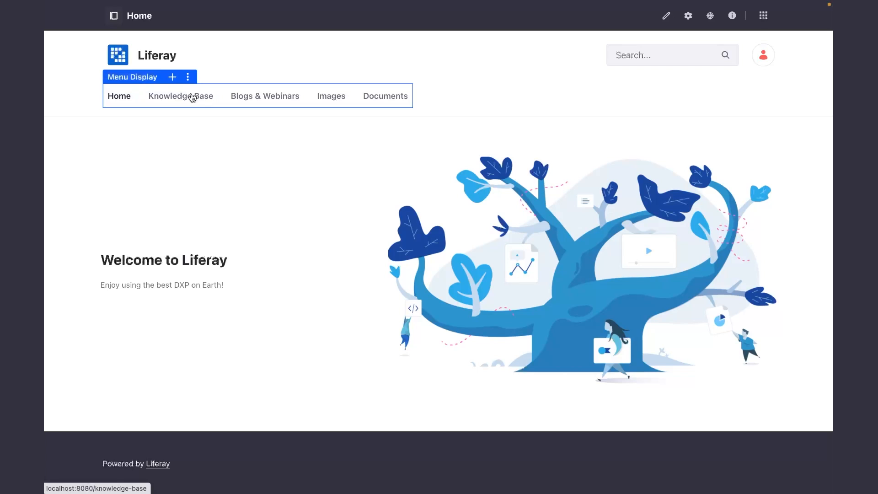
click(173, 77)
click(202, 91)
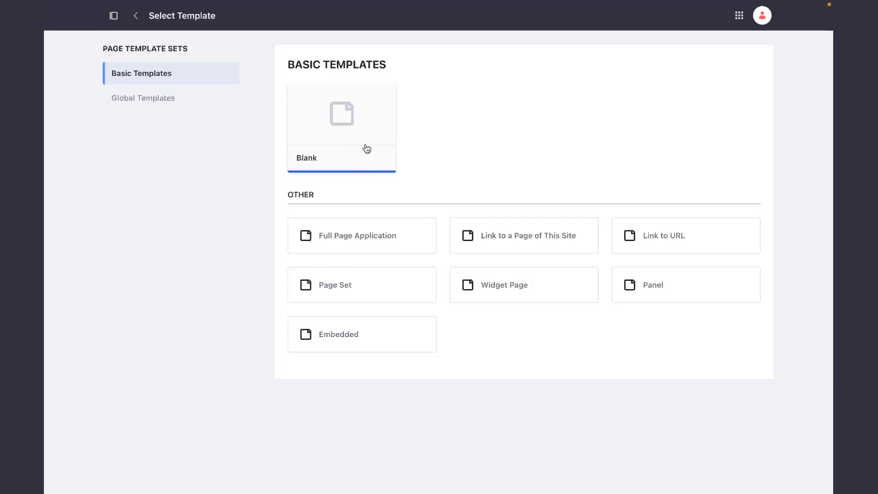
click(351, 137)
click(348, 108)
text(Dashboard)
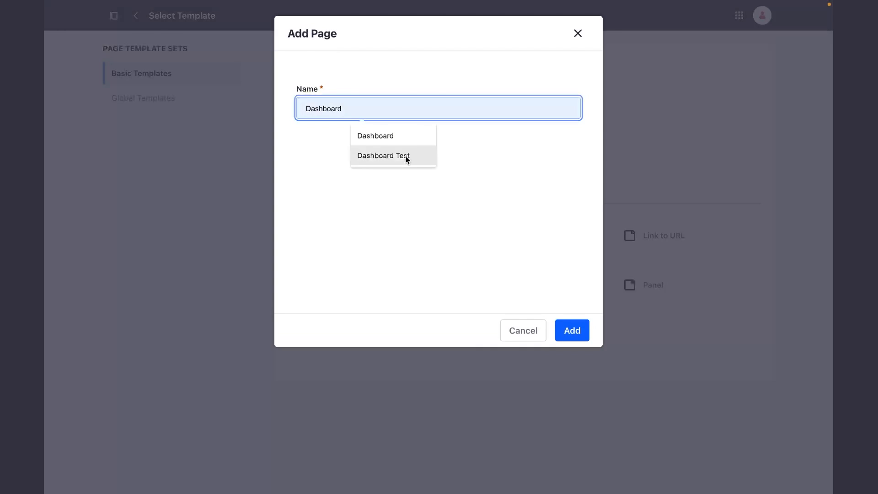
click(572, 331)
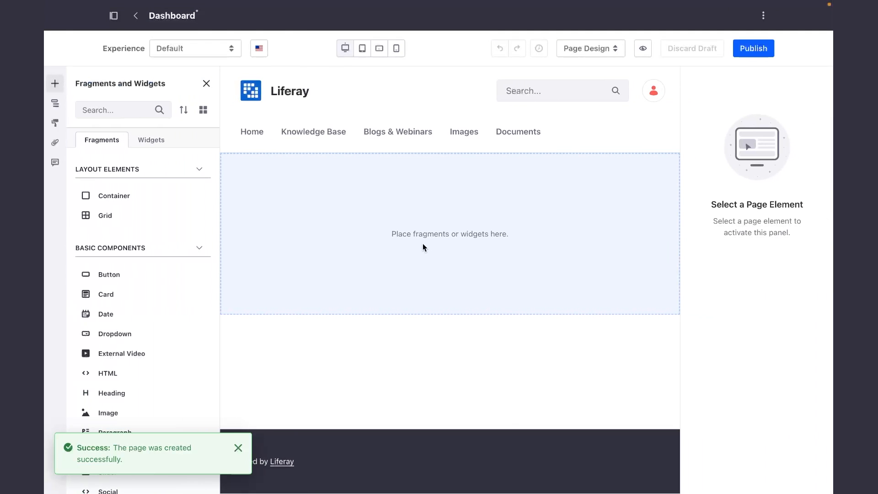
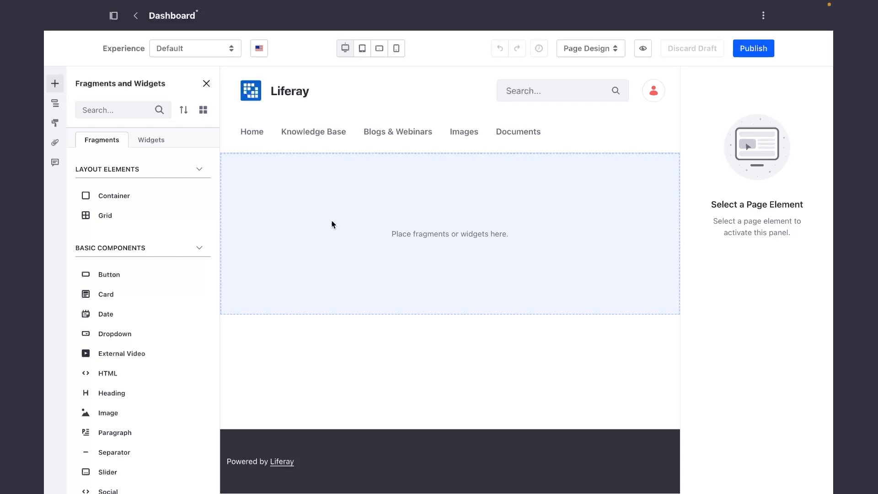
Add a Container and a Grid fragment to the Dashboard page and nest the Grid inside the Container.
click(55, 105)
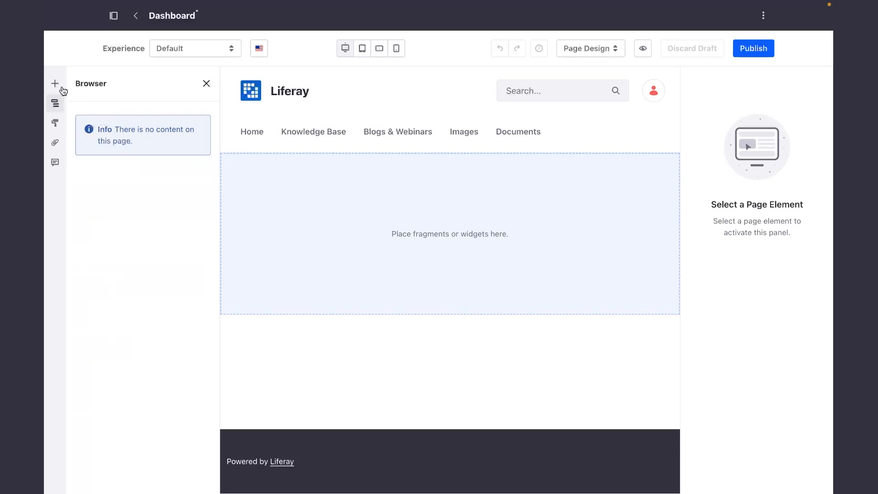
click(55, 84)
drag(94, 195, 415, 224)
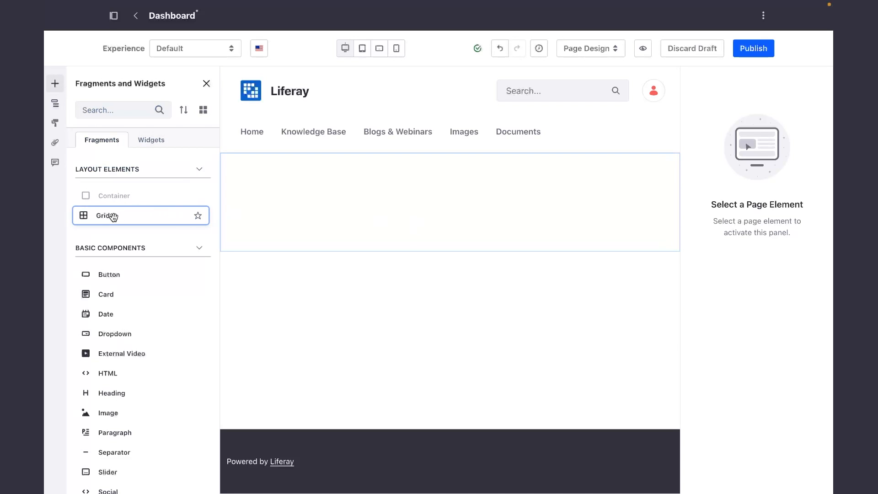
drag(113, 216, 357, 227)
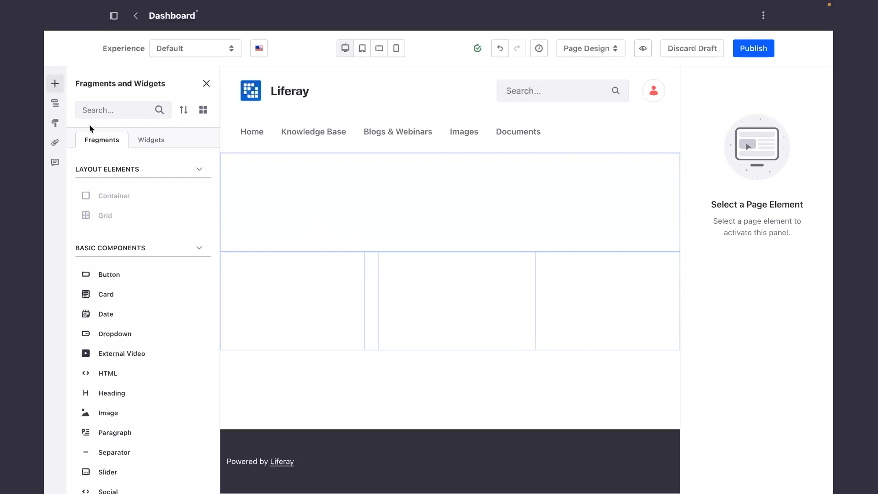
click(55, 104)
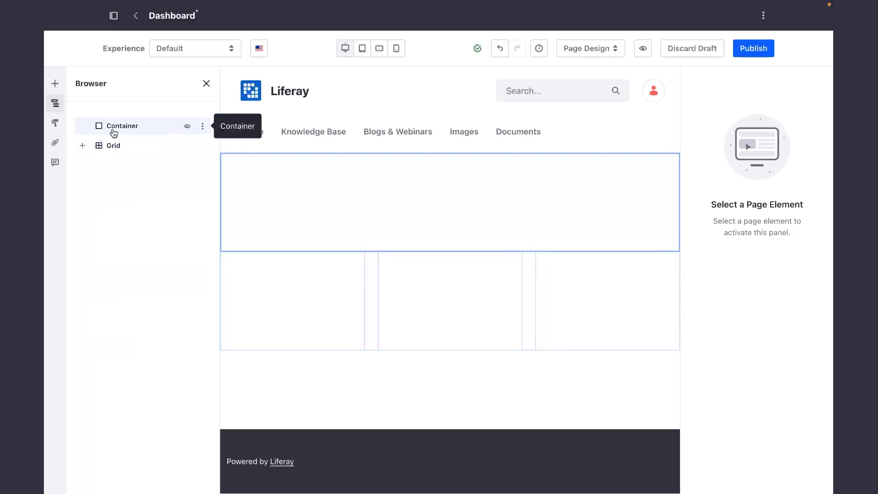
drag(104, 147, 114, 128)
click(84, 126)
Set the Grid to 4 modules and narrow the two outer modules to widen the two middle ones.
click(127, 146)
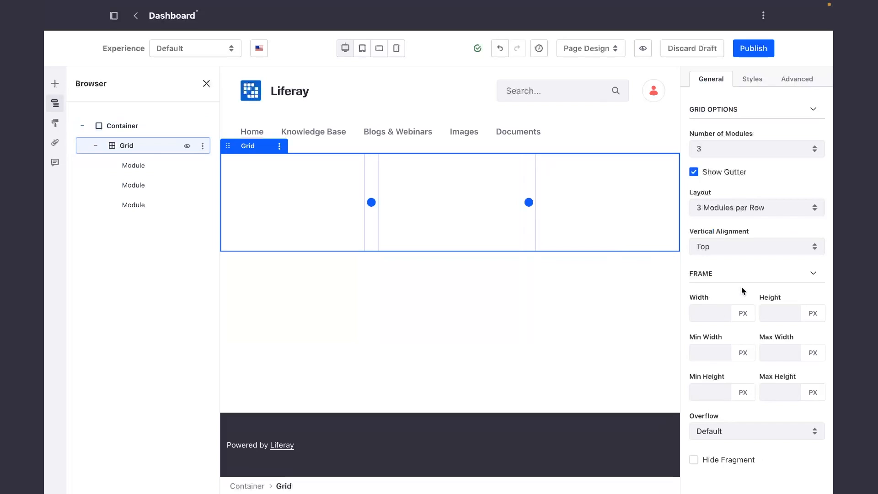
click(762, 151)
click(757, 158)
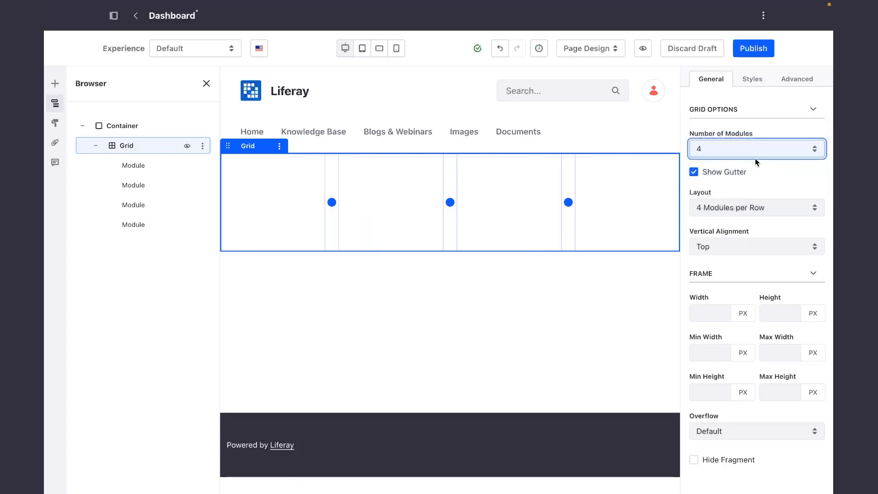
drag(570, 202, 646, 203)
drag(332, 202, 253, 202)
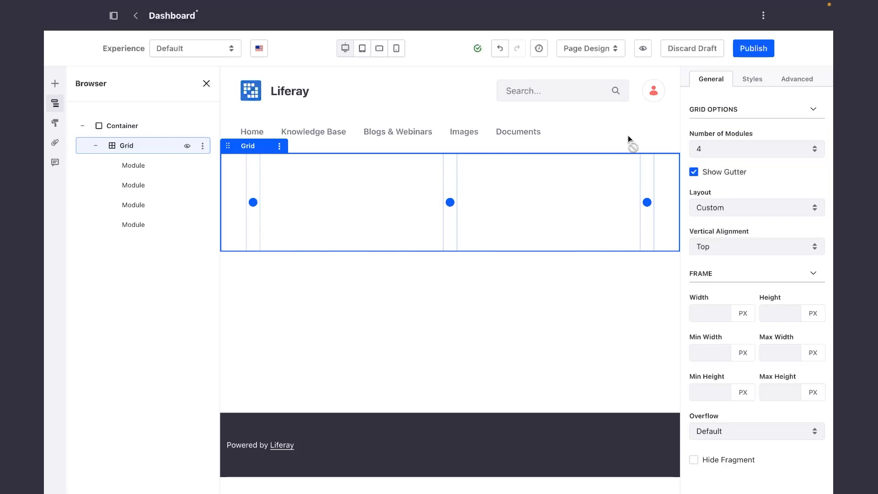
Find the Most Viewed Assets widget and place it in the grid's second module.
click(55, 83)
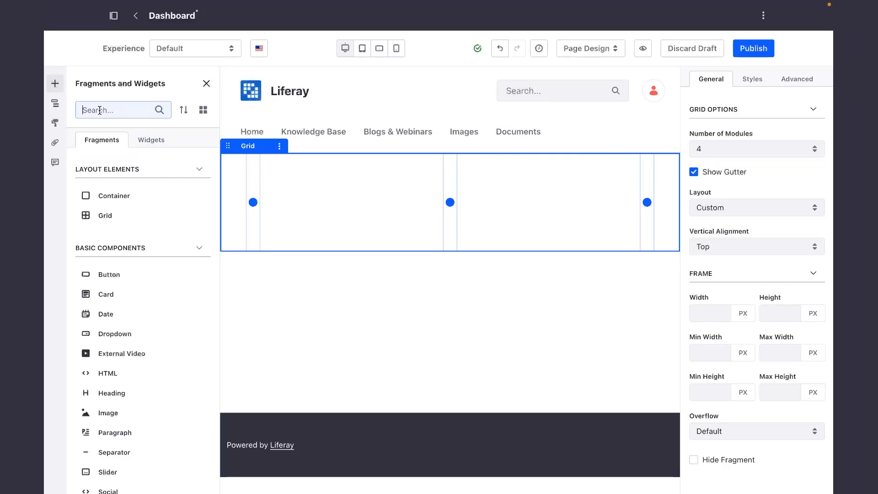
text(Asse)
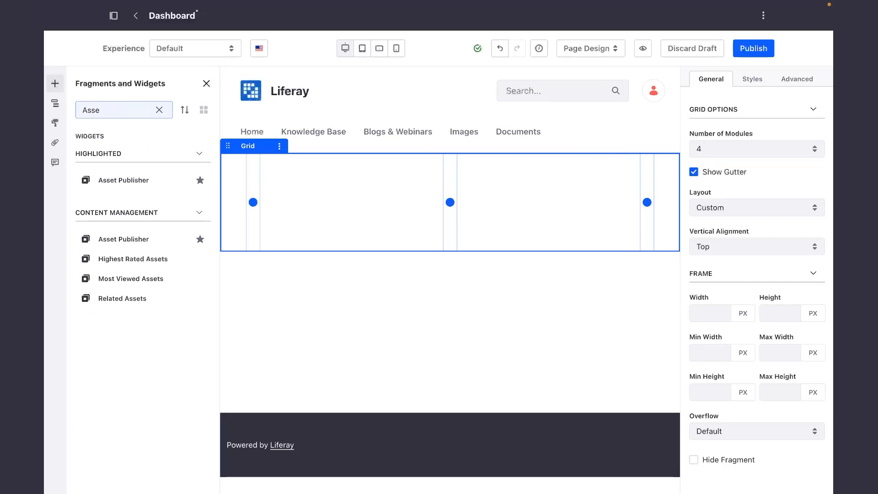
drag(125, 277, 335, 209)
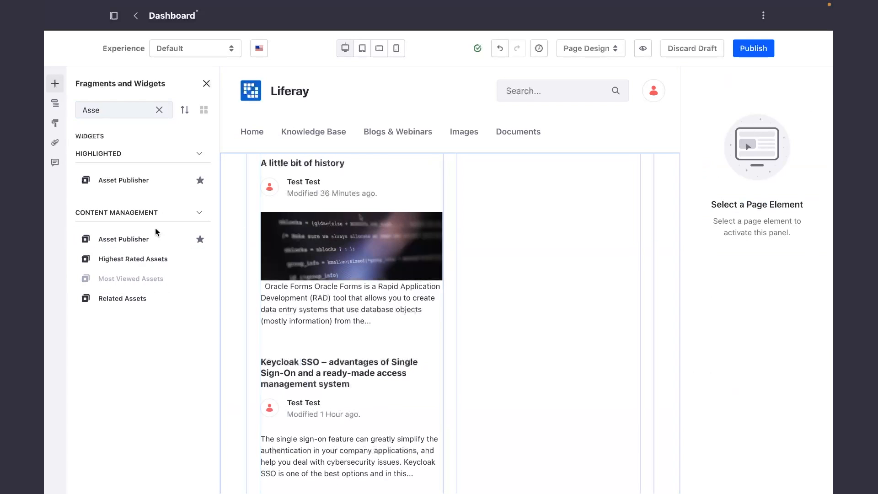
Configure Most Viewed Assets with the asset type Knowledge Base Article, save, and close the configuration.
mouse_move(378, 204)
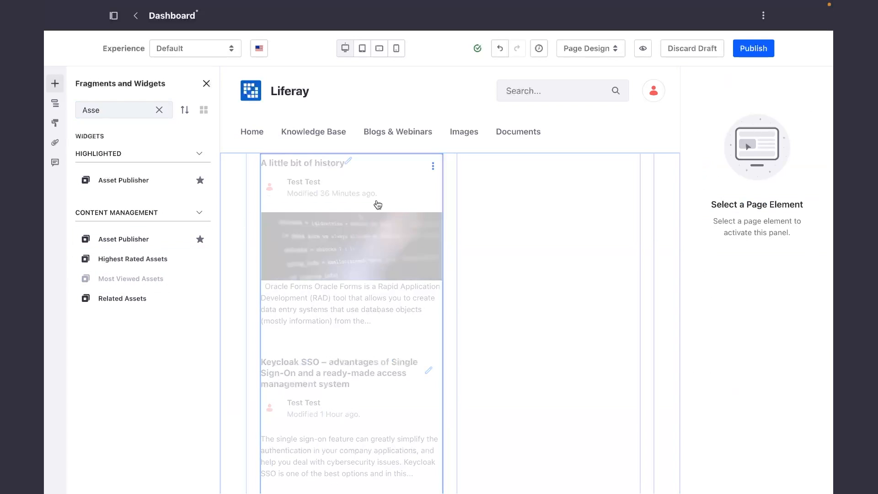
click(433, 168)
click(465, 205)
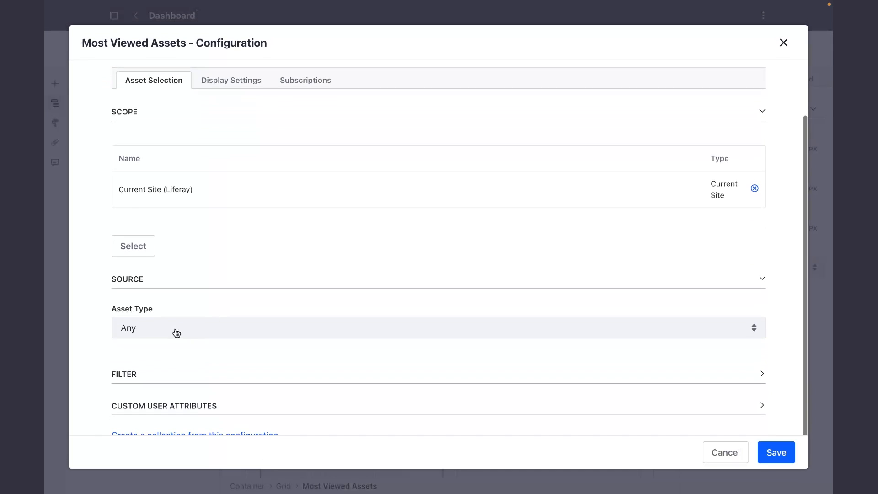
click(175, 330)
click(179, 398)
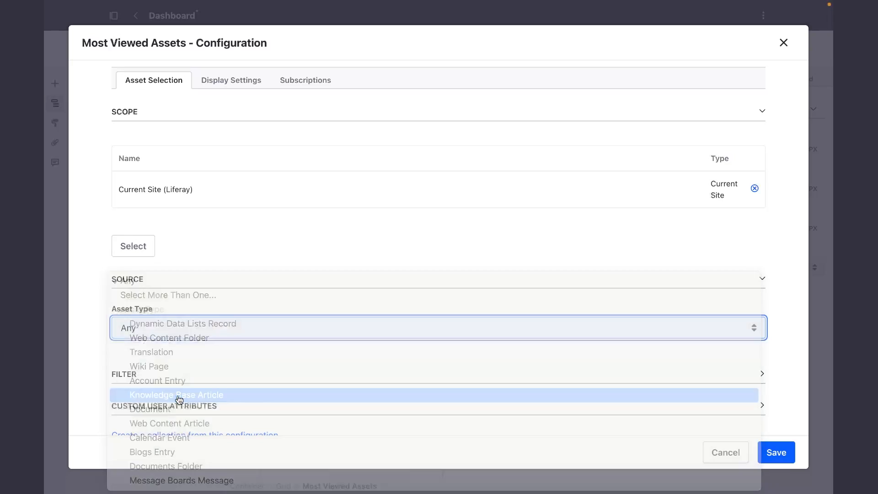
click(776, 453)
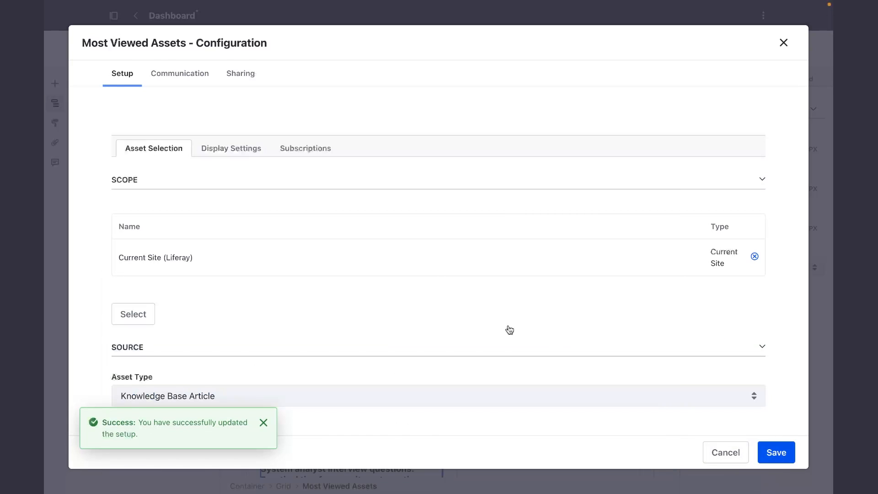
click(784, 43)
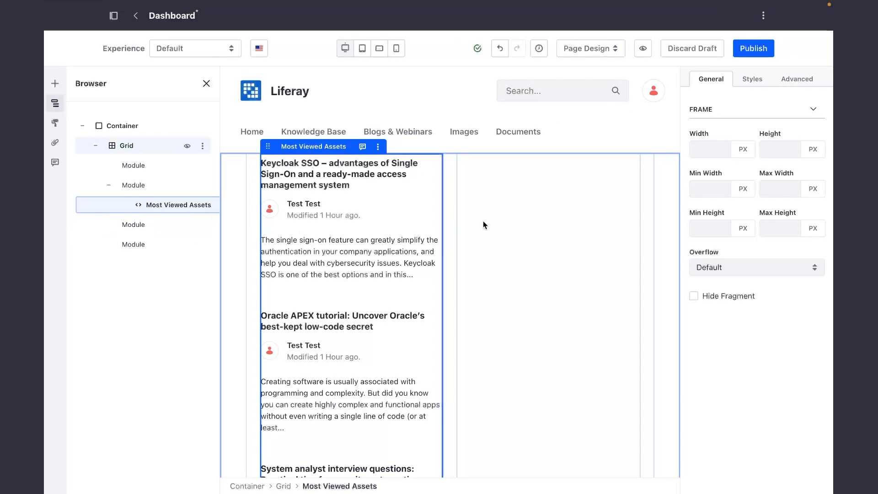
Find the Highest Rated Assets widget and place it in the grid's third module.
click(55, 83)
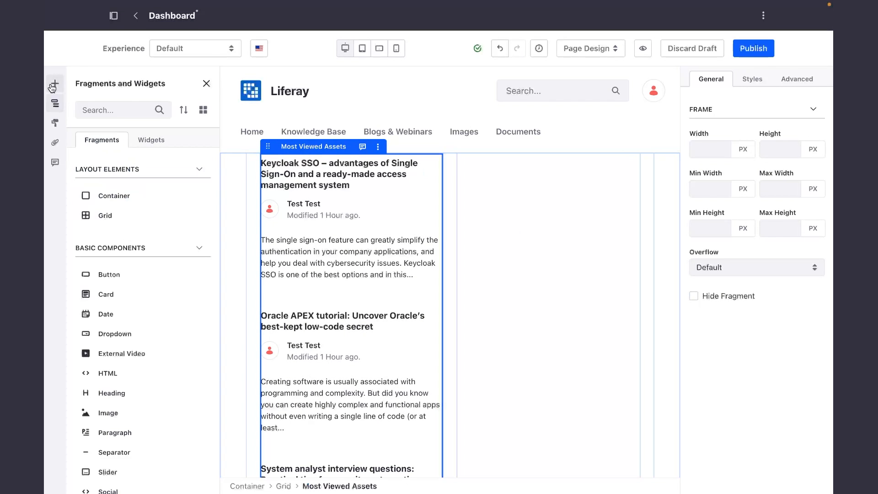
click(127, 107)
text(High)
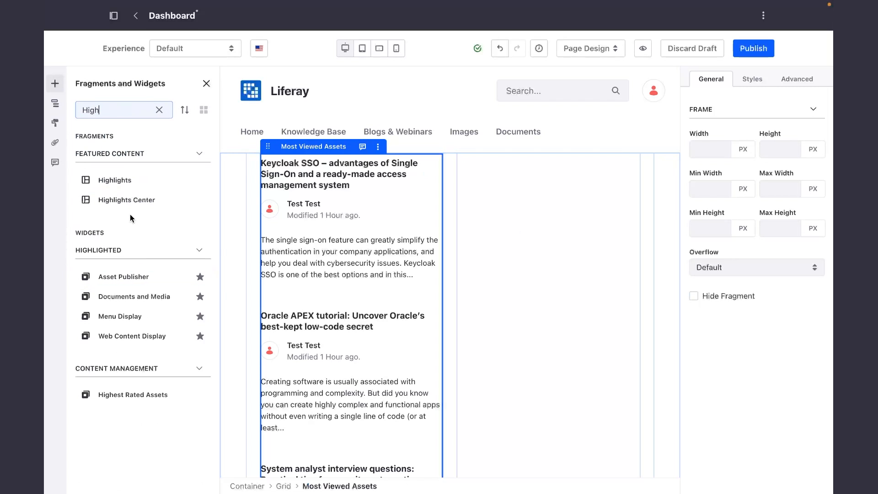
text(es)
drag(119, 180, 528, 239)
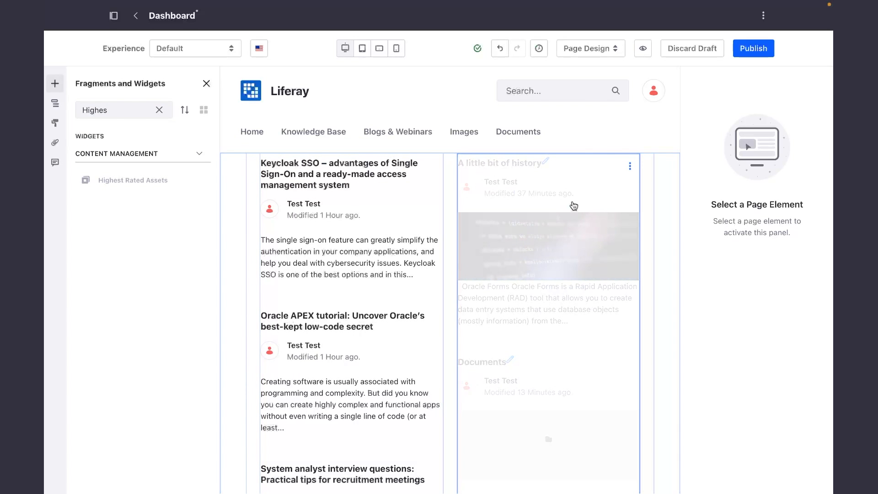
Configure Highest Rated Assets with the asset type Blogs Entry, save, and close the configuration.
click(630, 167)
click(644, 204)
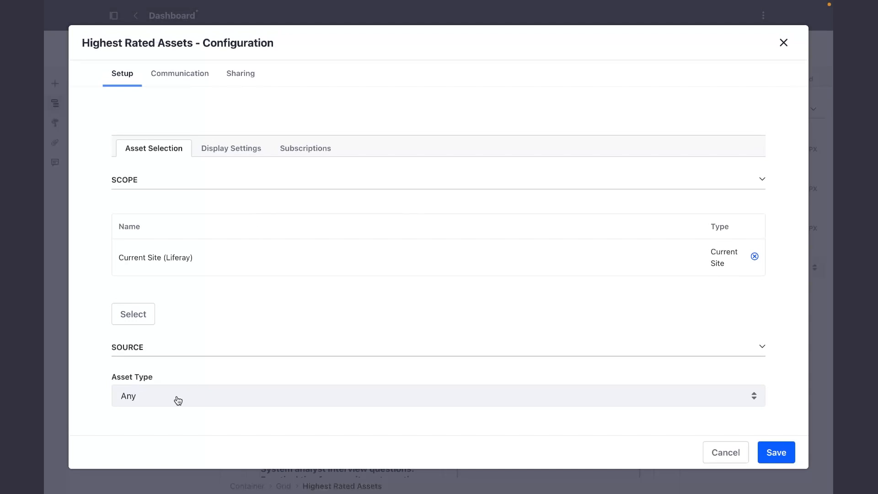
scroll(174, 398, down, 1)
click(154, 351)
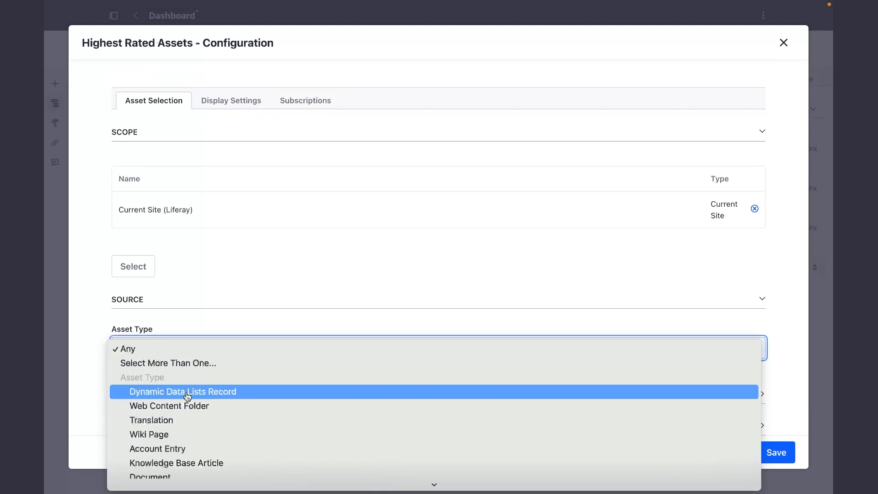
click(175, 451)
click(768, 450)
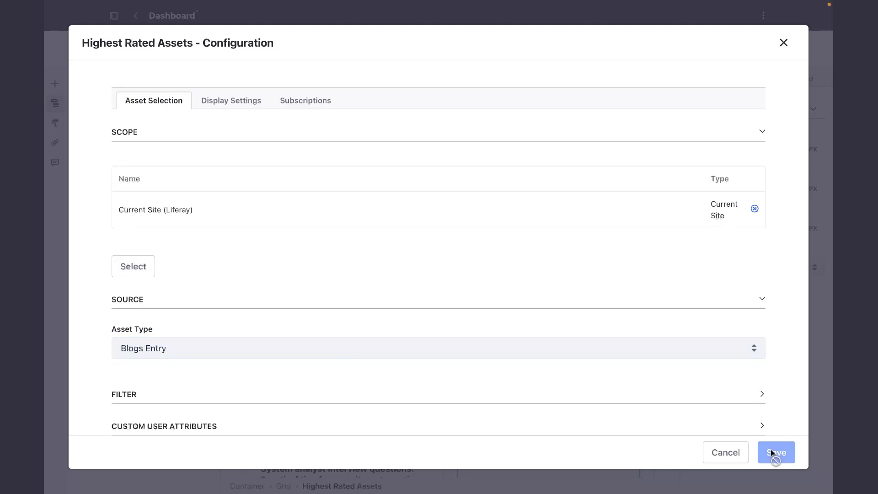
click(783, 43)
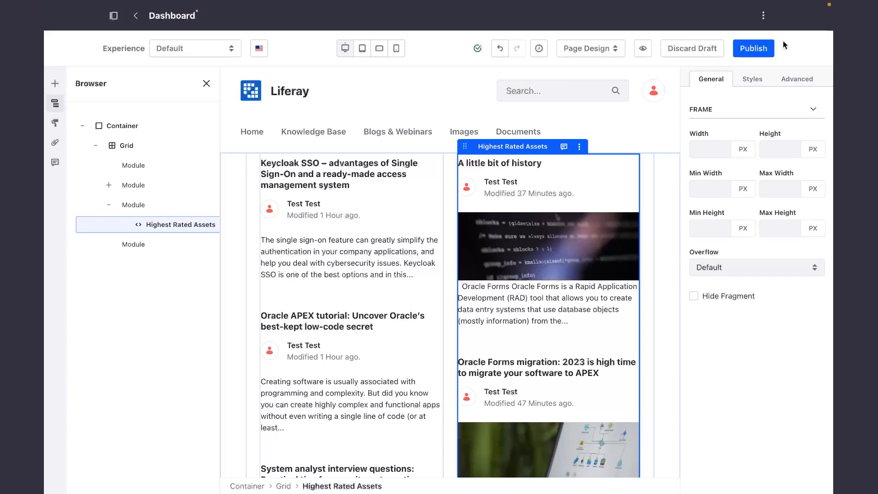
Find the Media Gallery widget and place it below Highest Rated Assets in the third module.
scroll(559, 303, down, 5)
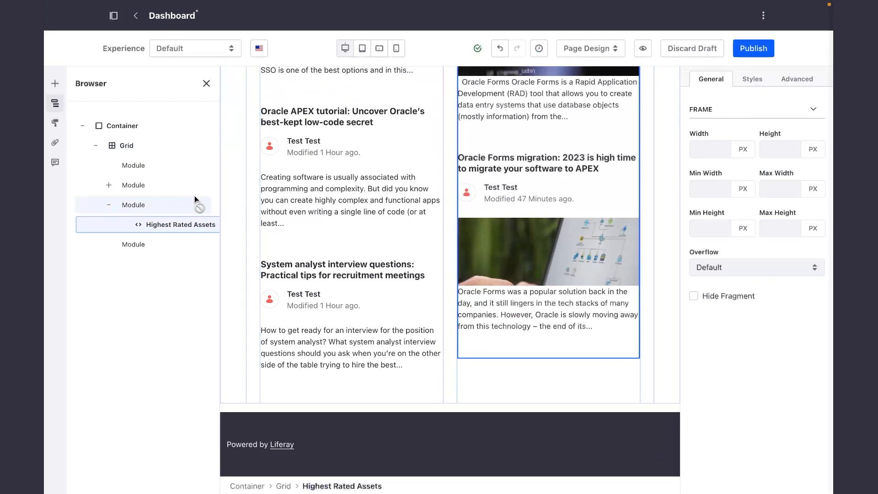
click(55, 83)
click(117, 110)
text(Im)
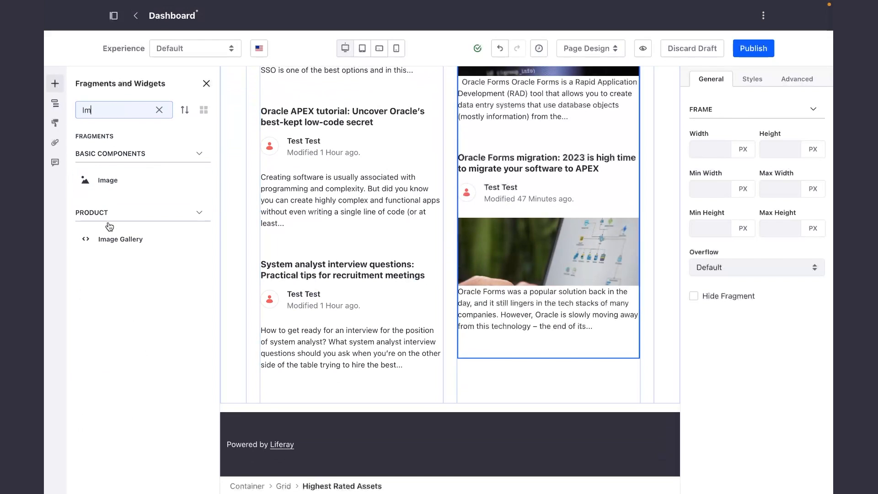
key(BackSpace)
key(BackSpace)
text(med)
drag(120, 259, 535, 392)
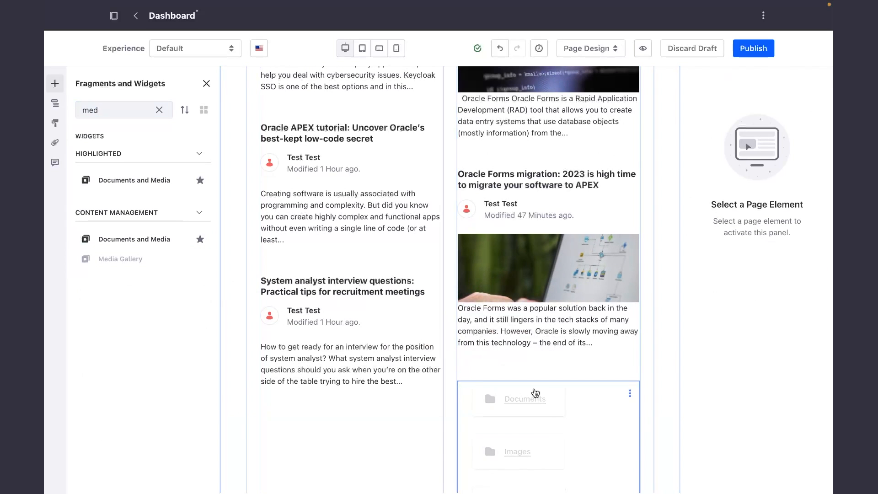
Open the Media Gallery's configuration and set its display template to Carousel.
scroll(534, 392, down, 2)
click(630, 305)
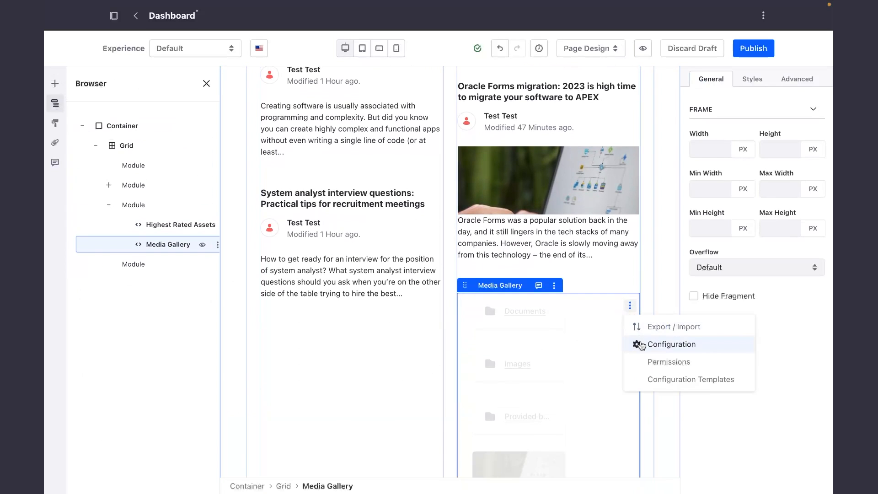
click(638, 344)
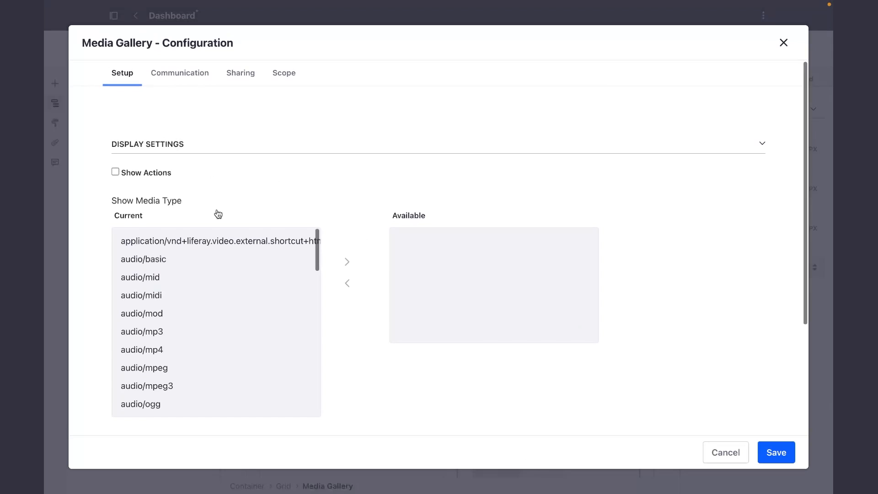
scroll(218, 214, down, 3)
scroll(221, 324, down, 1)
click(155, 305)
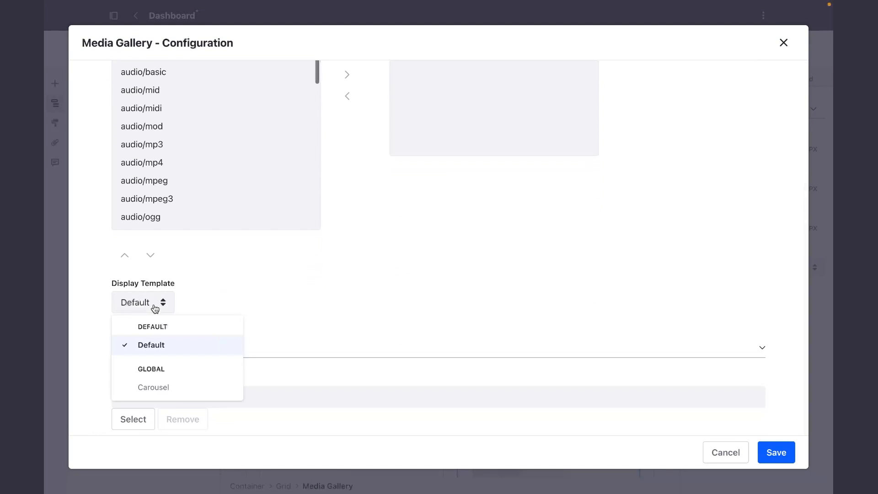
click(164, 396)
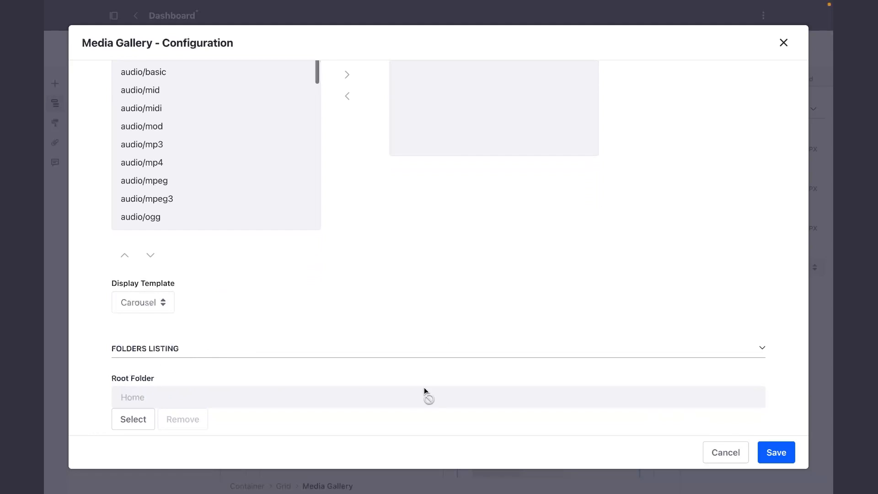
Select Images as the Media Gallery's root folder, save the setup, and leave the configuration.
click(140, 420)
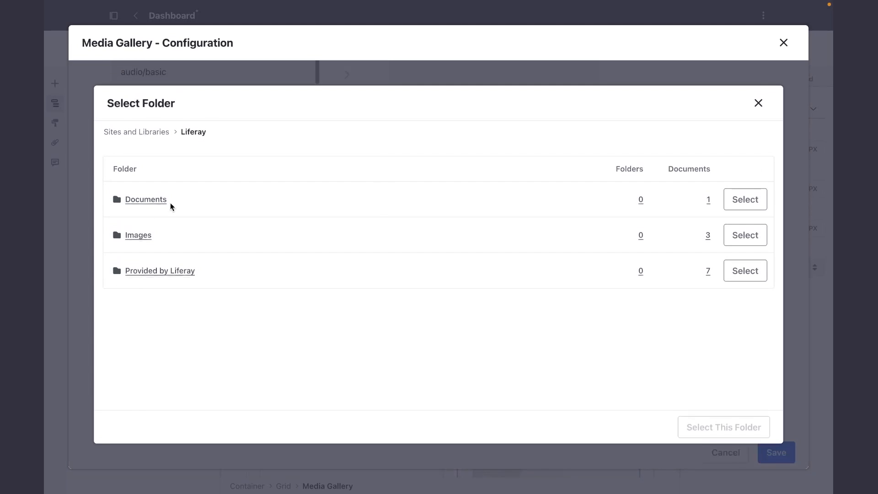
click(735, 239)
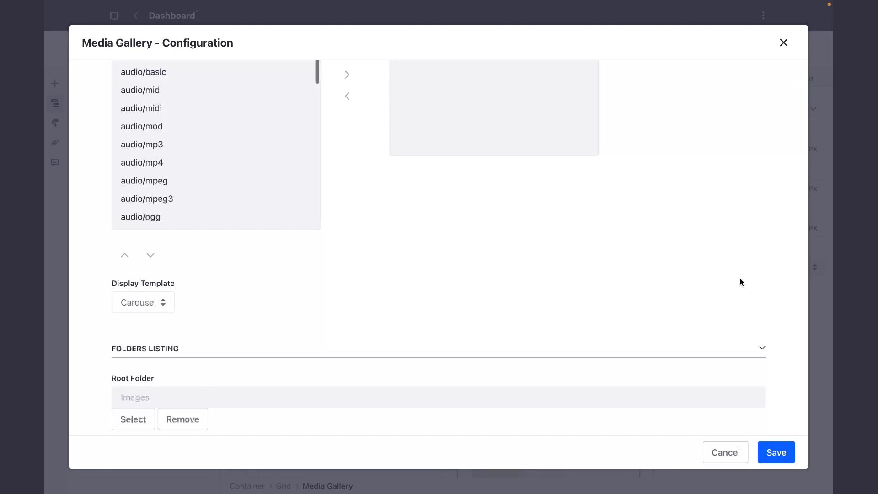
click(768, 449)
click(716, 453)
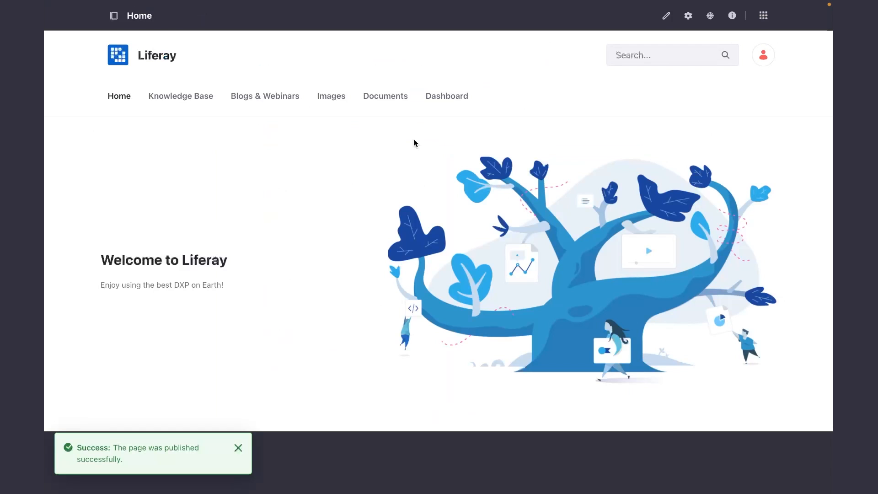
Open the published Dashboard page and look through its article, blog and gallery content.
click(447, 96)
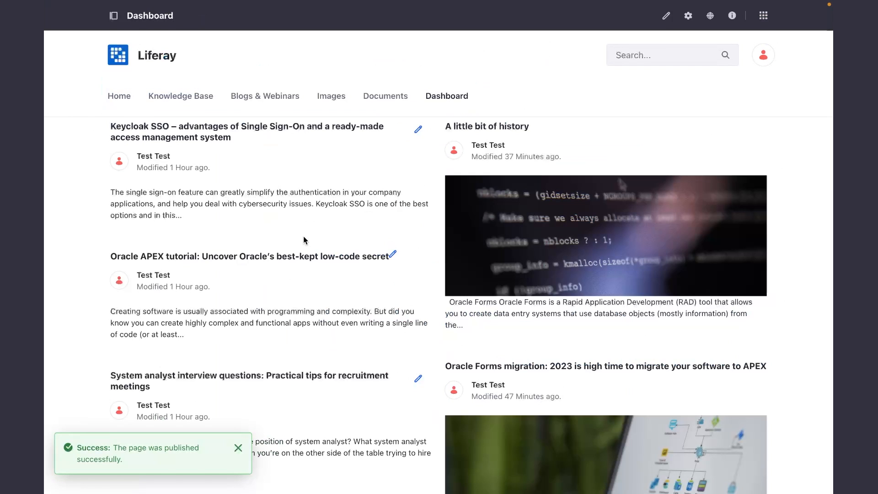
scroll(303, 240, down, 3)
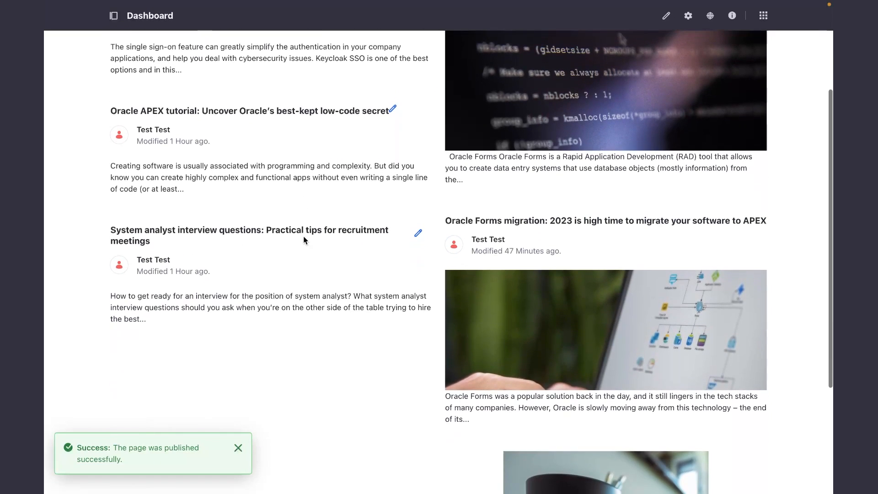
scroll(303, 236, up, 3)
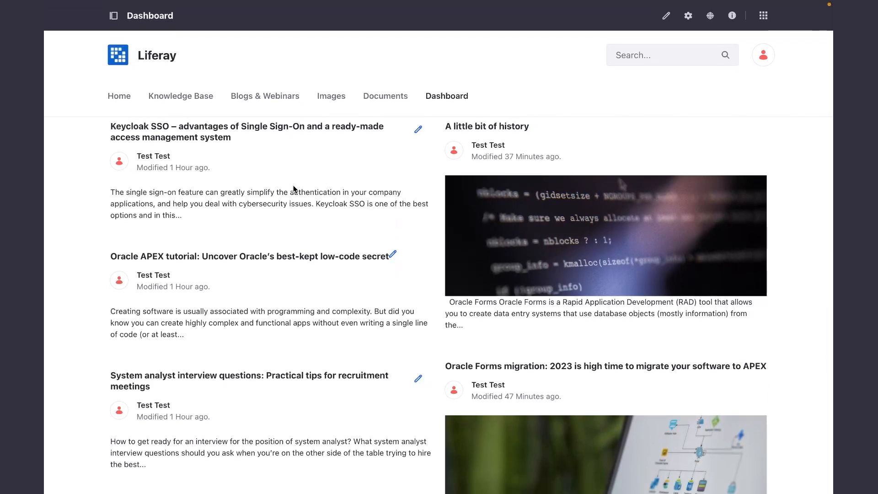
Open the Dashboard page for editing, find the Heading fragment and place it above the Most Viewed Assets articles in the second module.
scroll(594, 342, down, 7)
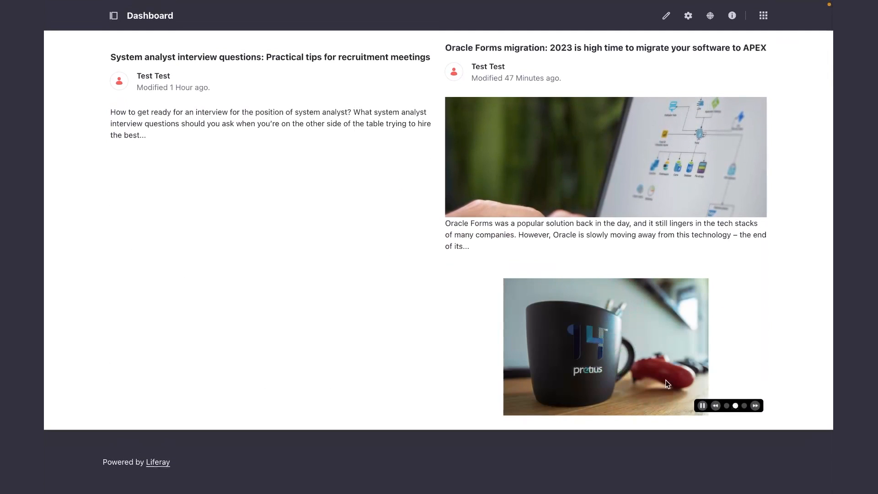
scroll(240, 161, up, 7)
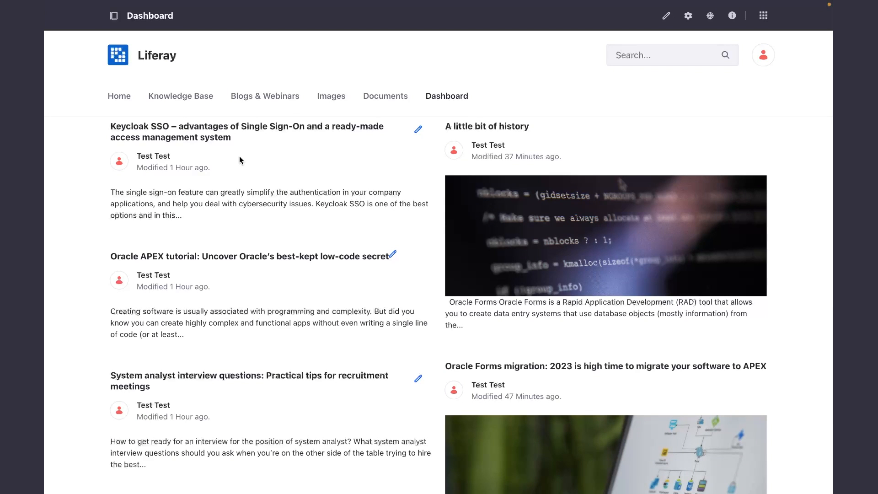
click(666, 17)
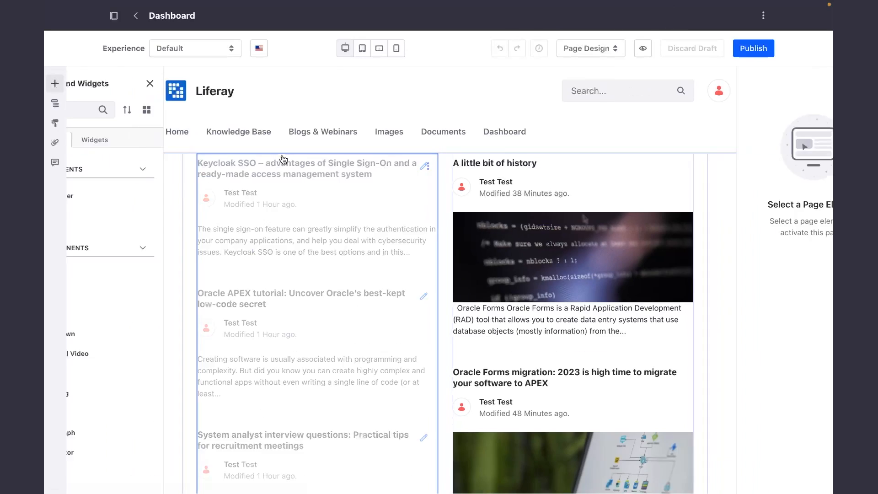
click(107, 106)
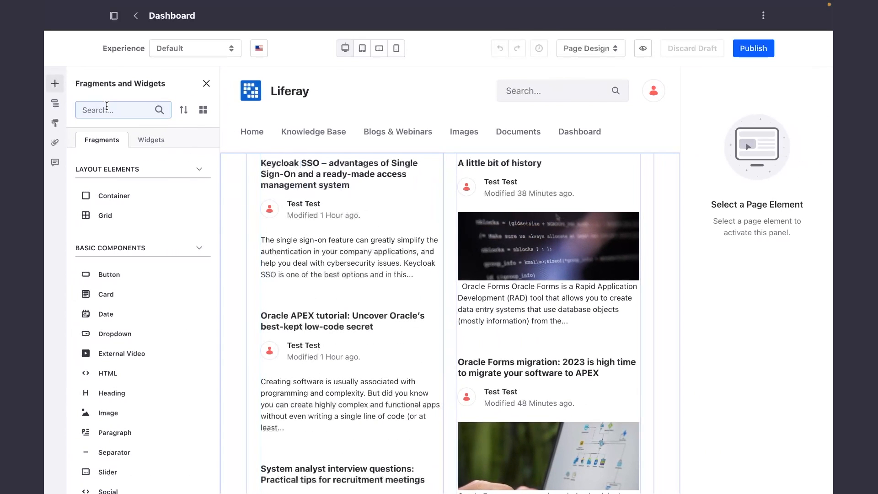
text(Head)
drag(114, 180, 326, 174)
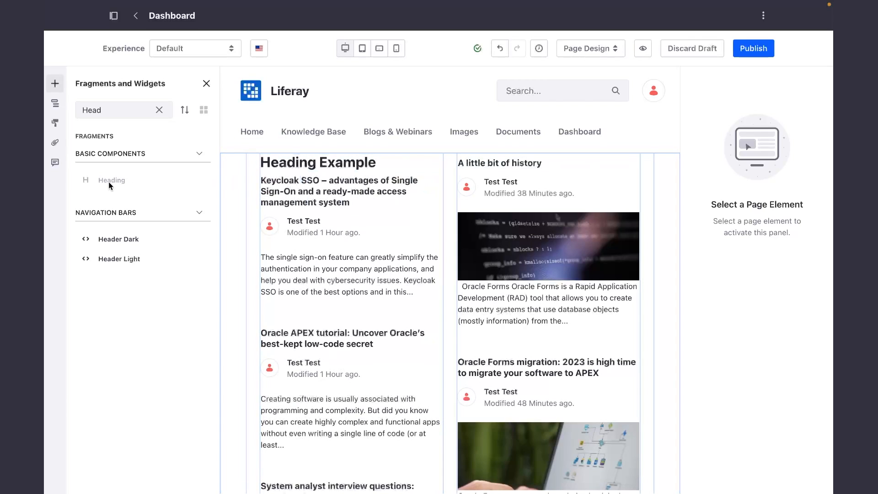
Set the text of the heading above the Most Viewed Assets widget to "Knowledge Base Articles".
click(334, 162)
double_click(334, 160)
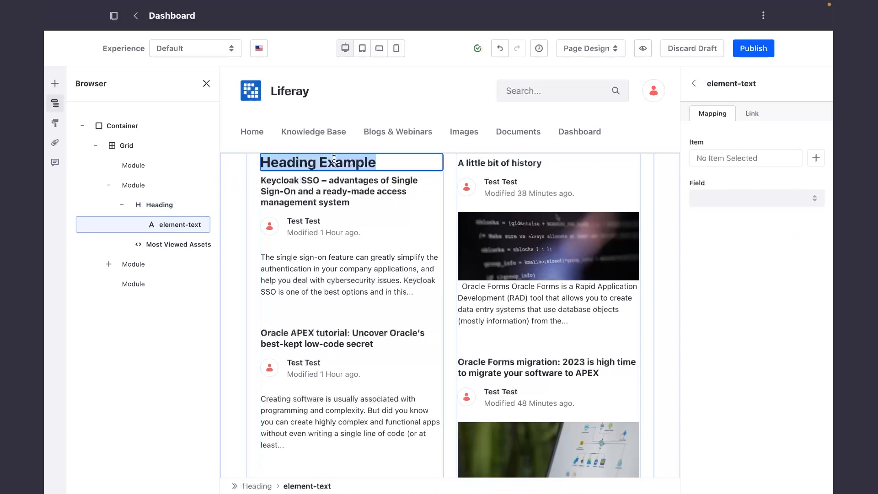
text(Knowledge)
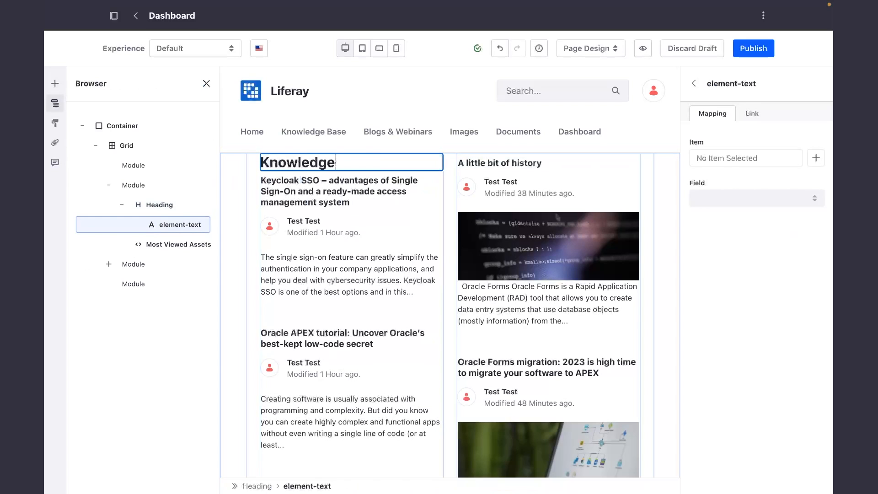
text( Base Articles)
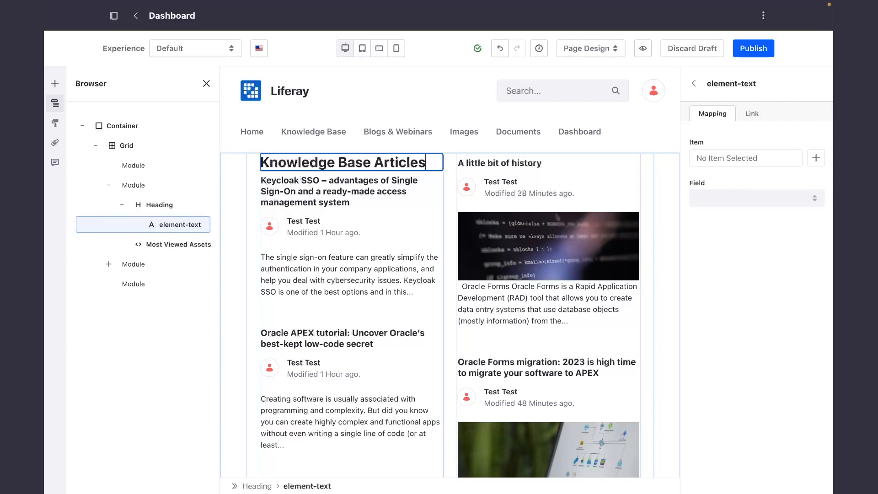
click(129, 351)
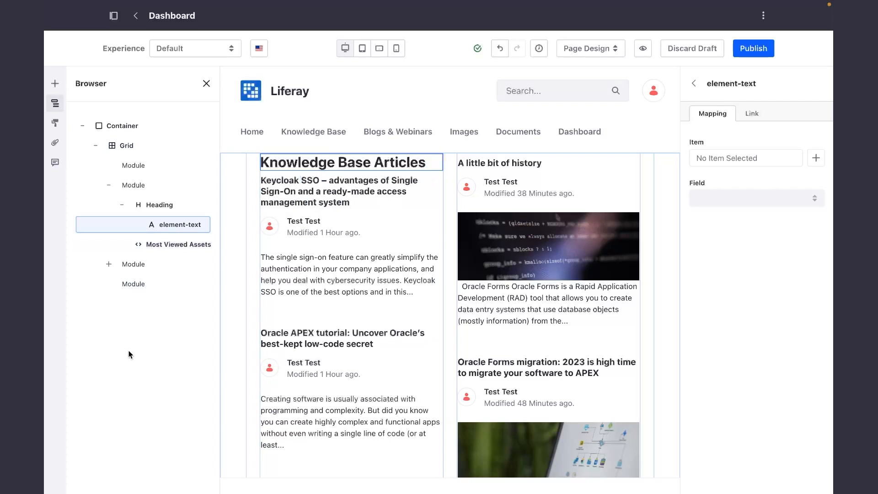
Place another Heading fragment above the Highest Rated Assets widget in the third module and set its text to "Blogs".
click(55, 84)
click(112, 110)
text(Head)
drag(114, 180, 524, 165)
click(519, 163)
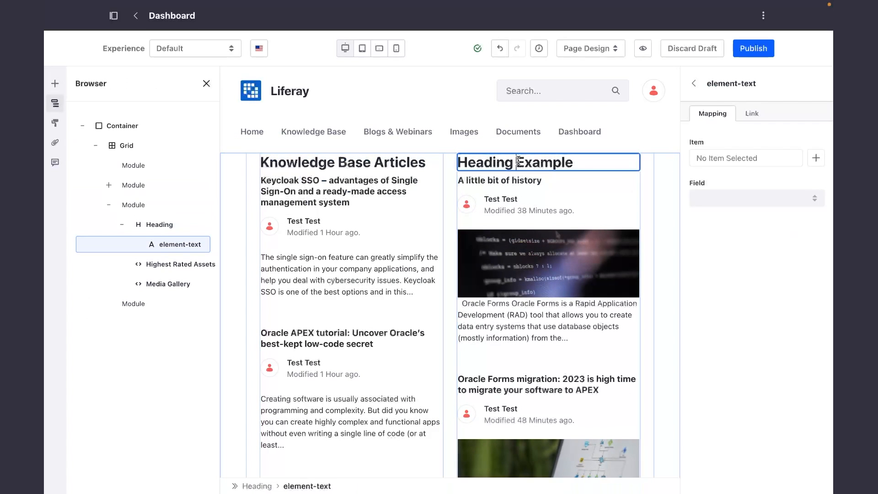
triple_click(508, 163)
text(Blogs)
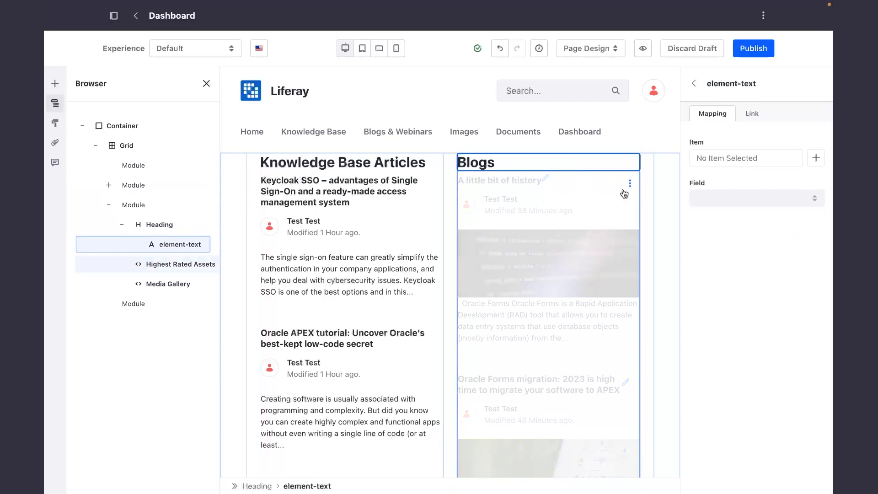
click(649, 209)
Find the Heading fragment again and place it between Highest Rated Assets and the Media Gallery in the third module.
scroll(545, 241, down, 7)
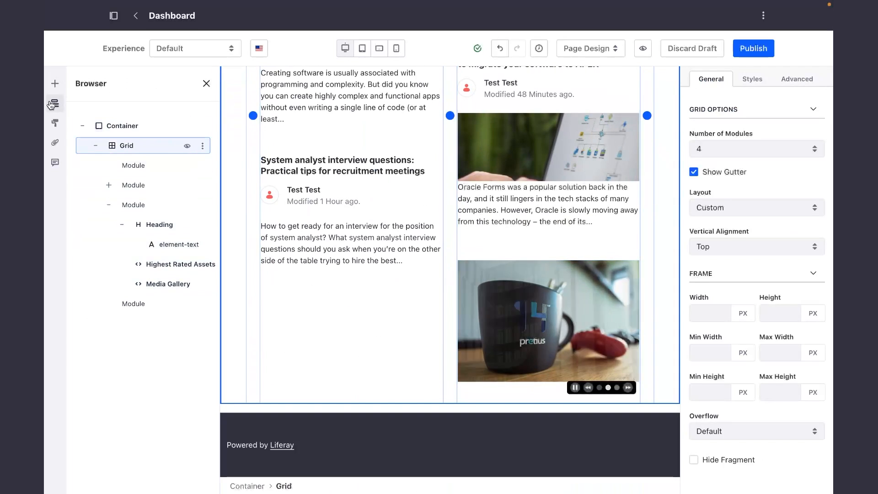
click(55, 83)
click(121, 110)
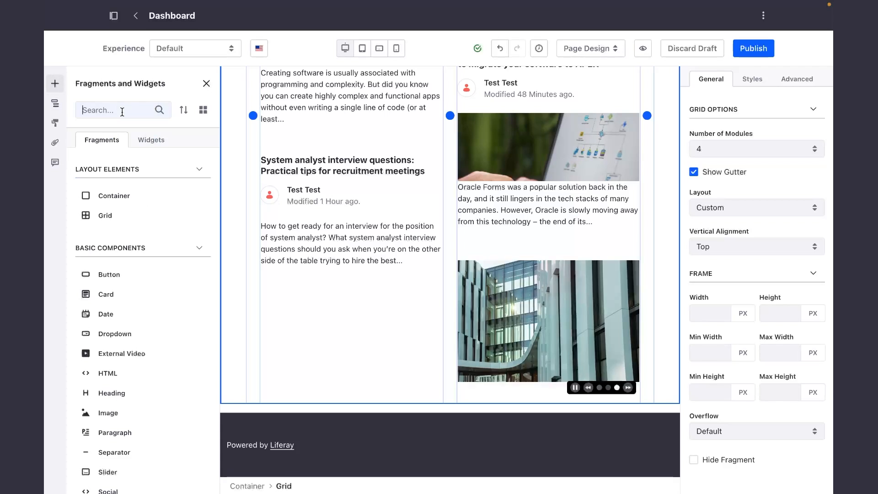
text(Head)
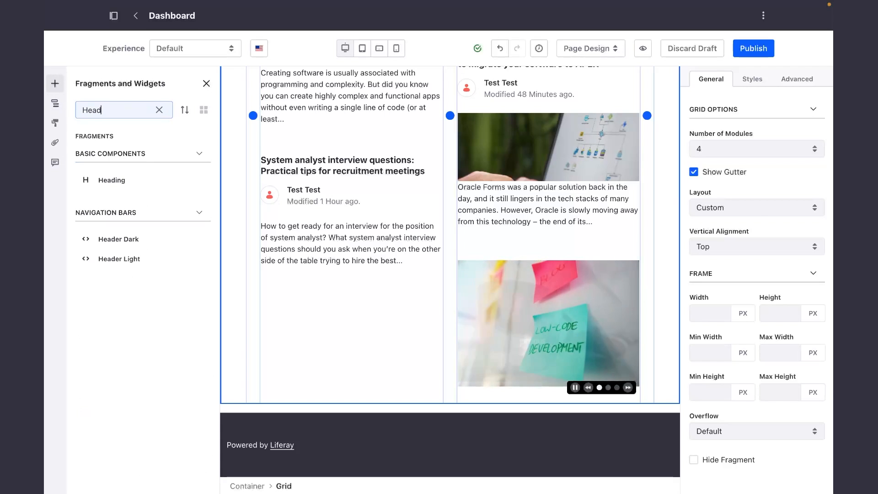
drag(114, 179, 514, 270)
Set the text of the heading above the Media Gallery to "Images" and publish the Dashboard page.
double_click(500, 288)
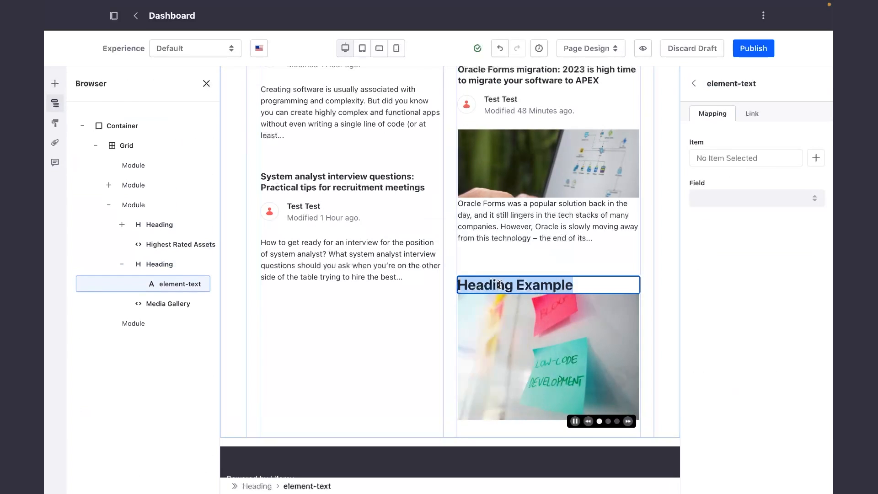
text(M)
key(BackSpace)
text(Images)
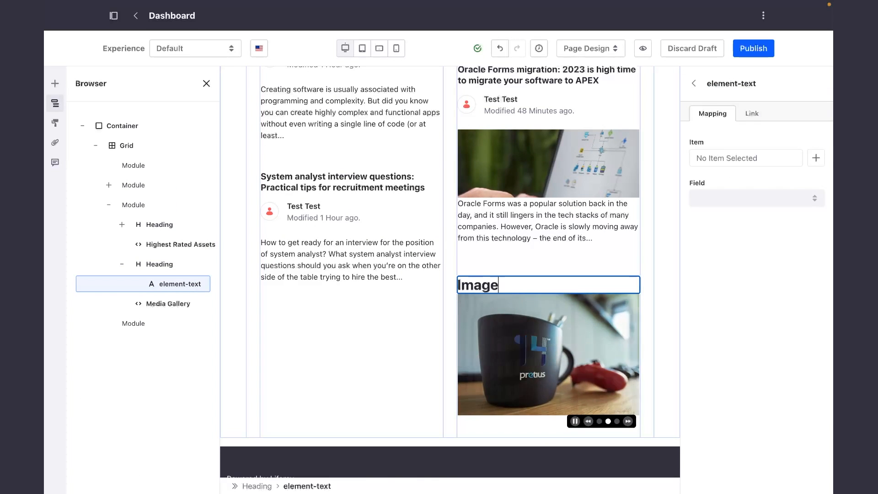
click(754, 48)
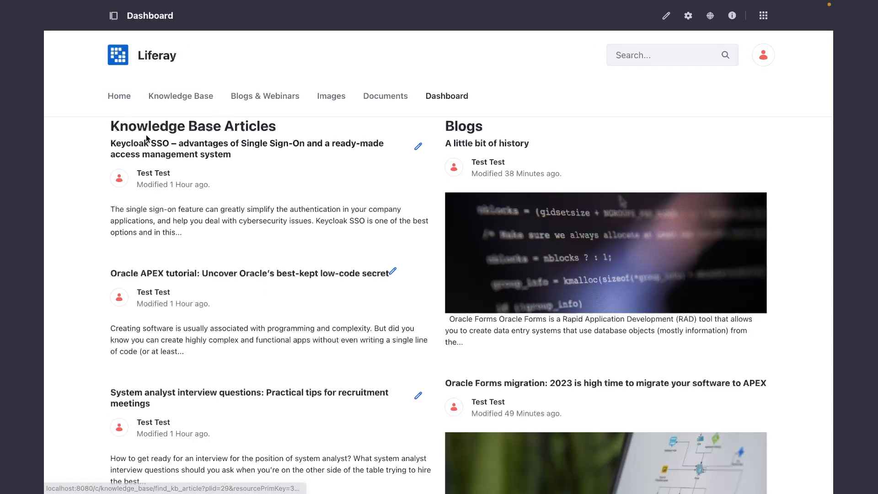
Reopen the Dashboard page for editing and place a Separator fragment directly below the Knowledge Base Articles heading.
click(666, 16)
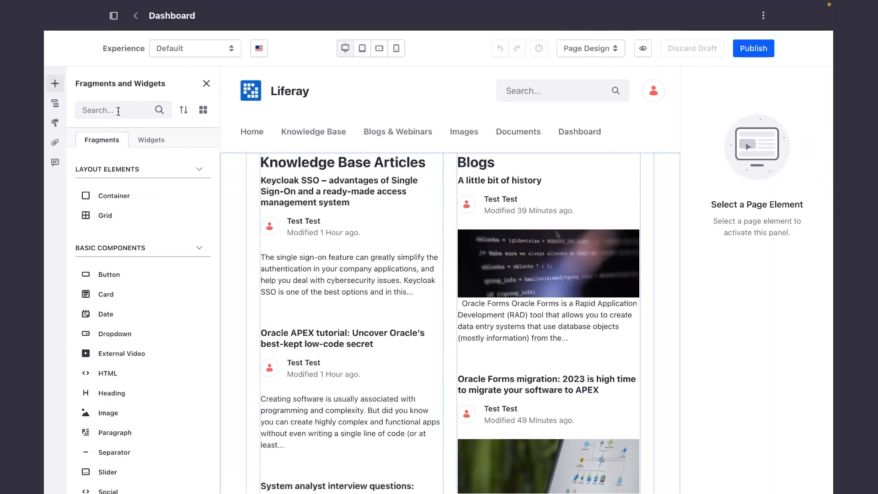
click(118, 112)
text(Sepa)
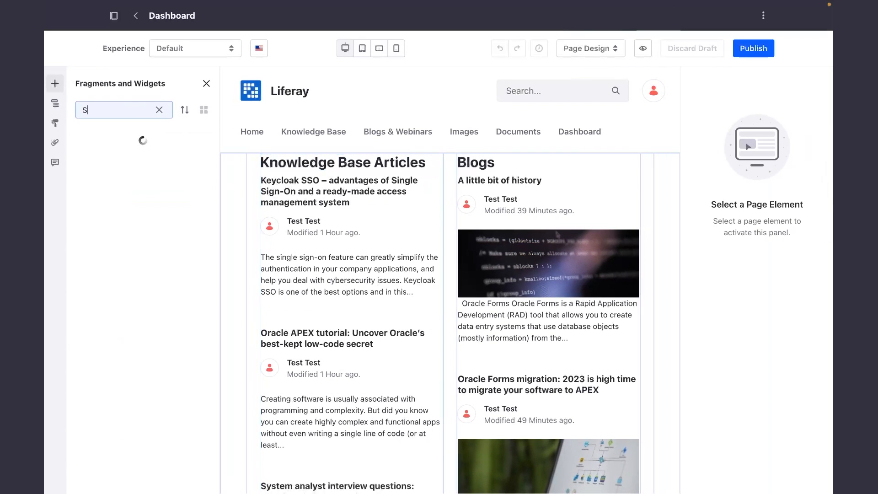
drag(158, 188, 315, 179)
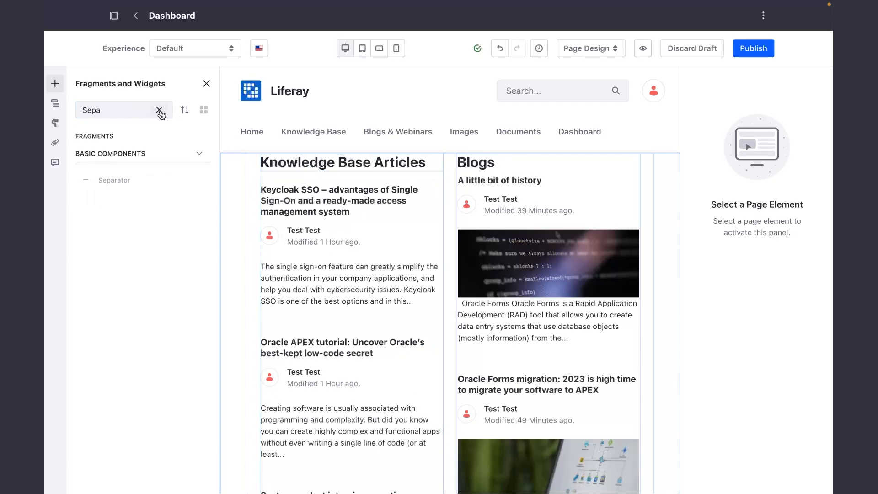
Search the fragments for the Separator again and place one directly below the Blogs heading.
click(55, 86)
click(55, 86)
double_click(121, 108)
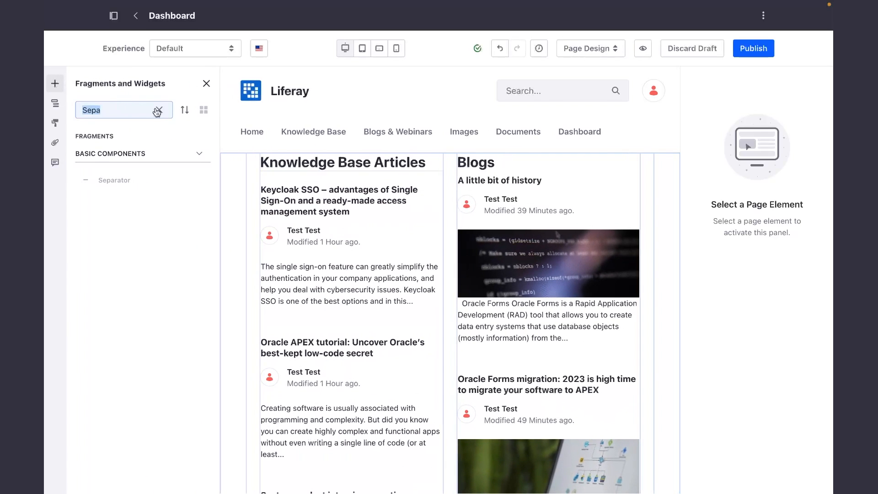
click(158, 110)
click(96, 109)
text(se)
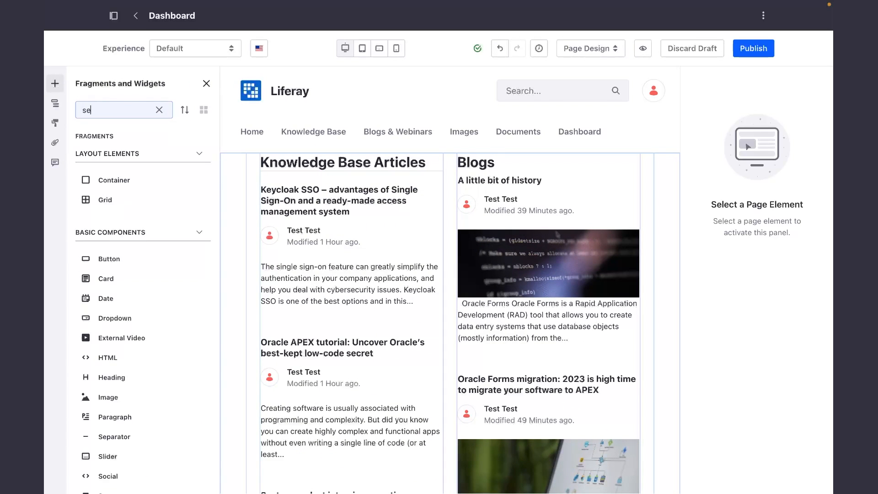
drag(114, 180, 531, 184)
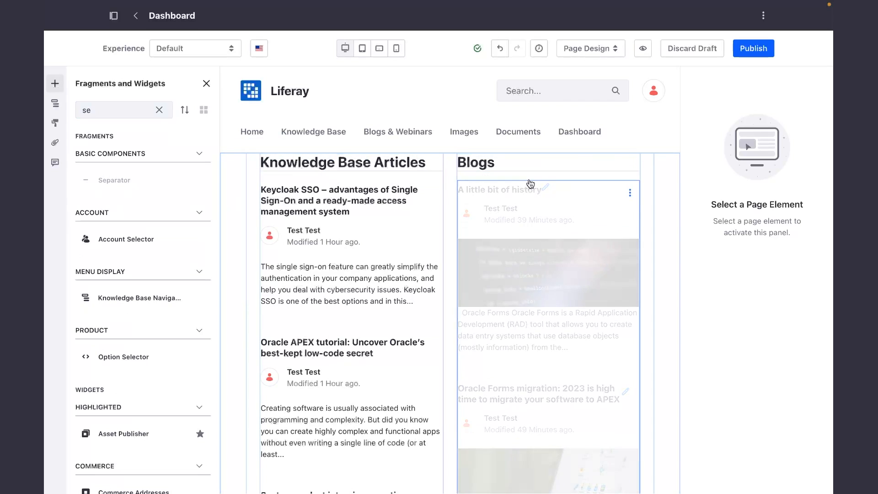
Place a Separator fragment between the Images heading and the Media Gallery, and publish the Dashboard page.
scroll(496, 246, down, 7)
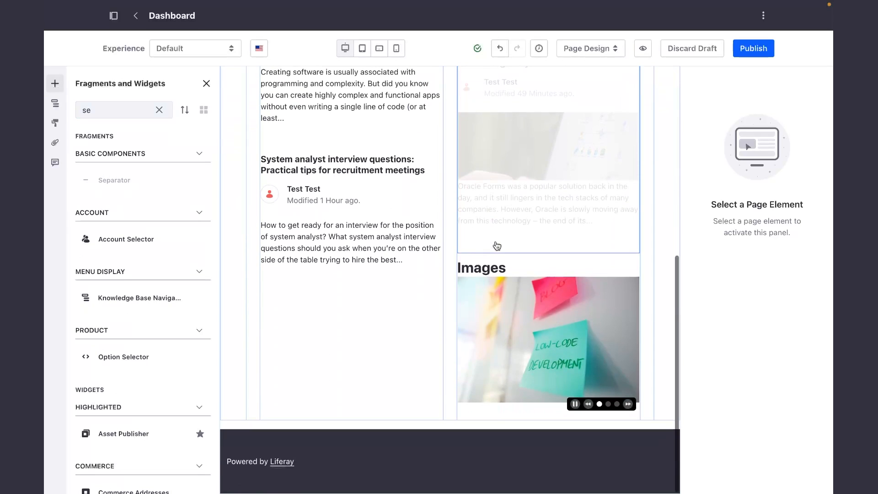
click(103, 105)
key(BackSpace)
text(e)
drag(114, 180, 468, 276)
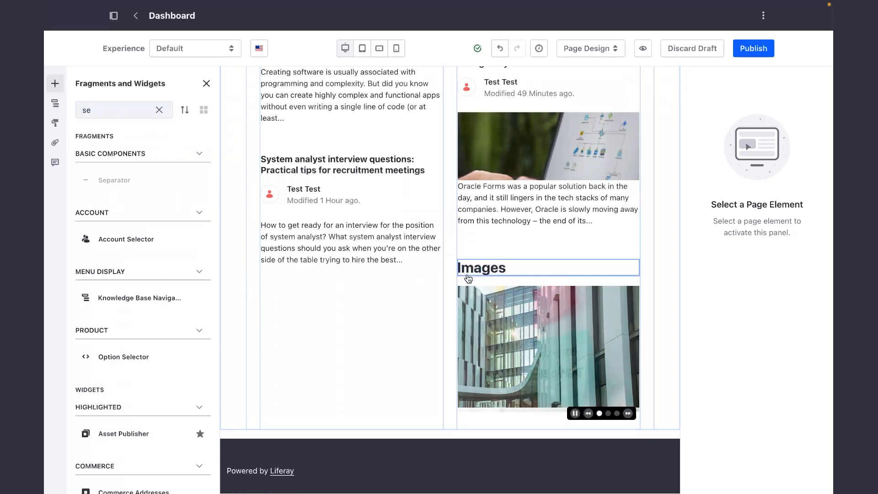
click(752, 49)
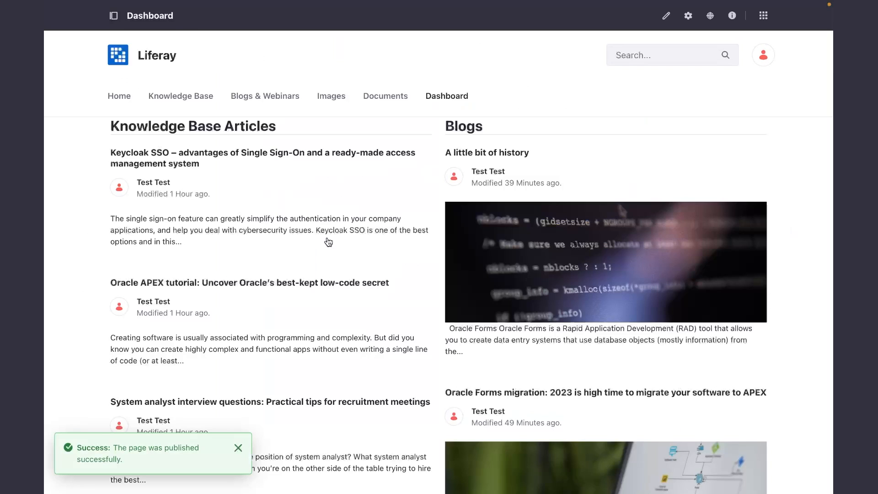
Look through the published Dashboard page to check its headings and separators from the articles down to the image carousel.
scroll(503, 234, down, 3)
scroll(504, 234, up, 3)
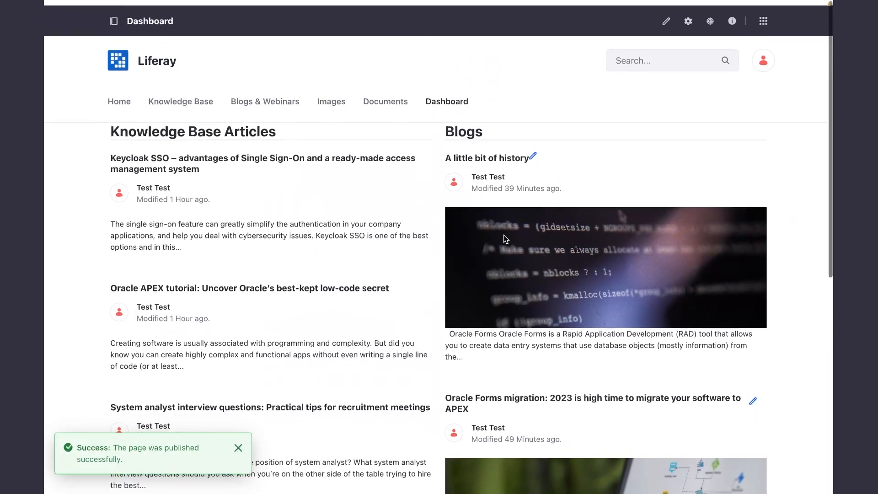
scroll(505, 238, down, 10)
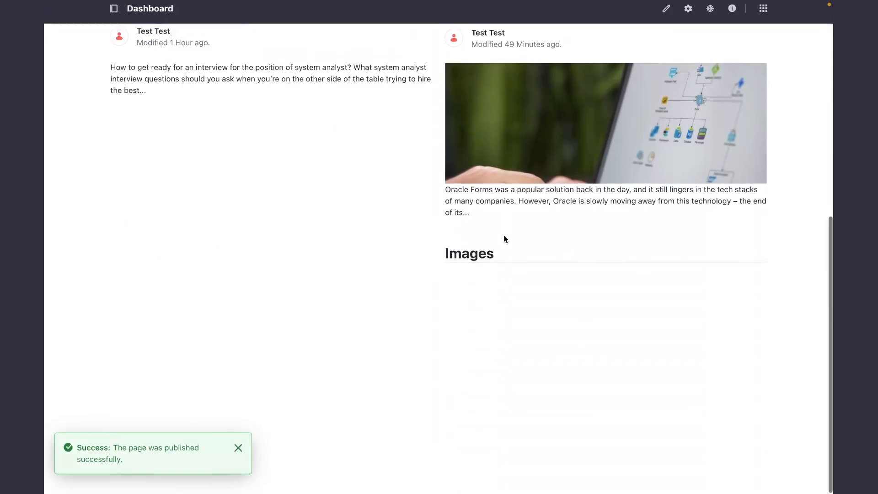
scroll(505, 239, up, 10)
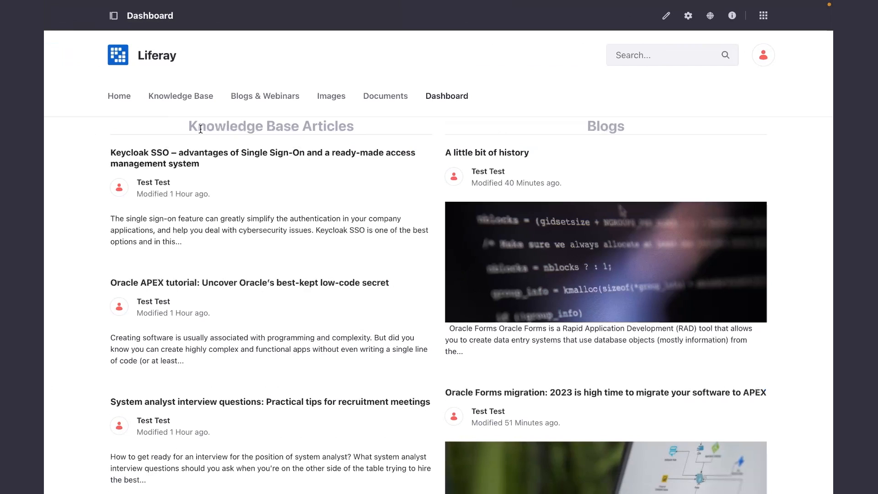
scroll(509, 194, down, 9)
scroll(508, 195, up, 9)
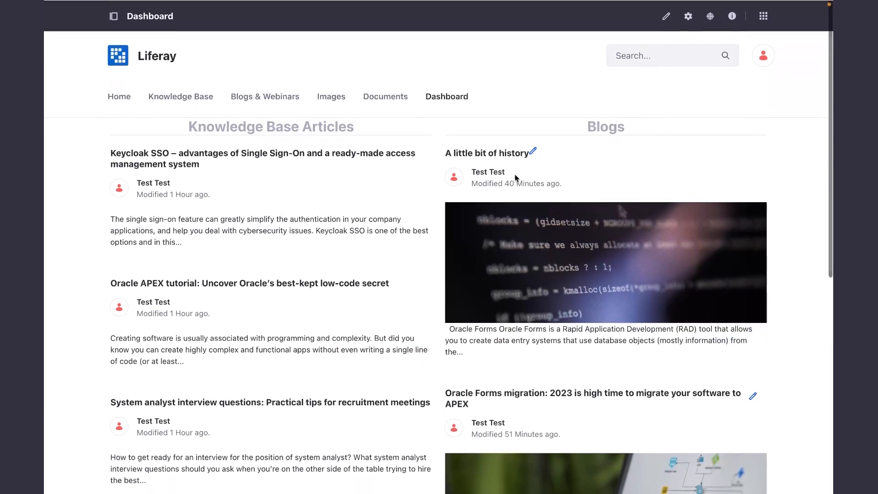
Reopen the Dashboard page for editing, expand its element tree to the first heading and examine that heading's style settings.
click(666, 16)
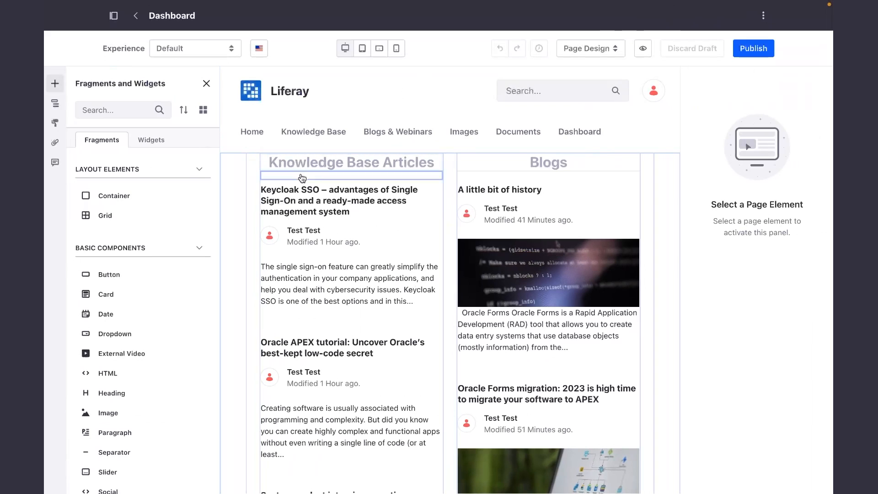
click(55, 104)
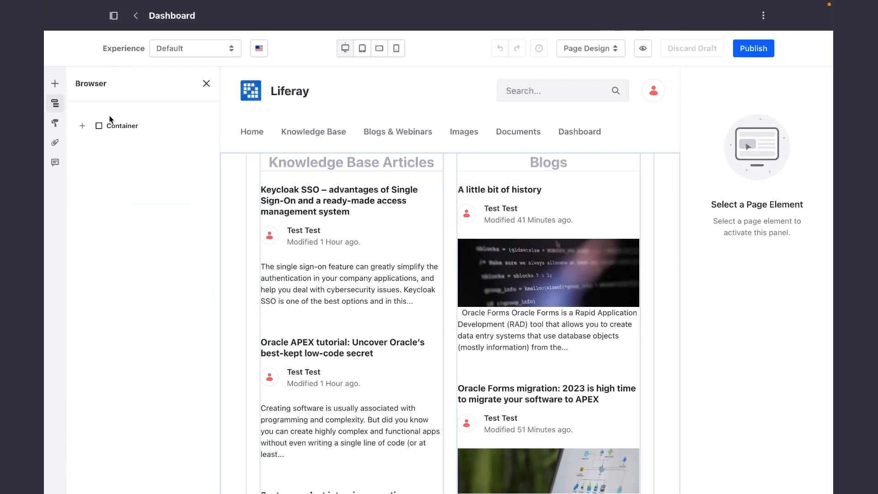
click(83, 125)
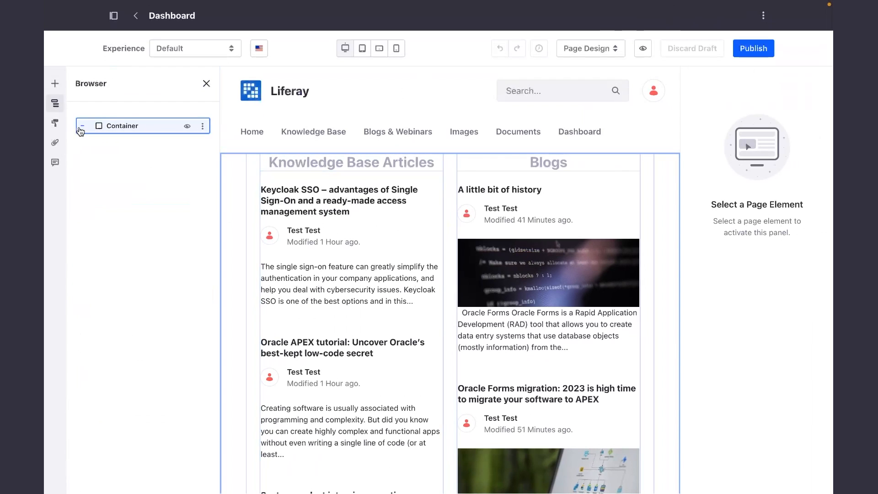
click(96, 146)
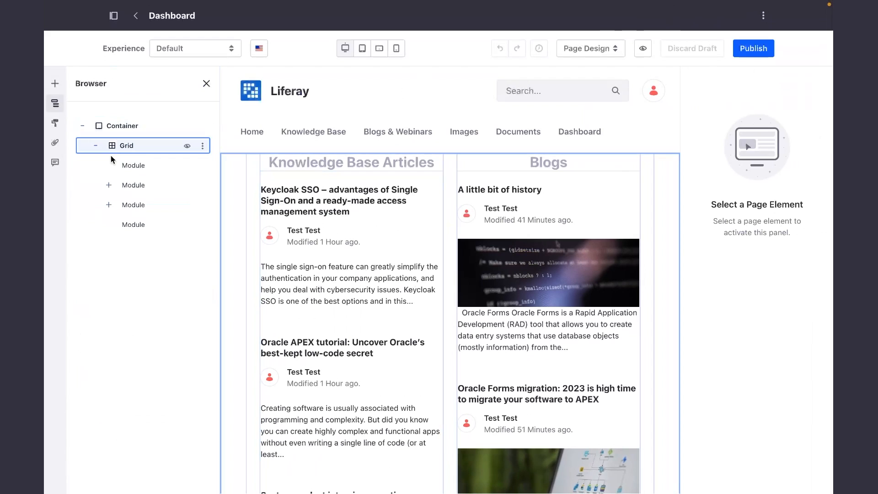
click(109, 185)
click(122, 205)
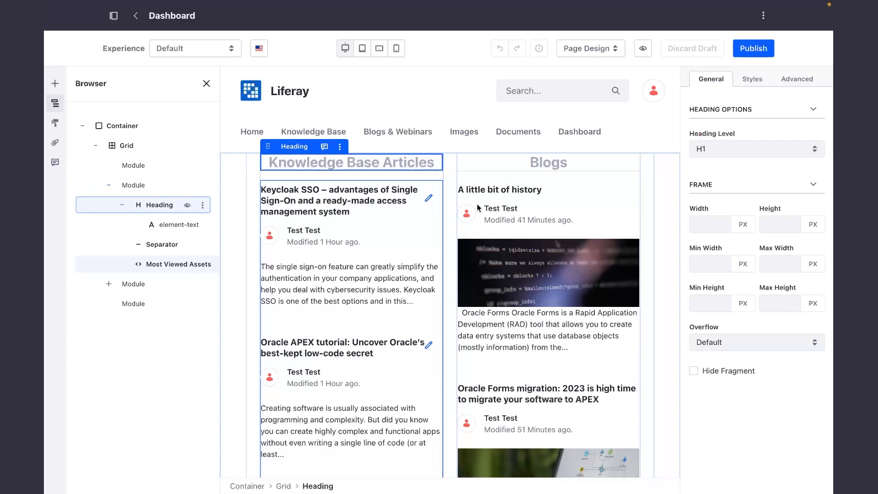
click(748, 82)
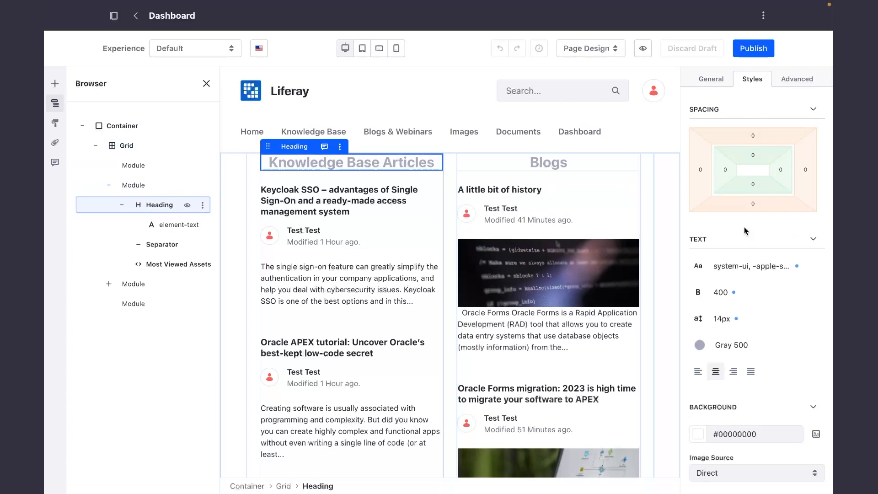
scroll(738, 255, down, 2)
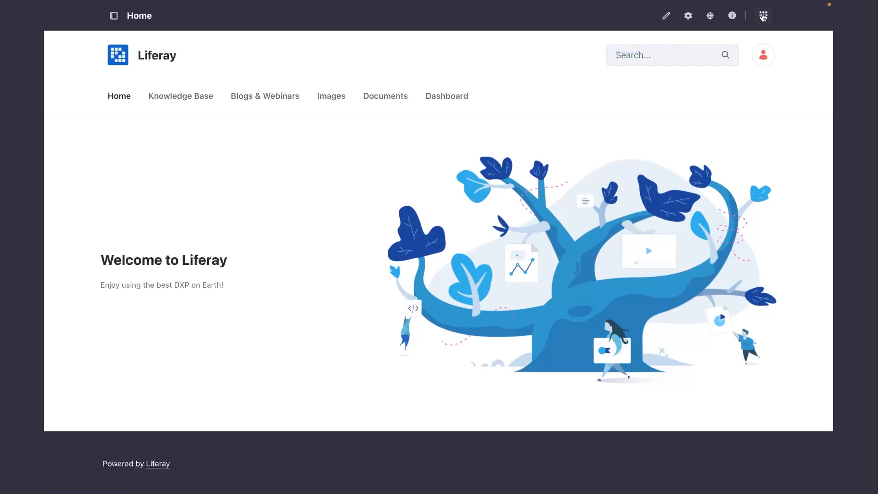
Open Users and Organizations in the Control Panel and start adding a new user.
click(763, 16)
click(279, 19)
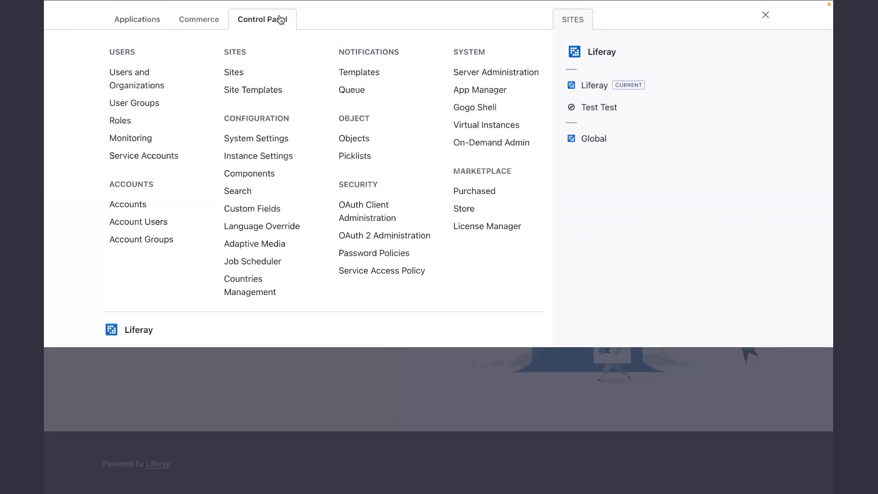
click(136, 77)
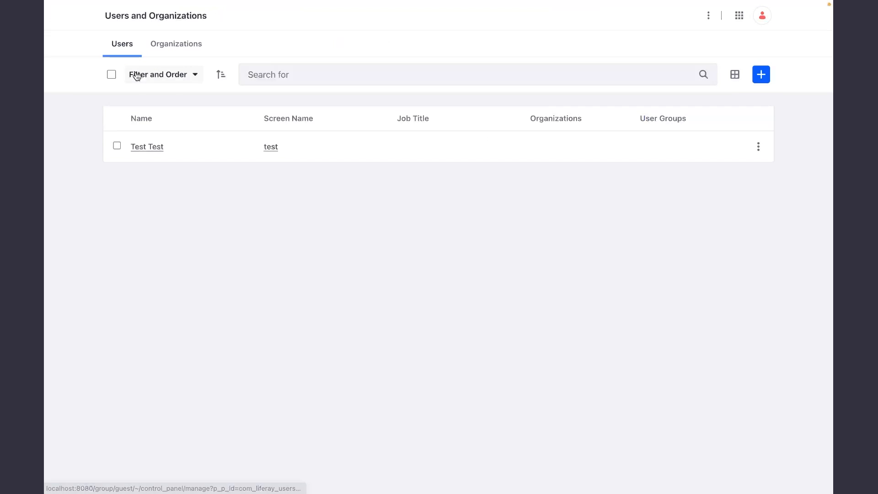
click(760, 77)
scroll(357, 192, down, 1)
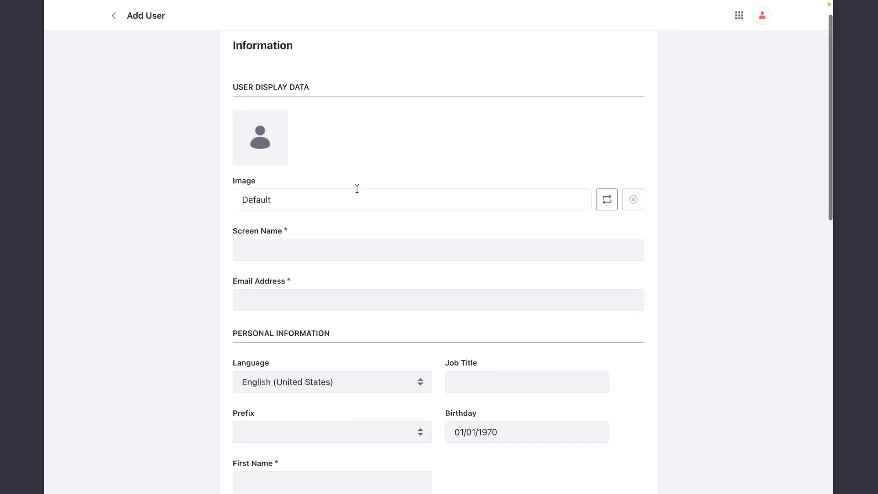
Fill in the new user's screen name and email address.
click(269, 243)
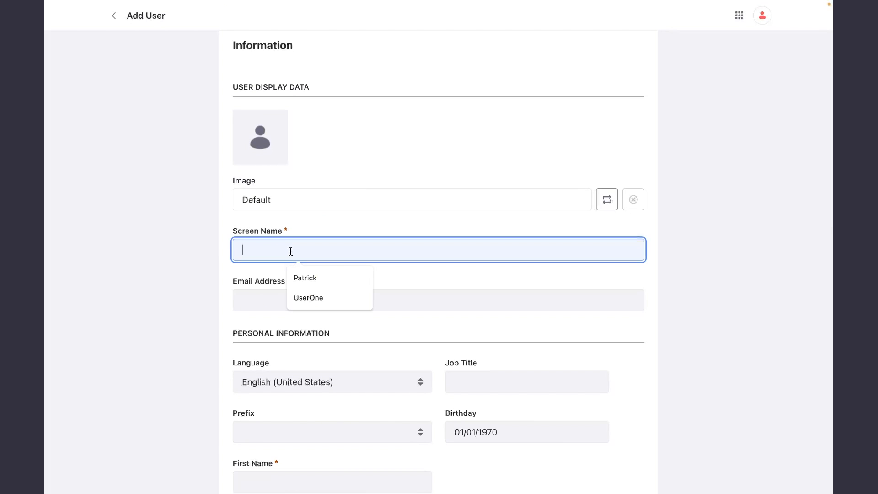
text(Patrick)
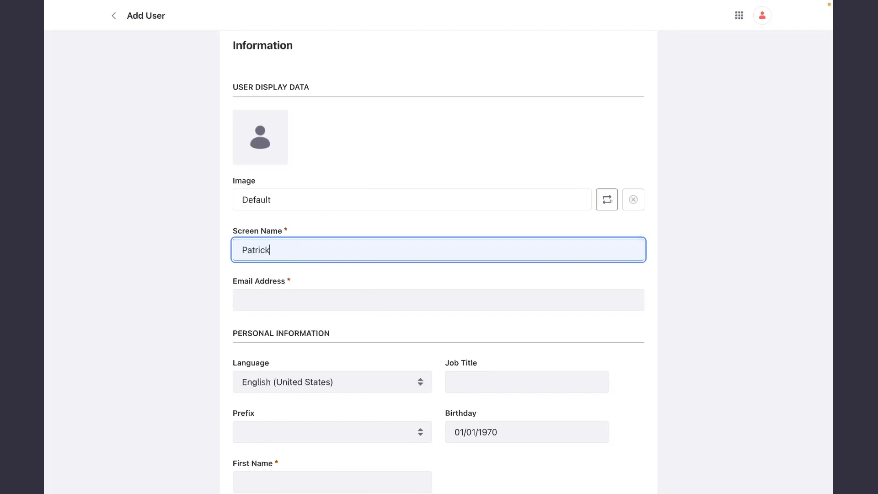
click(251, 298)
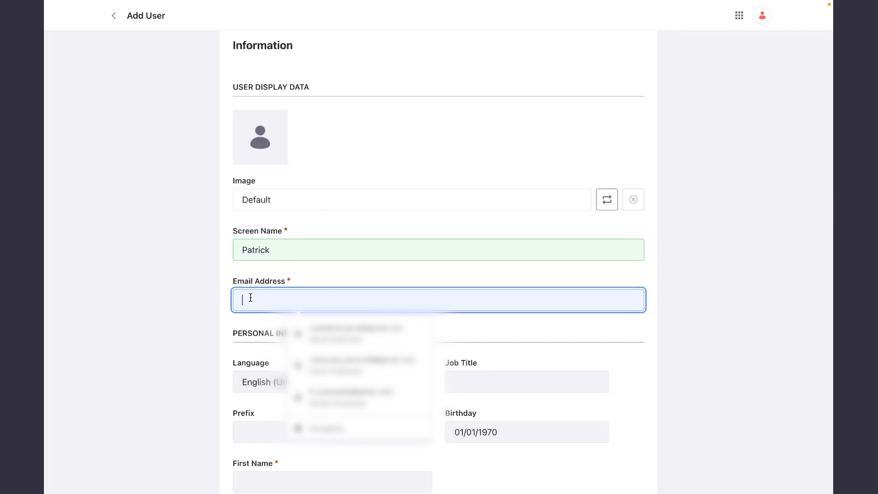
click(207, 300)
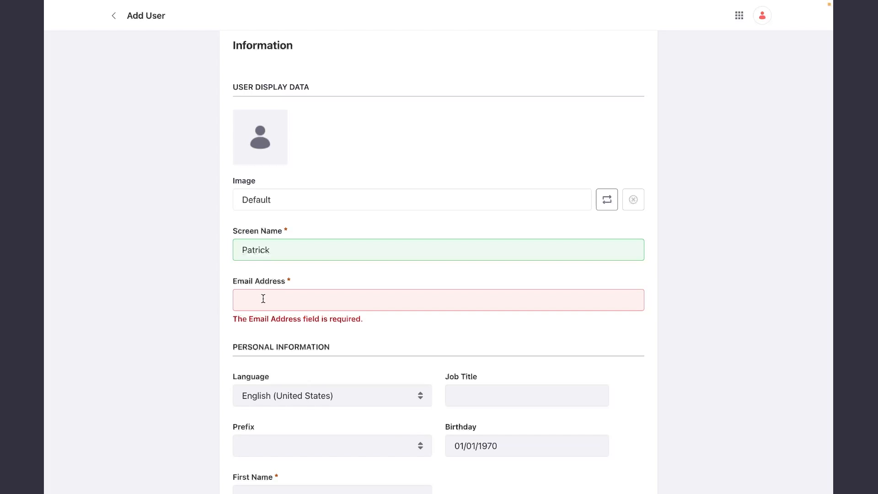
click(264, 299)
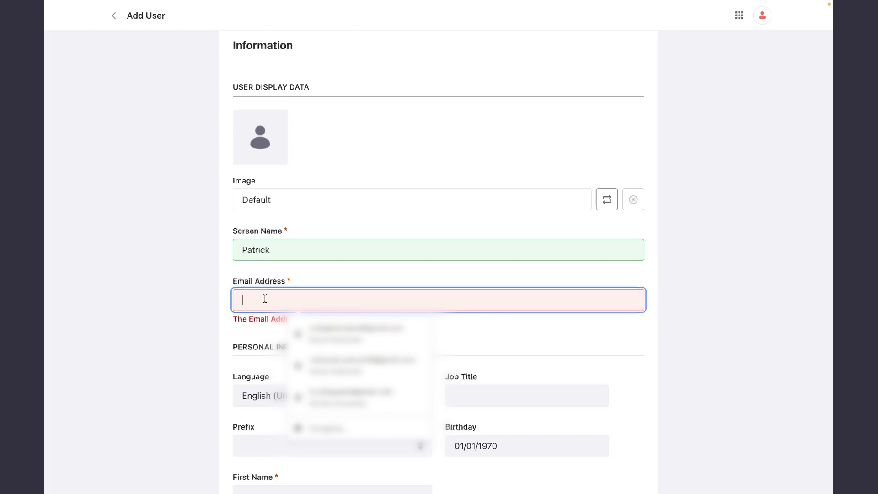
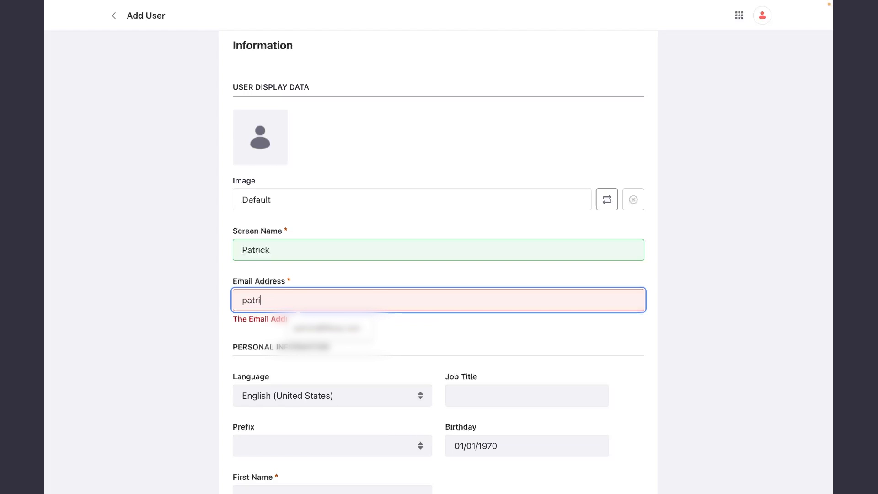
click(154, 313)
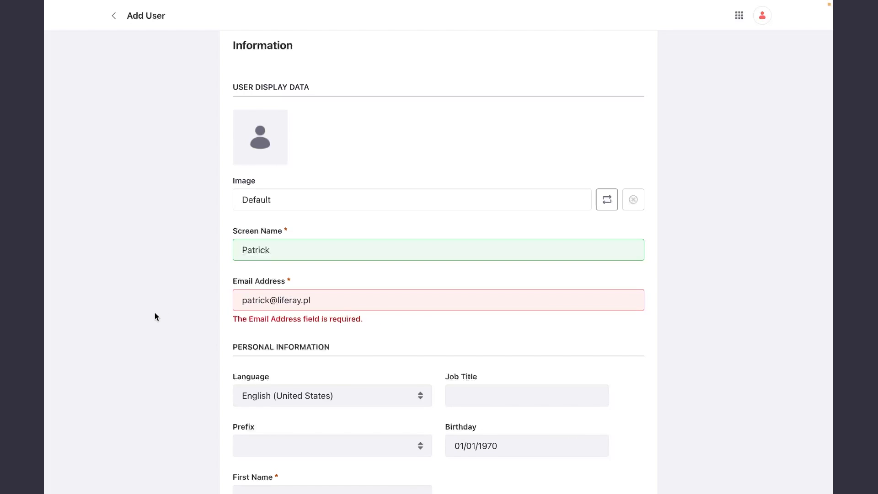
Enter the new user's last name in the personal information and try to save the user.
scroll(299, 316, down, 1)
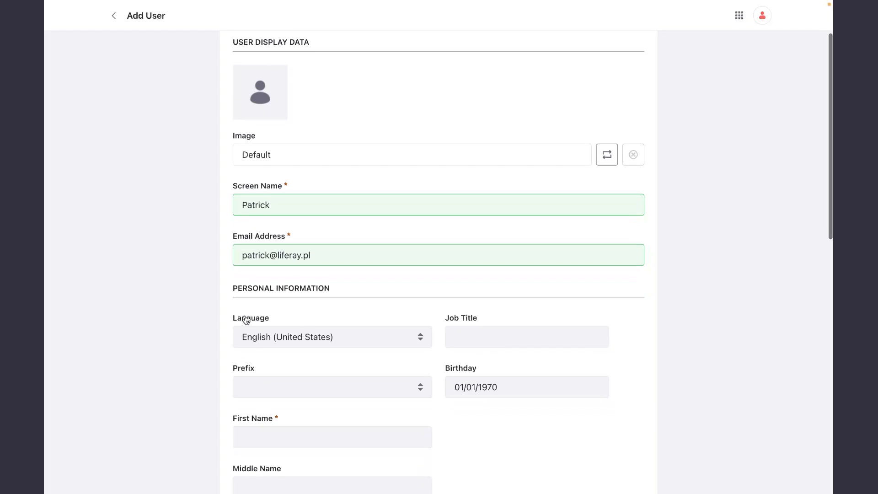
scroll(168, 317, down, 1)
scroll(168, 317, down, 4)
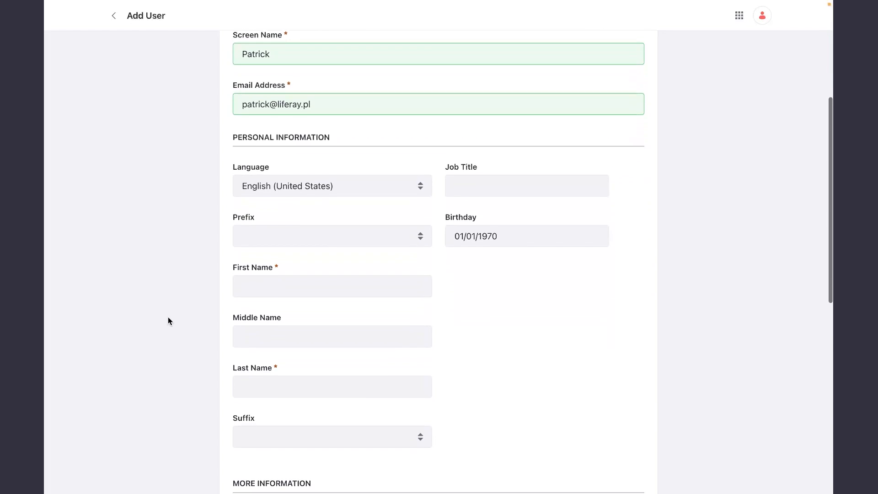
click(301, 316)
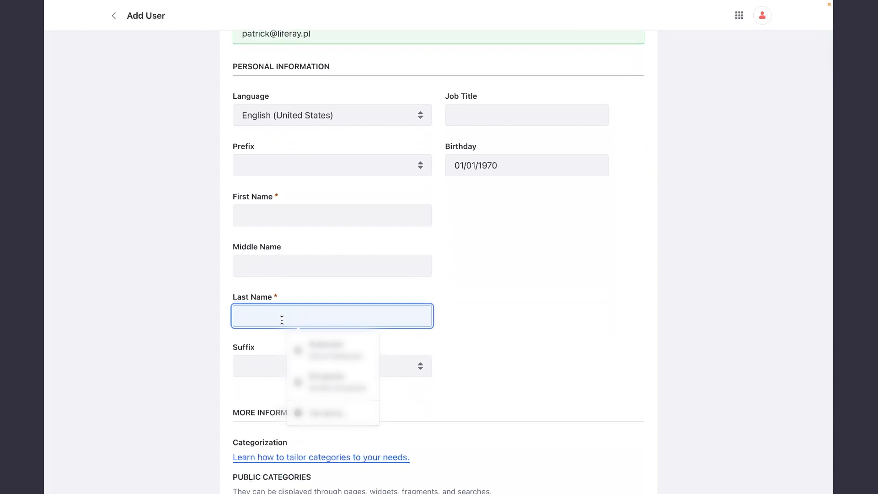
text(Pat)
click(156, 324)
scroll(156, 324, down, 7)
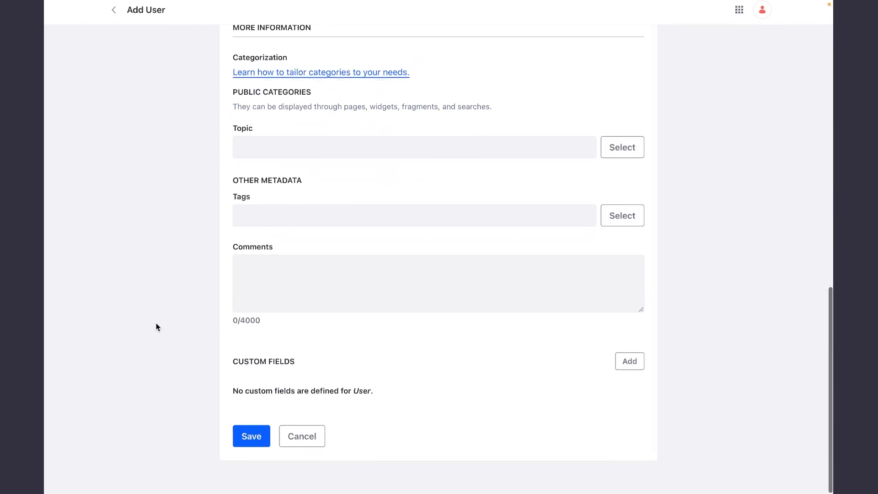
click(255, 446)
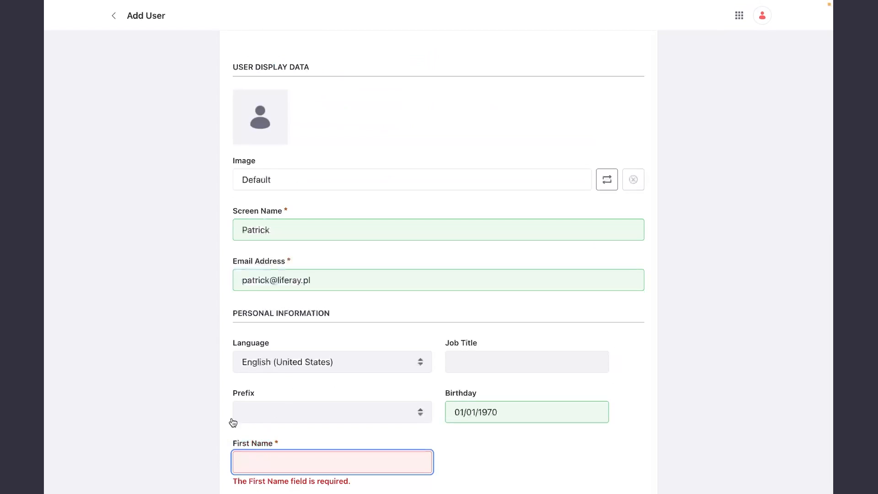
Fill in the required first name of the new user and save the account.
scroll(218, 424, down, 2)
click(261, 390)
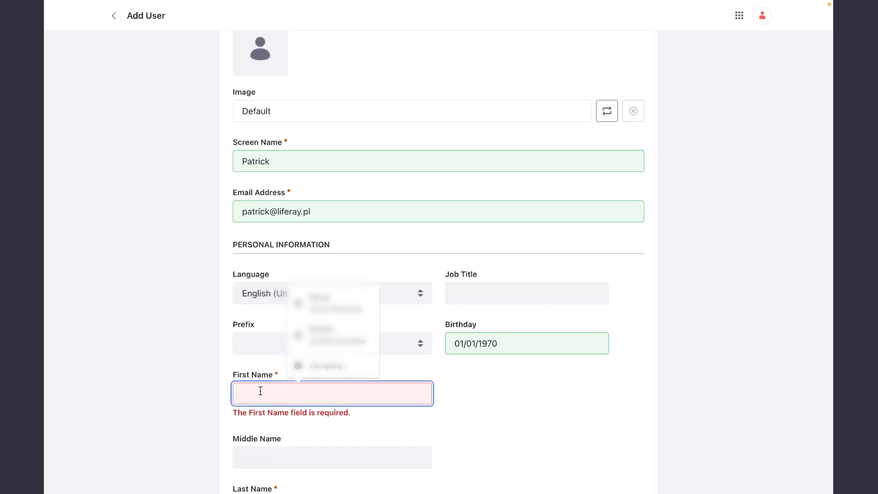
text(Patrick)
click(177, 357)
scroll(203, 378, down, 10)
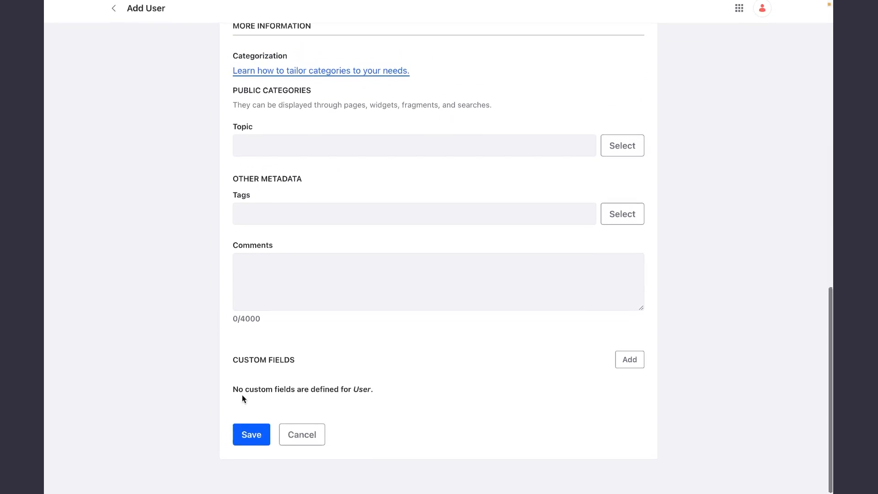
click(246, 446)
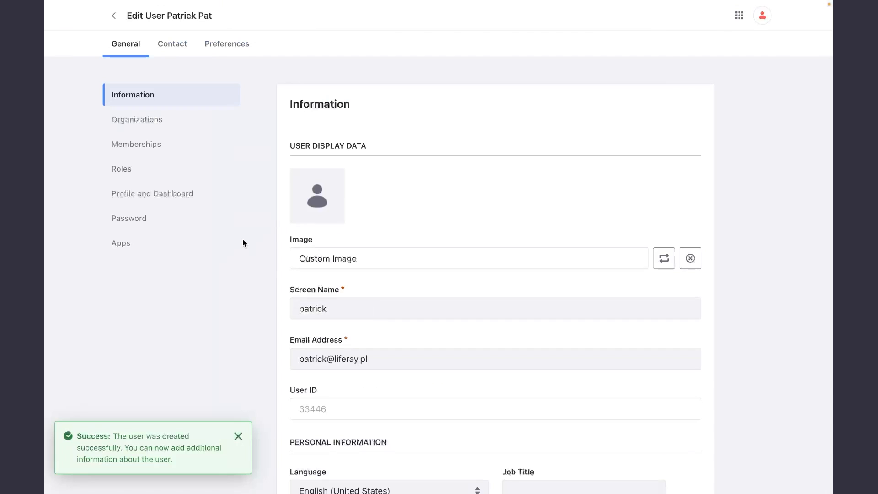
Set and reenter a password for the new user, save it, and return to the user list.
click(155, 218)
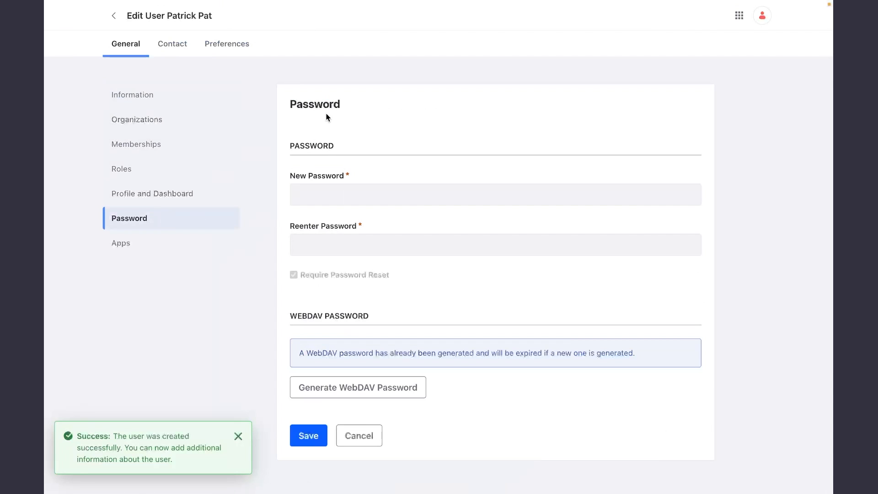
click(323, 197)
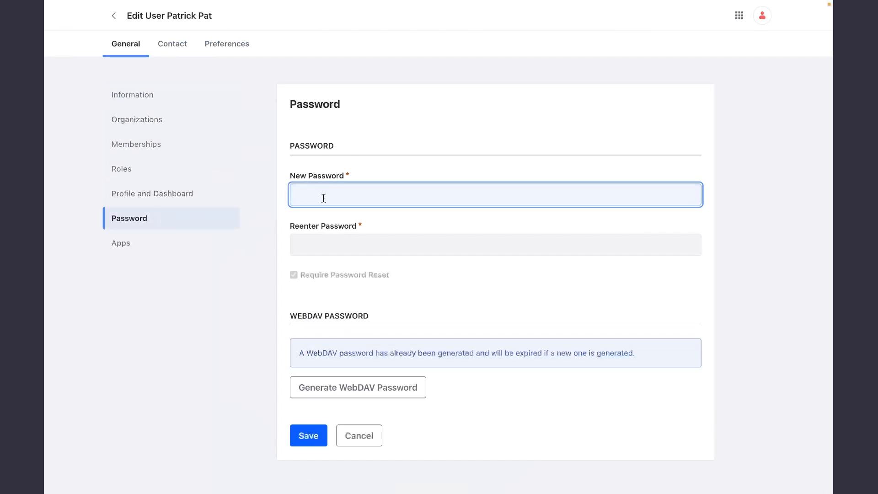
key(Tab)
text(test)
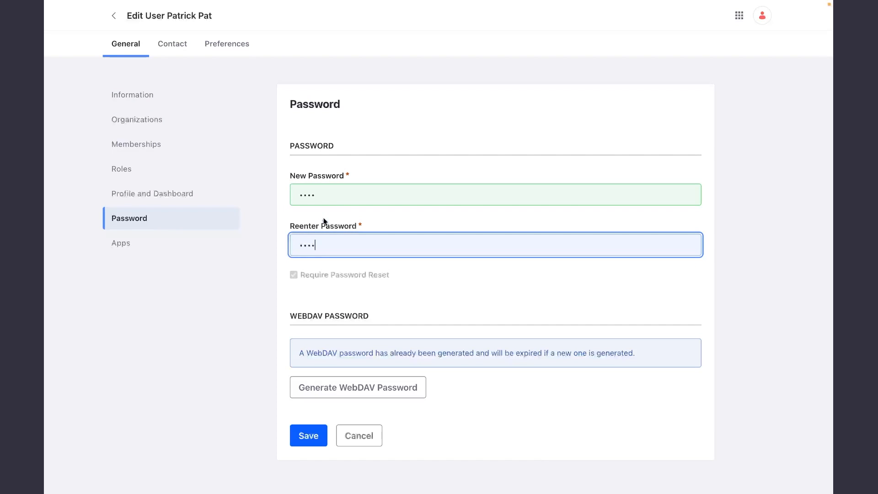
click(298, 440)
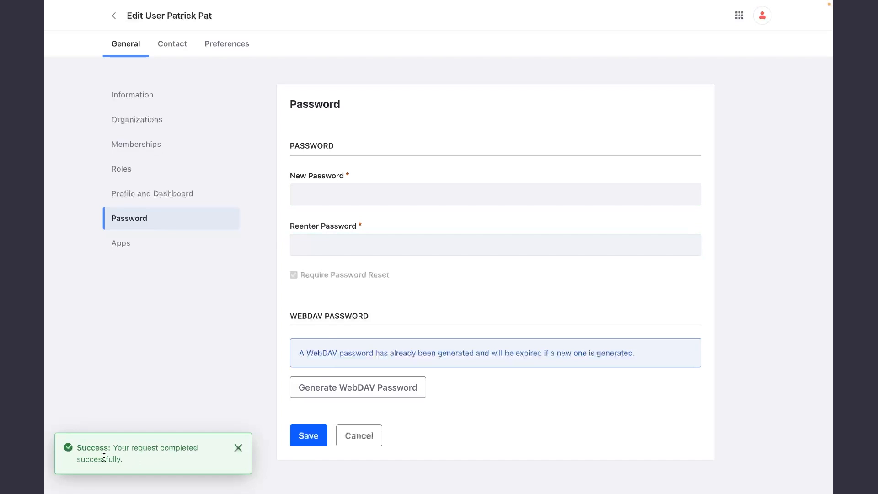
click(239, 449)
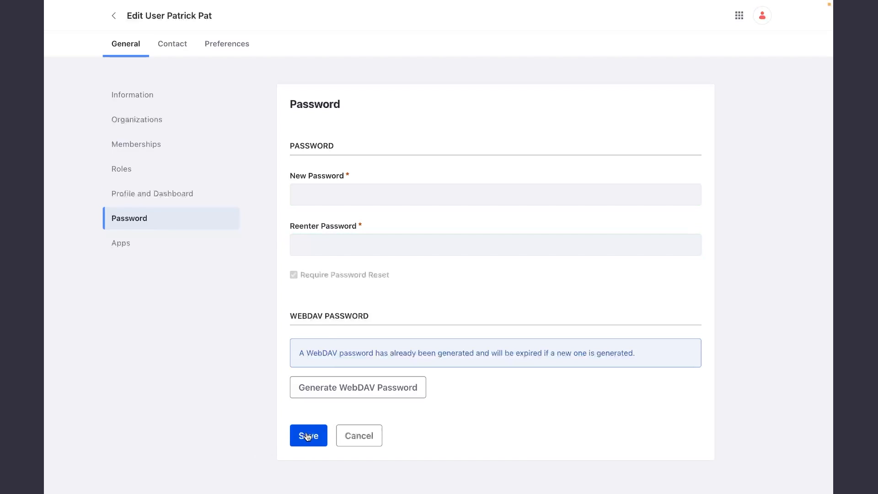
click(306, 437)
click(121, 18)
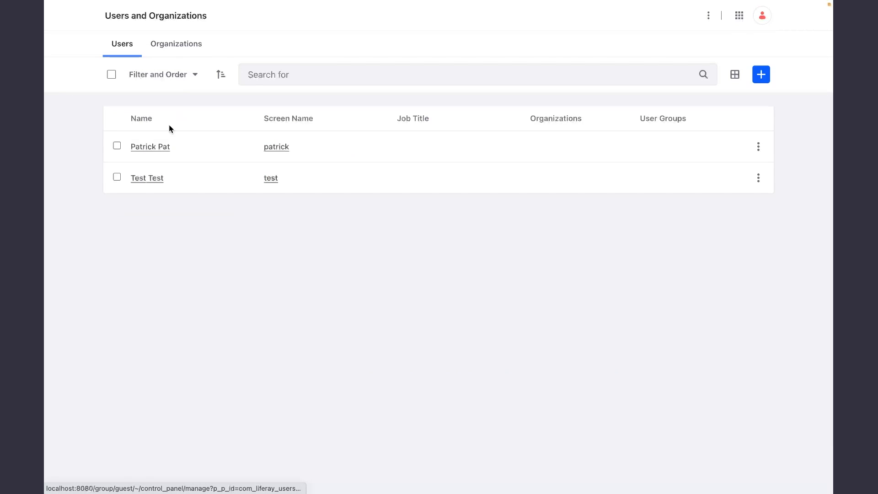
Review the new user's saved account information and go back to the user list.
click(157, 154)
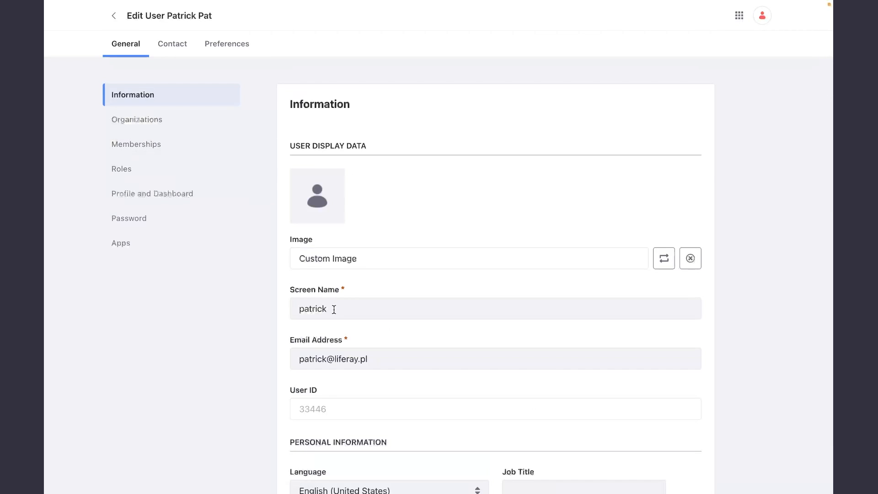
scroll(359, 308, down, 1)
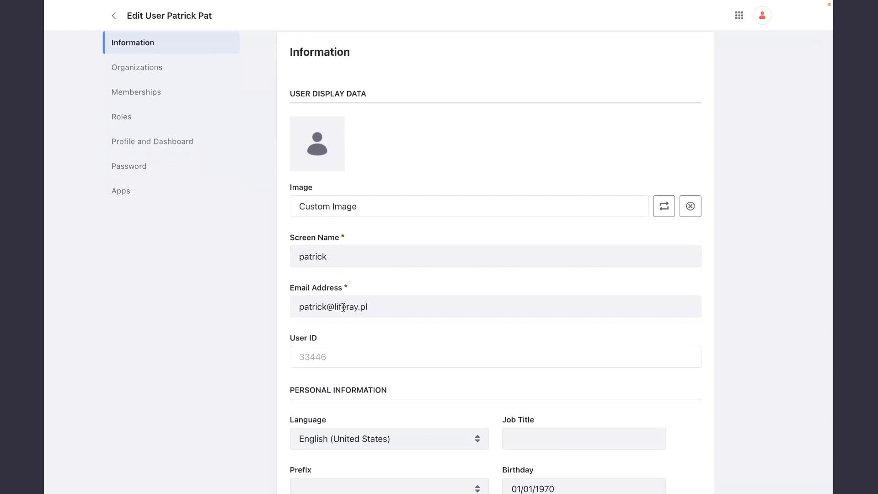
scroll(366, 330, down, 10)
scroll(364, 330, up, 12)
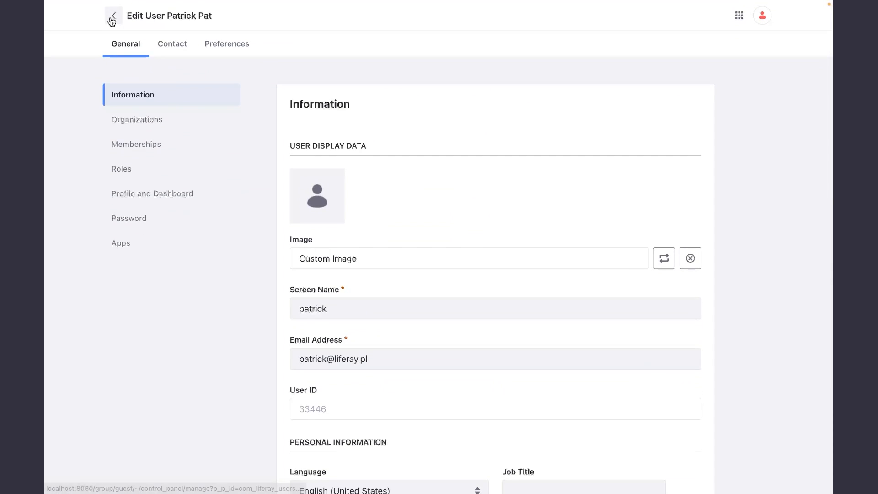
click(113, 28)
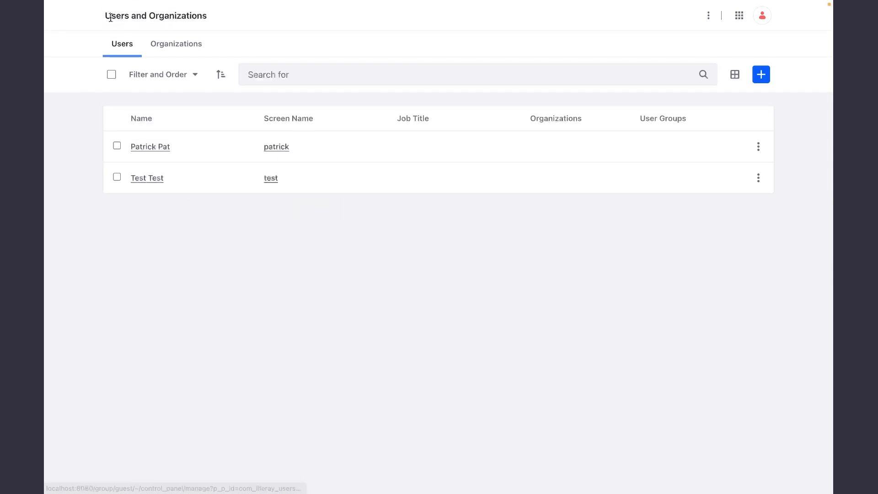
Open the Instance Settings, search the page for "auth", and open the User Authentication settings.
click(738, 18)
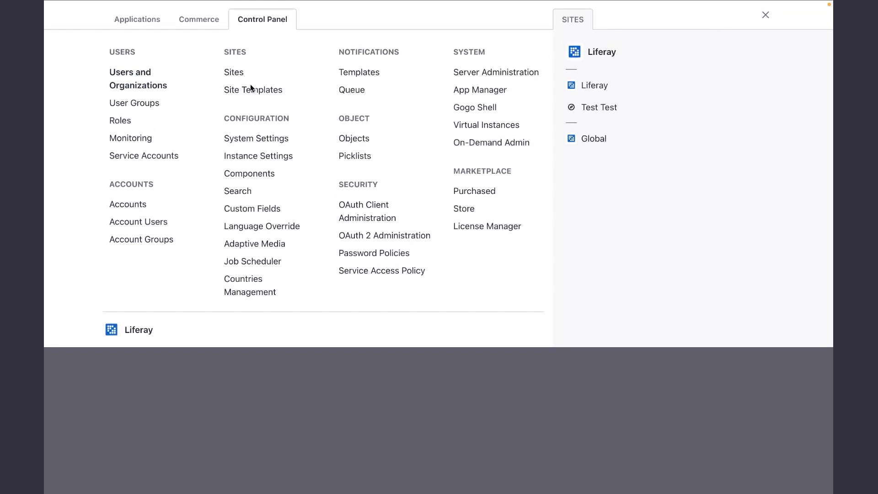
click(247, 156)
key(ctrl+f)
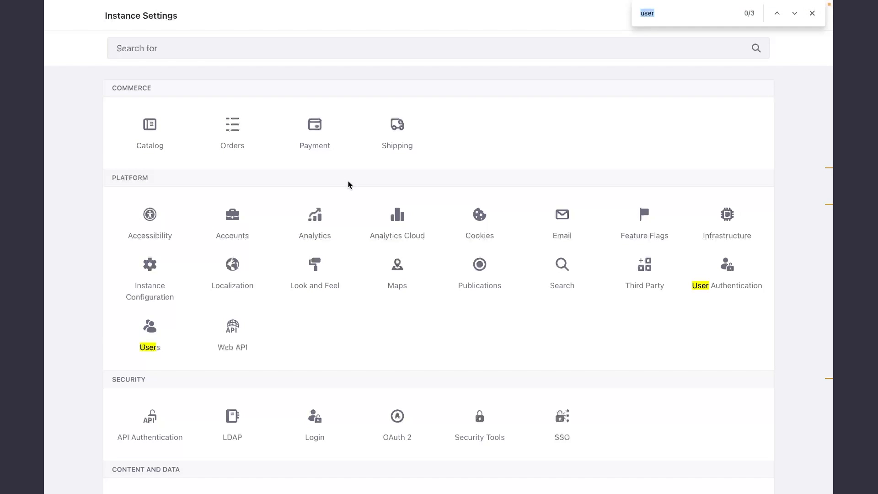
text(auth)
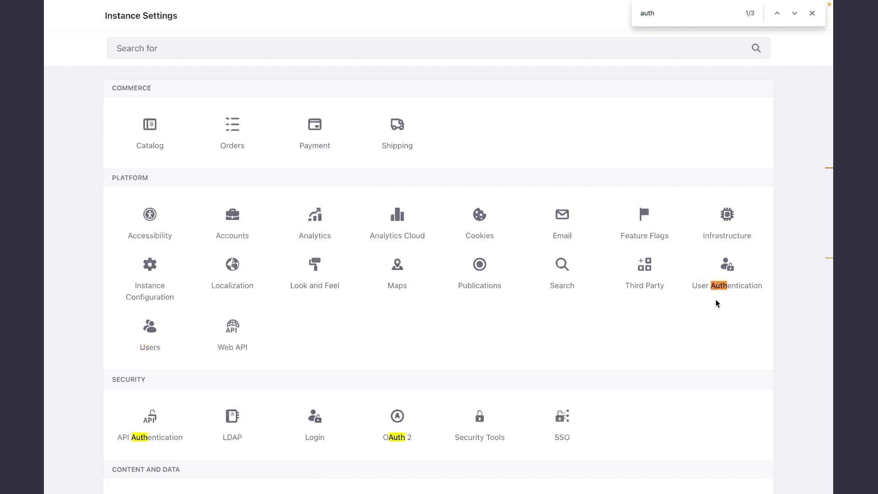
click(725, 288)
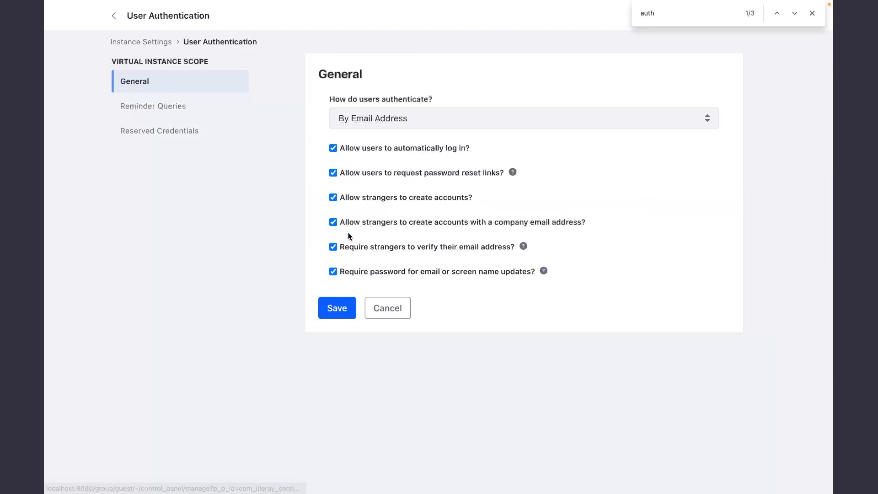
click(812, 15)
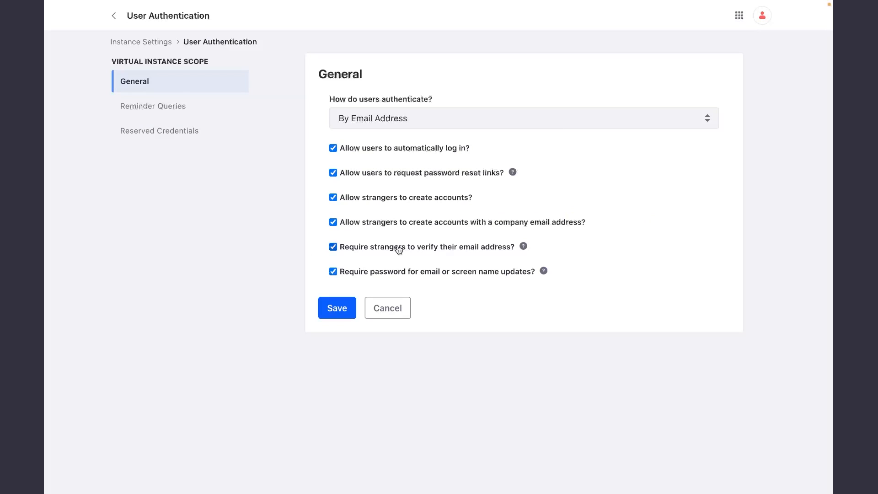
Turn off the requirement for strangers to verify their email address, save the authentication settings, and dismiss the notification.
click(462, 253)
click(340, 315)
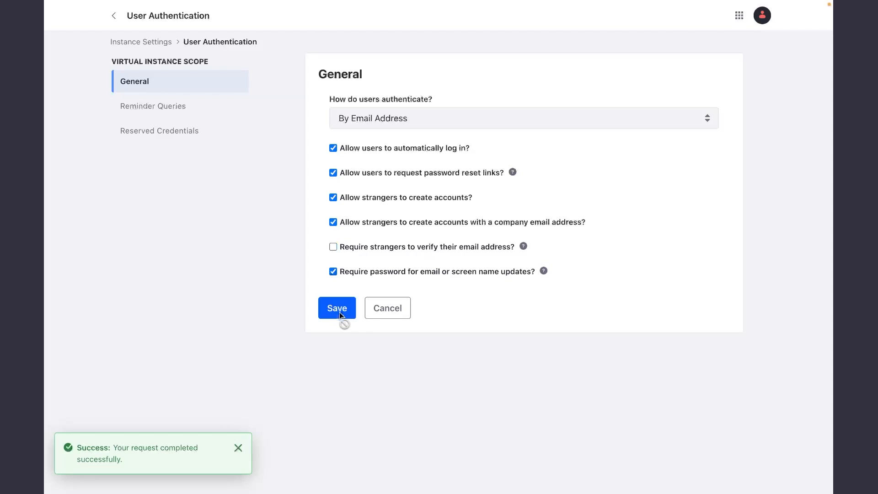
click(237, 449)
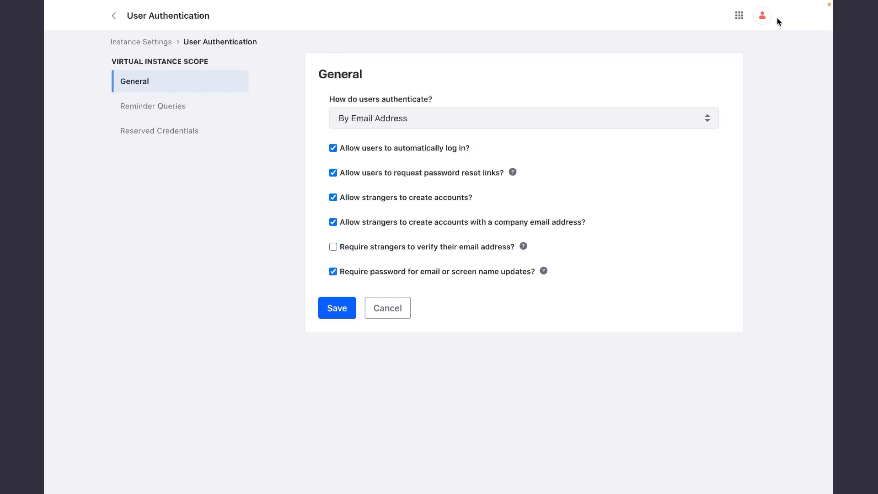
Return to the Liferay site's home page and sign out of the administrator account.
click(739, 15)
click(594, 56)
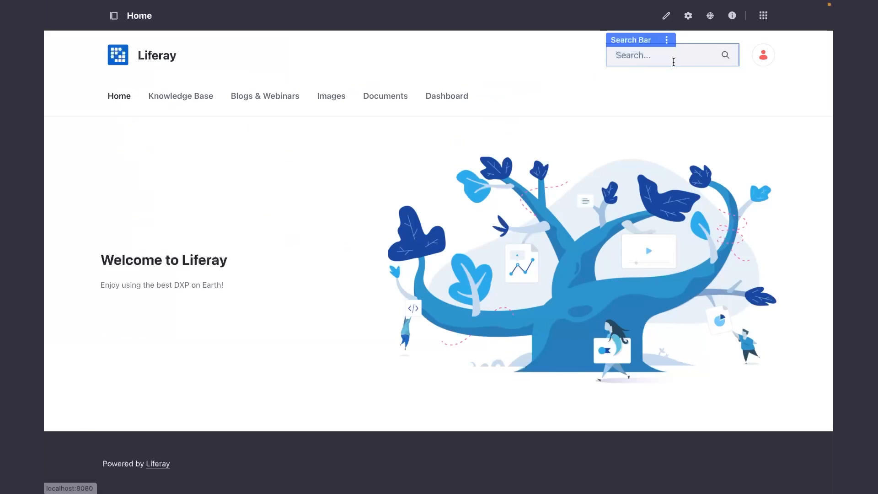
click(764, 55)
click(678, 300)
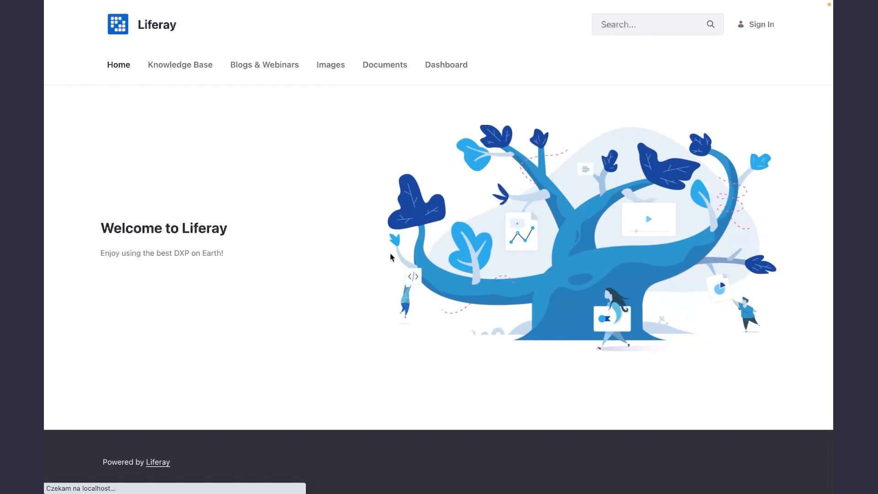
Sign in as the newly created user with the account's email address and password.
click(762, 27)
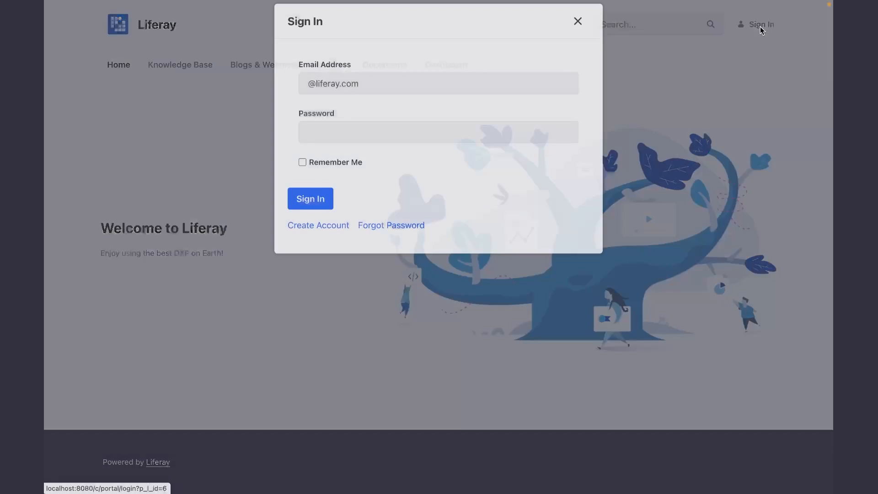
click(309, 98)
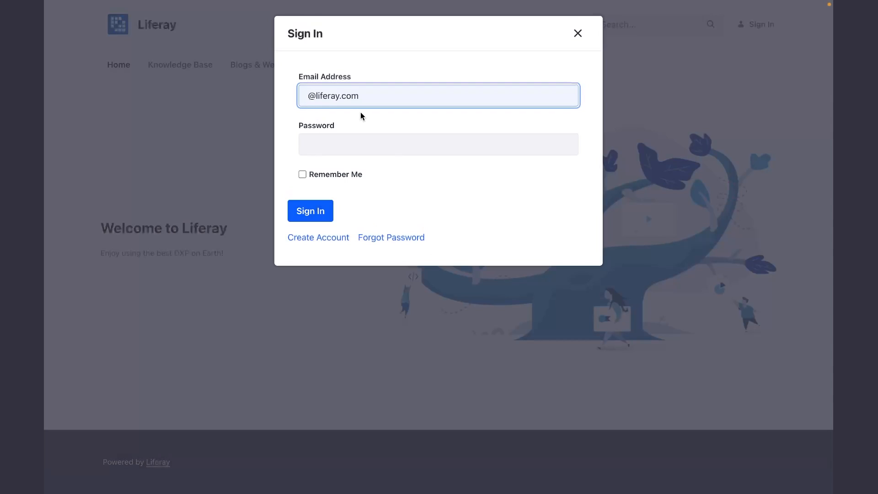
text(patrick)
click(402, 98)
key(BackSpace)
key(BackSpace)
key(BackSpace)
text(pl)
key(Tab)
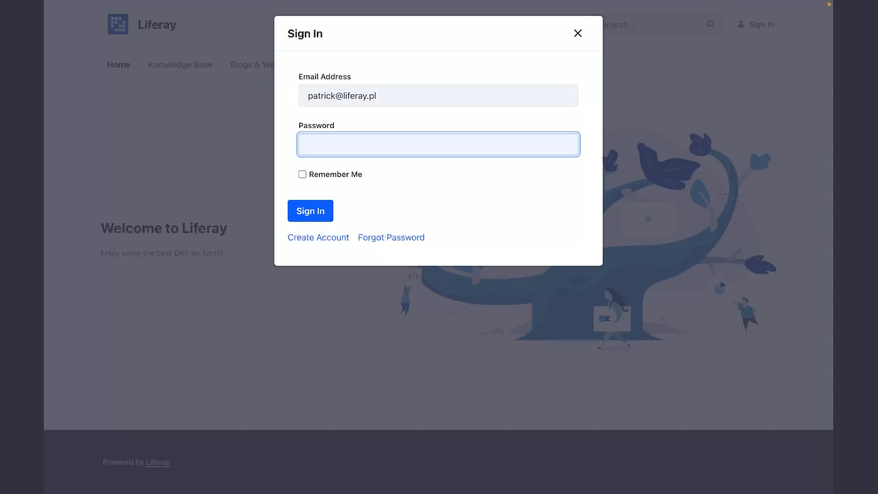
text(test)
click(318, 212)
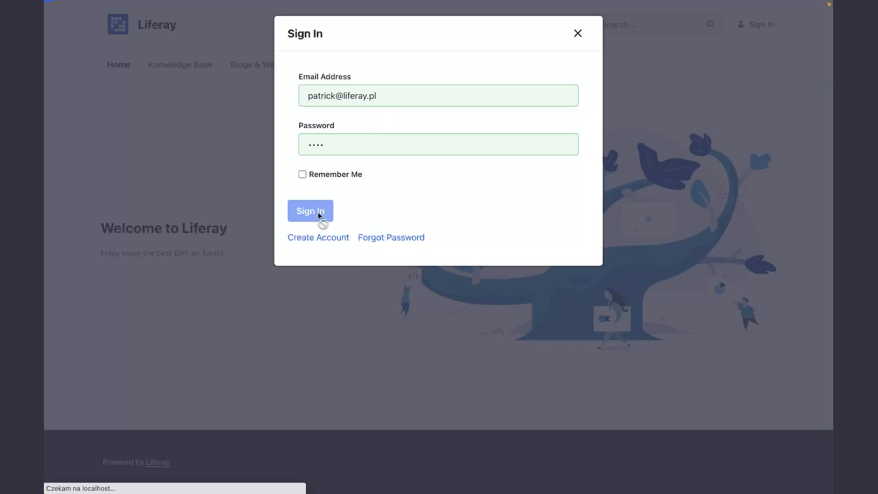
Enter and reenter a new password for the signed-in user and save the change.
click(547, 155)
click(287, 165)
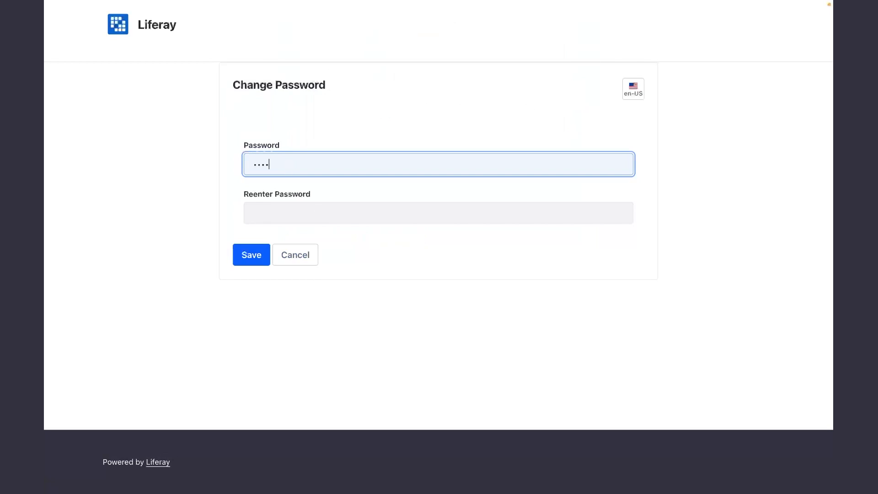
text(•••••••••••••)
key(Tab)
text(•)
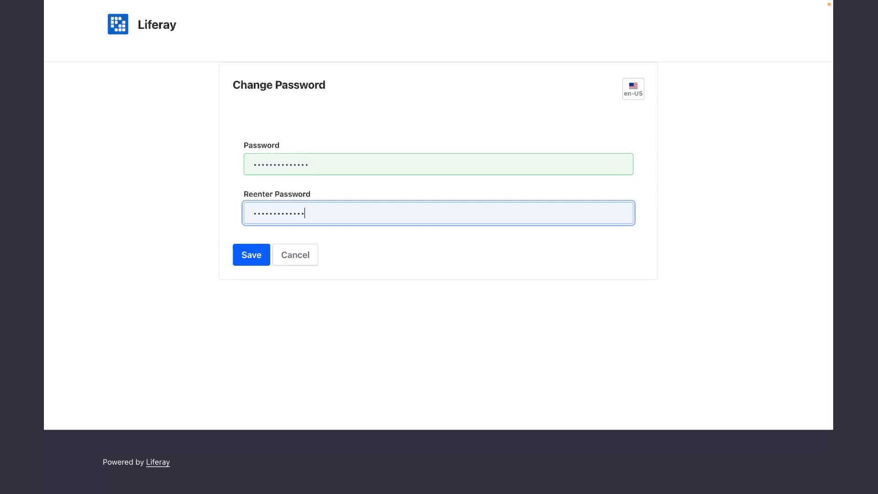
click(250, 255)
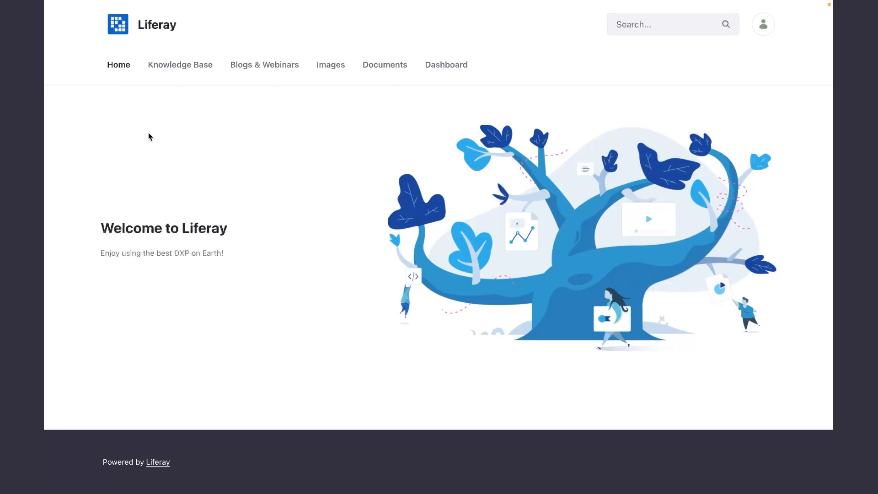
As the new user, view the Knowledge Base page and read the "A little bit of history" post in Blogs & Webinars.
click(179, 65)
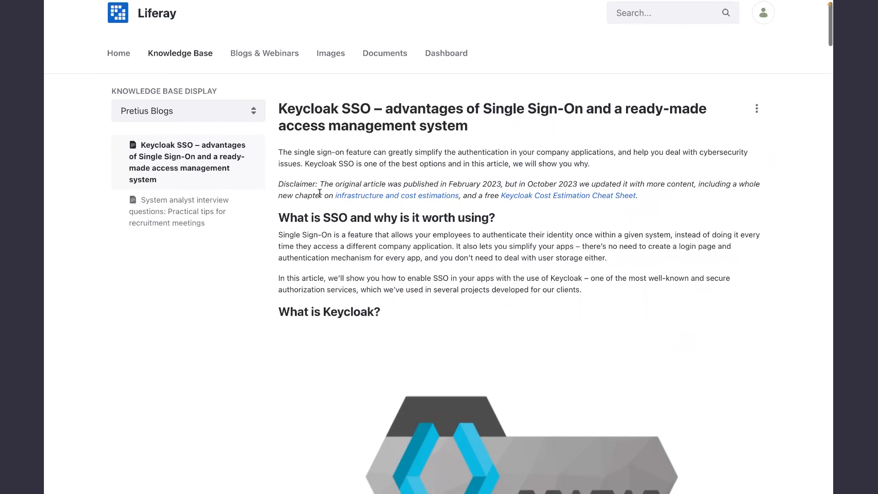
click(269, 74)
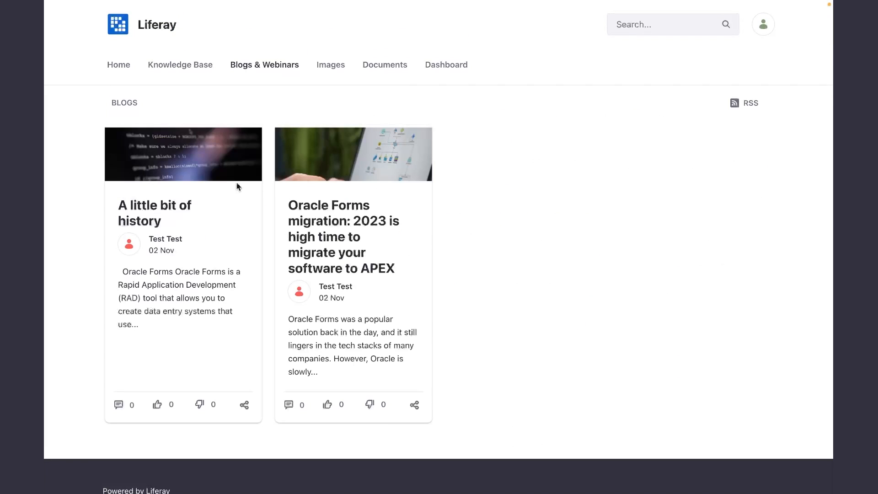
click(148, 208)
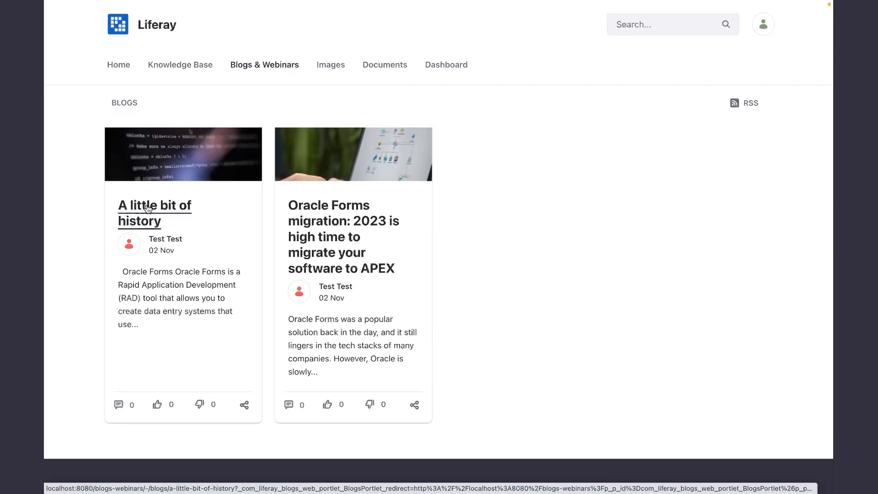
scroll(337, 235, down, 2)
scroll(336, 235, down, 20)
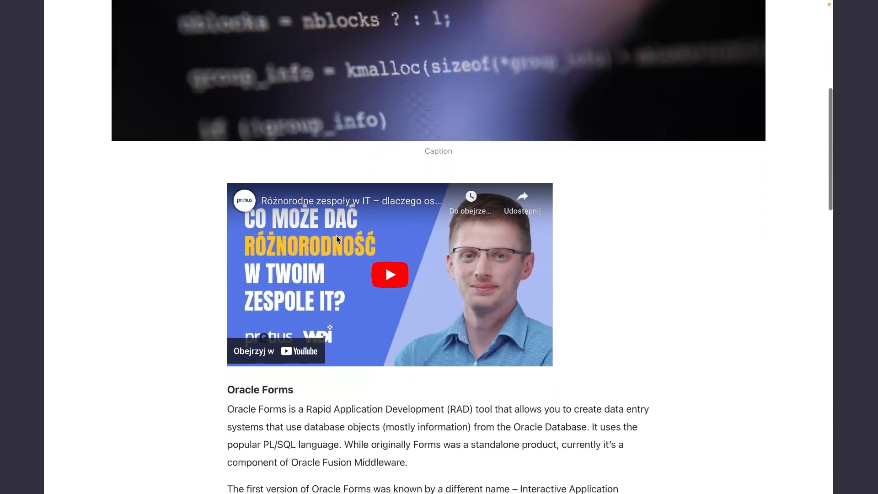
scroll(336, 235, down, 5)
scroll(336, 235, up, 20)
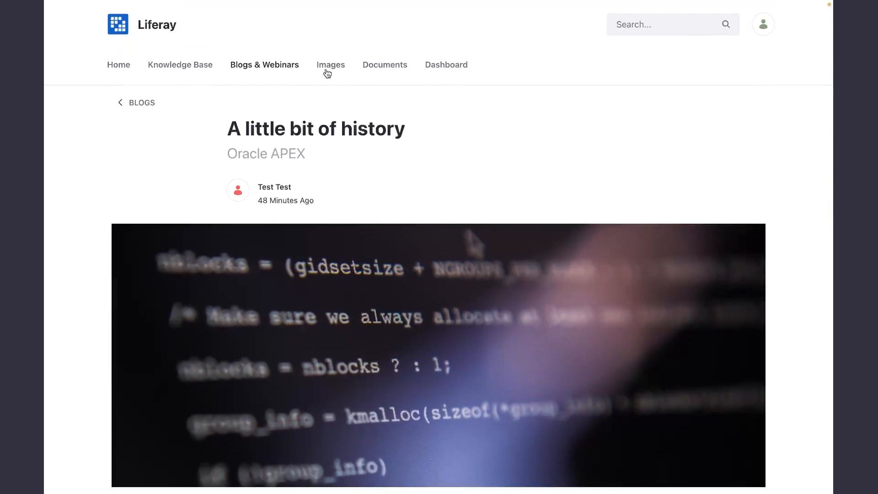
Check the content of the Images, Documents and Dashboard pages as the new user.
click(327, 70)
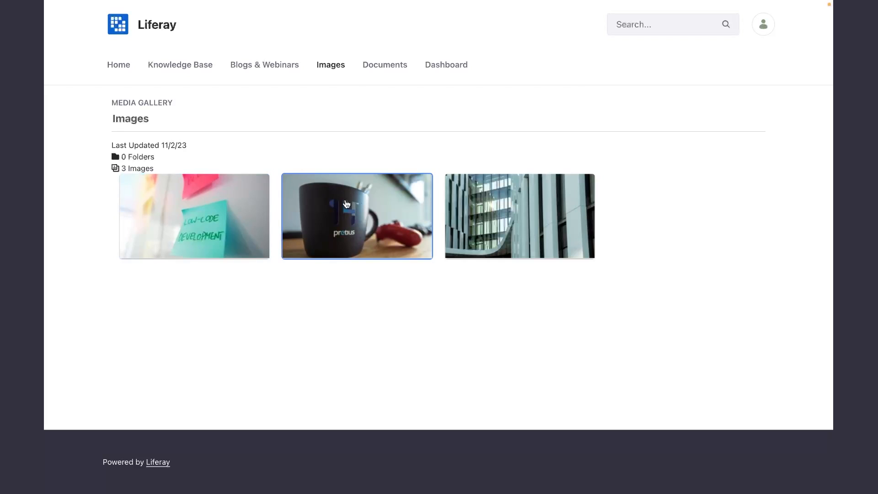
click(378, 67)
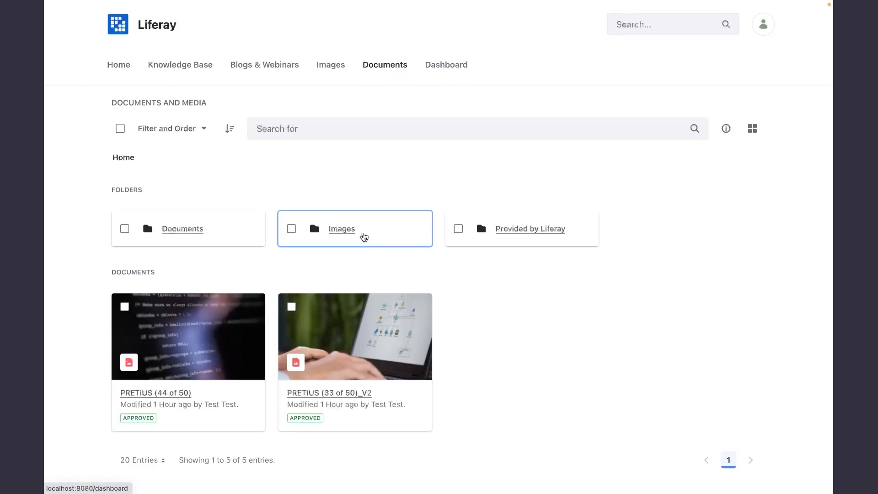
click(446, 64)
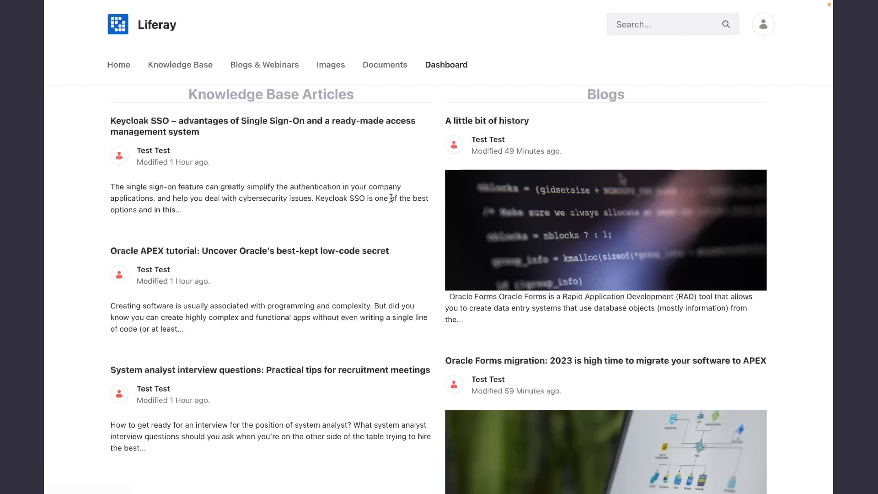
scroll(347, 250, down, 7)
scroll(346, 251, up, 7)
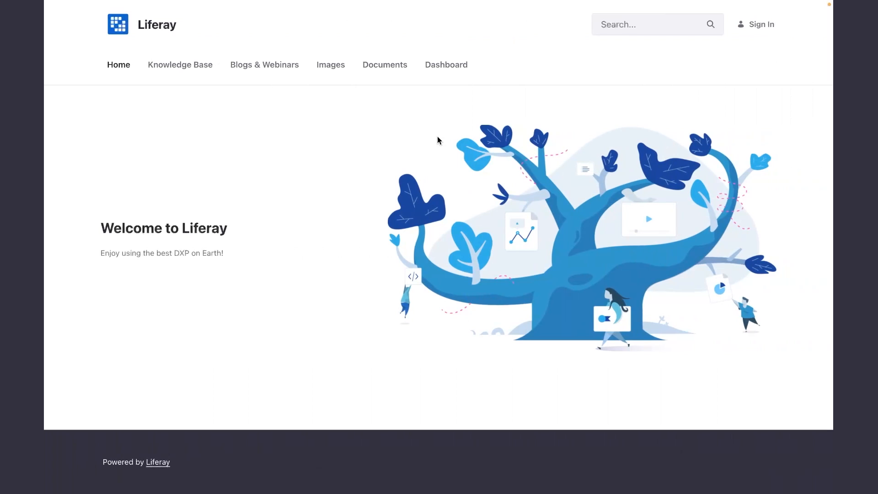
Browse the Knowledge Base, Blogs & Webinars, Images and Documents pages as a signed-out guest, then return to Home.
click(177, 70)
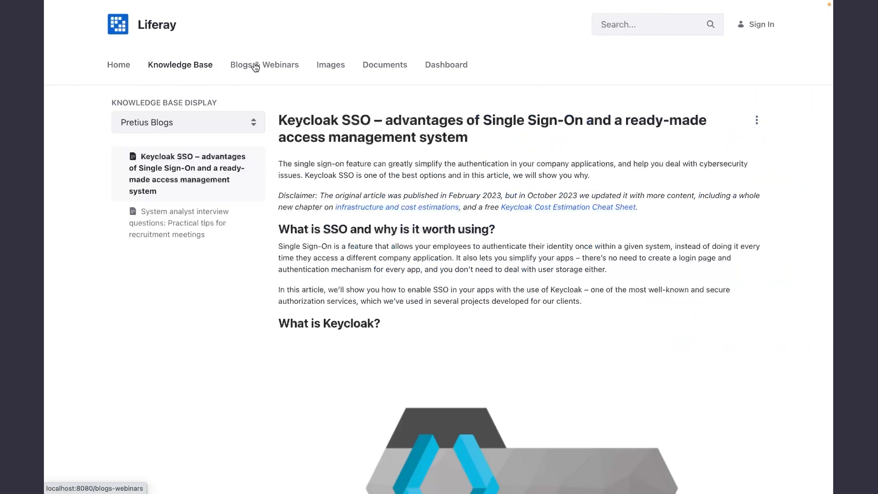
click(255, 68)
click(321, 65)
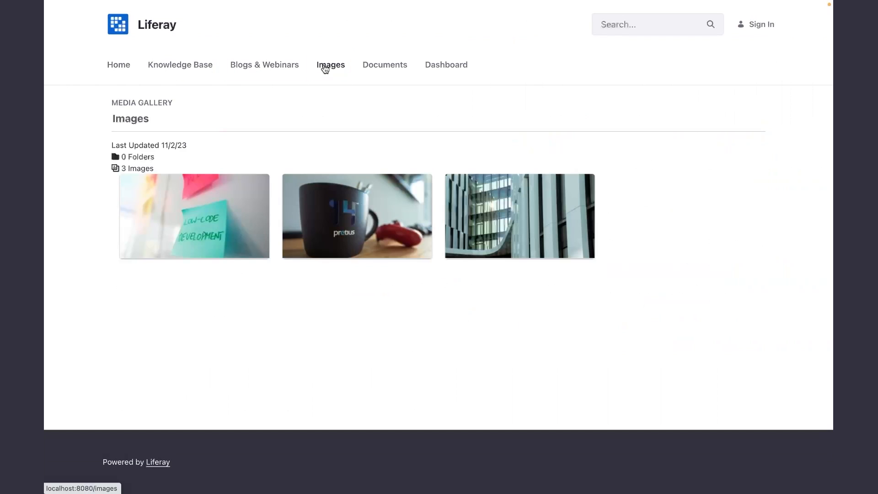
click(392, 67)
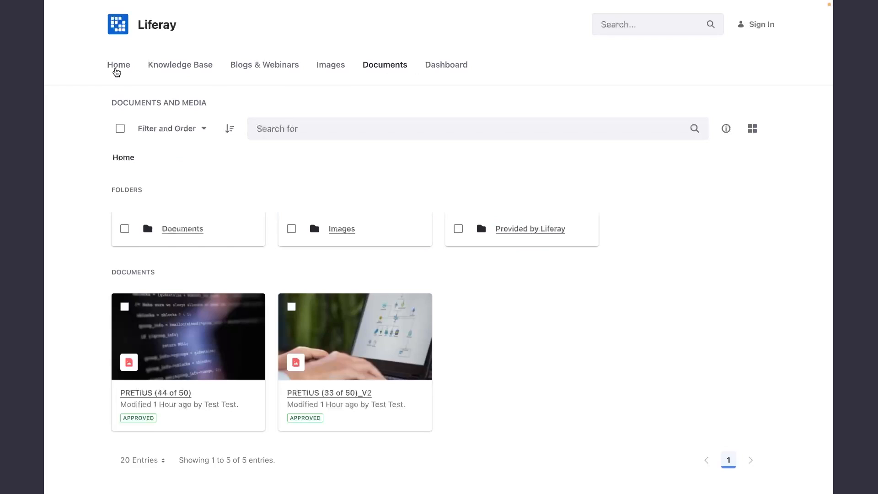
click(115, 69)
Sign in to the administrator account with its email address and password.
click(754, 25)
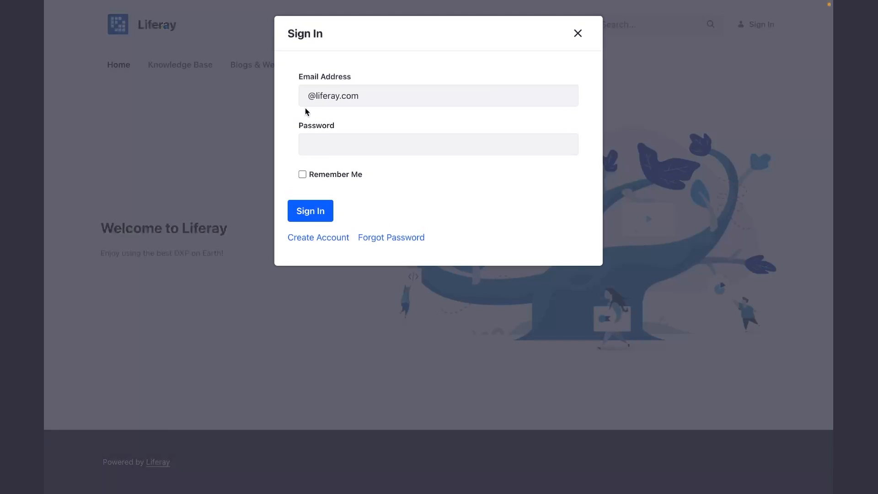
text(test)
key(Tab)
text(t)
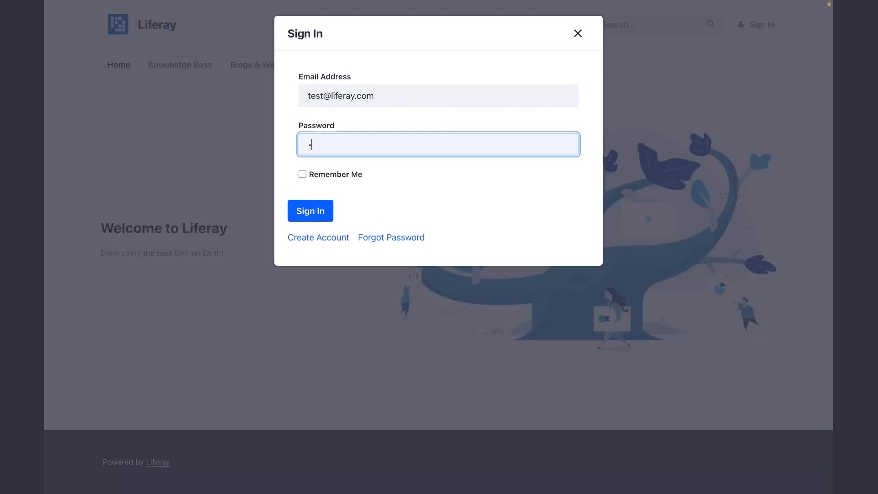
text(••••••••••••)
key(Return)
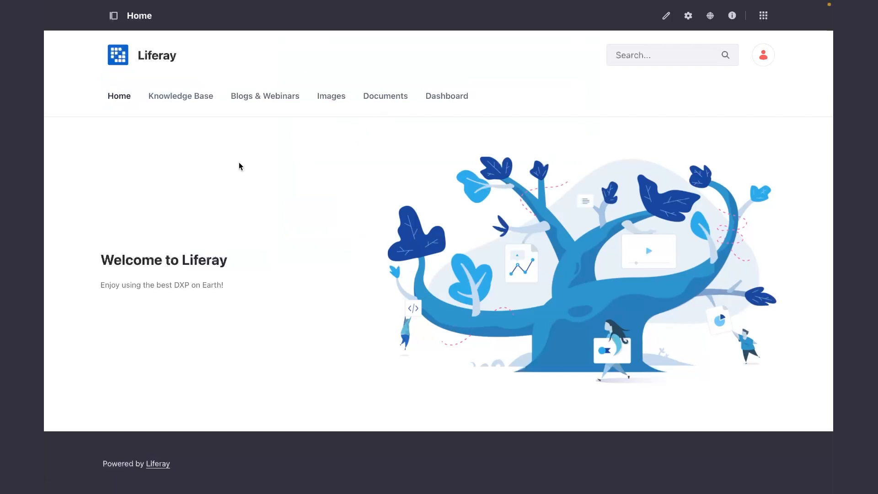
In the site's page administration, remove the Guest role's View permission from the Search page and save.
click(113, 16)
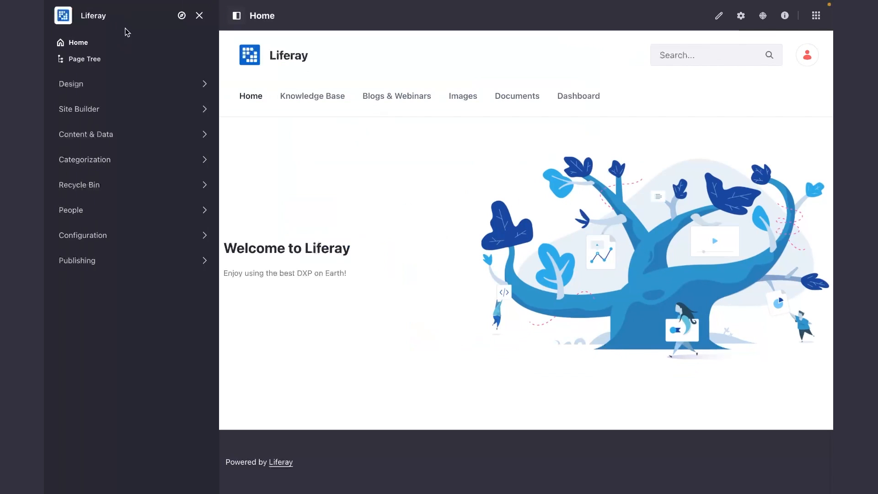
click(201, 115)
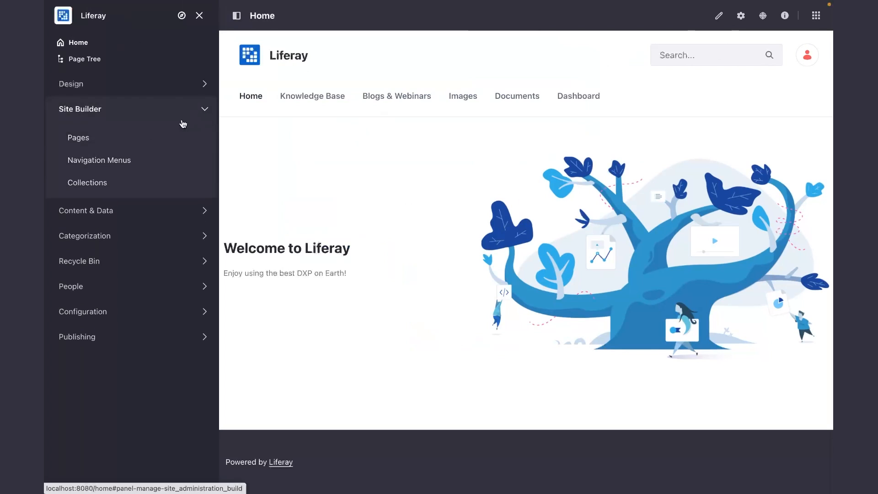
click(74, 139)
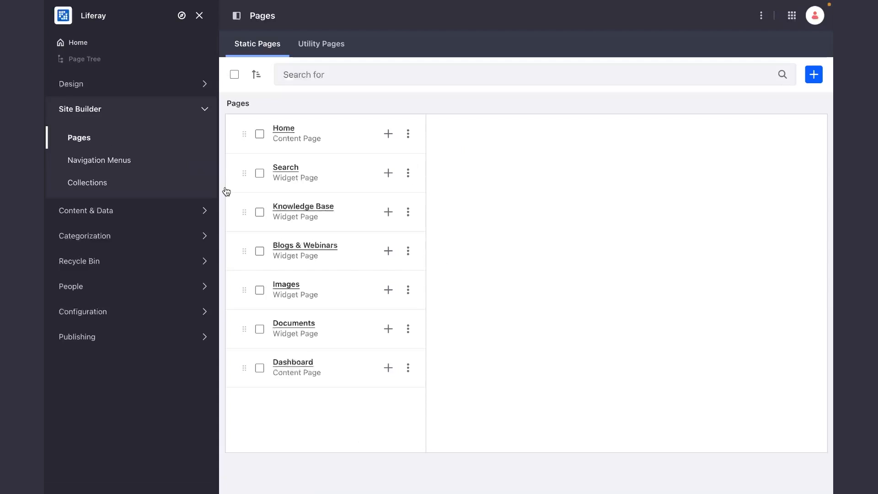
click(408, 173)
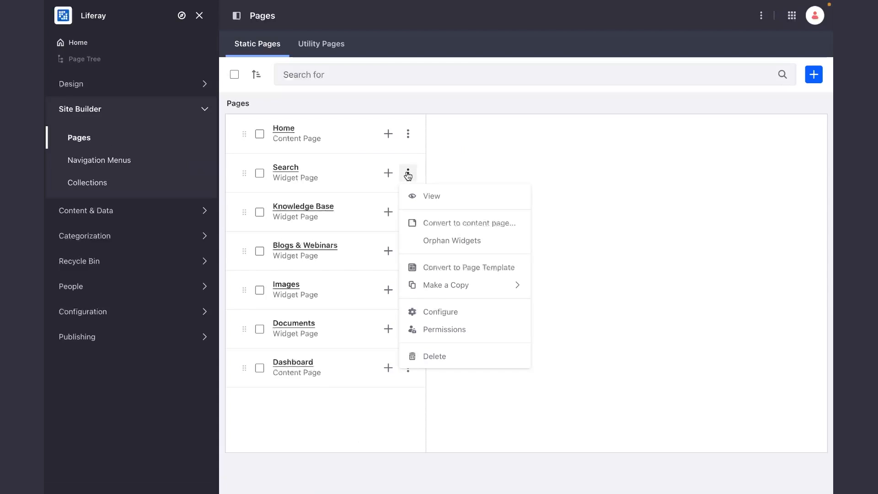
click(438, 330)
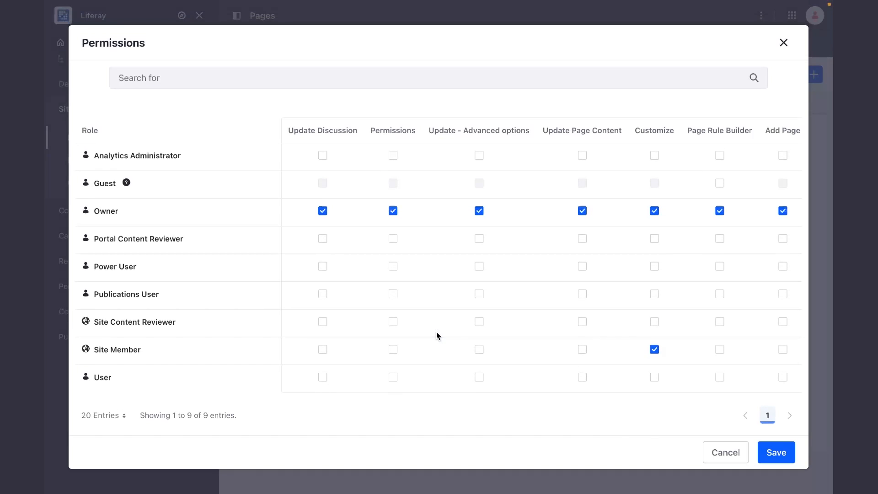
scroll(486, 351, down, 1)
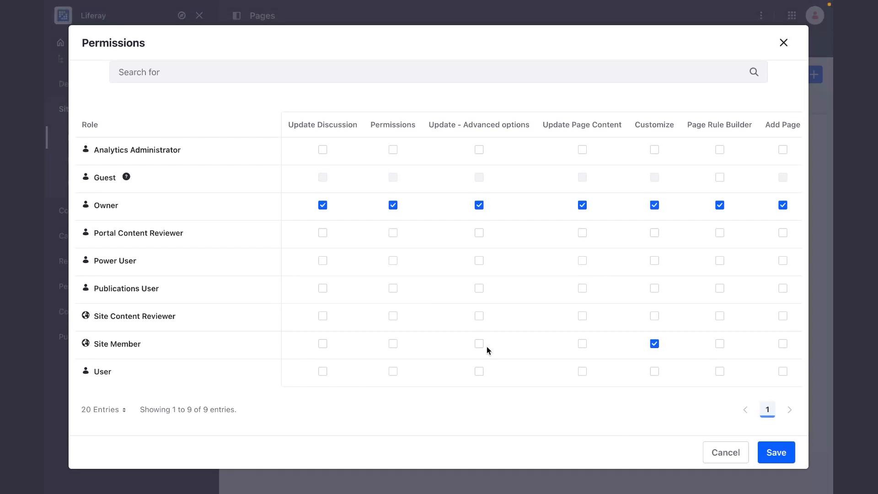
scroll(454, 176, right, 5)
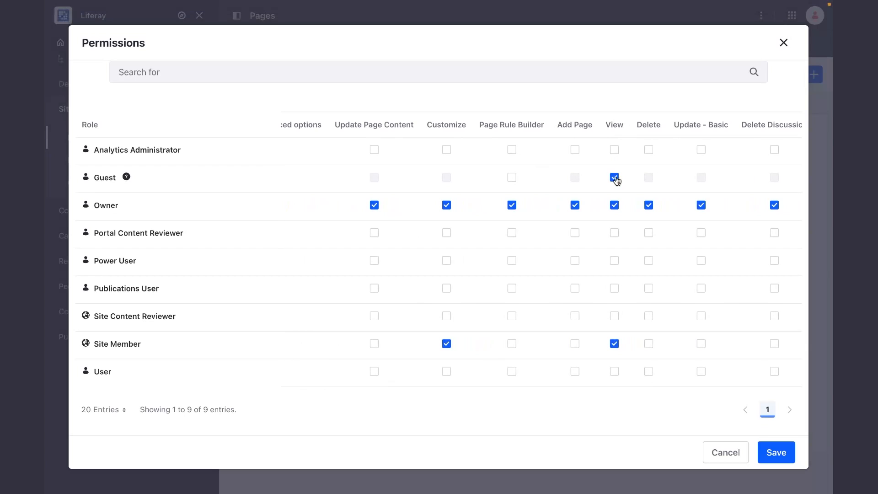
click(614, 178)
click(779, 455)
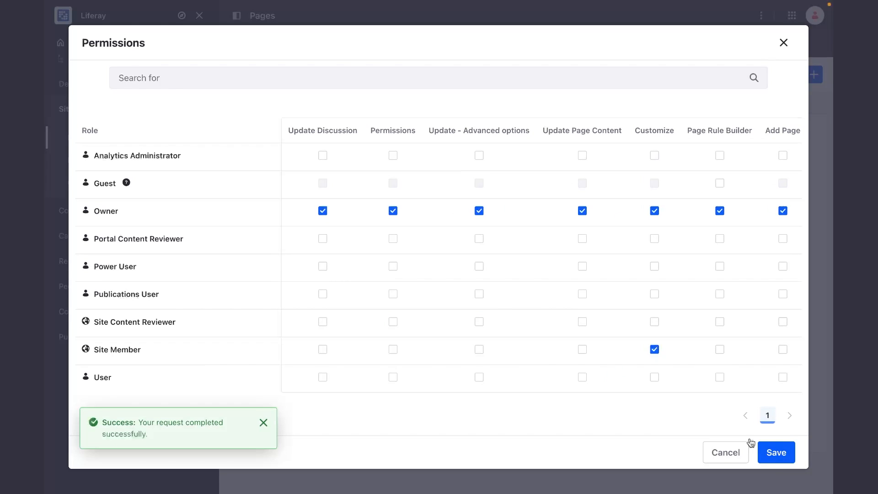
click(722, 453)
Remove the Guest role's View permission from the Knowledge Base page and save.
click(406, 218)
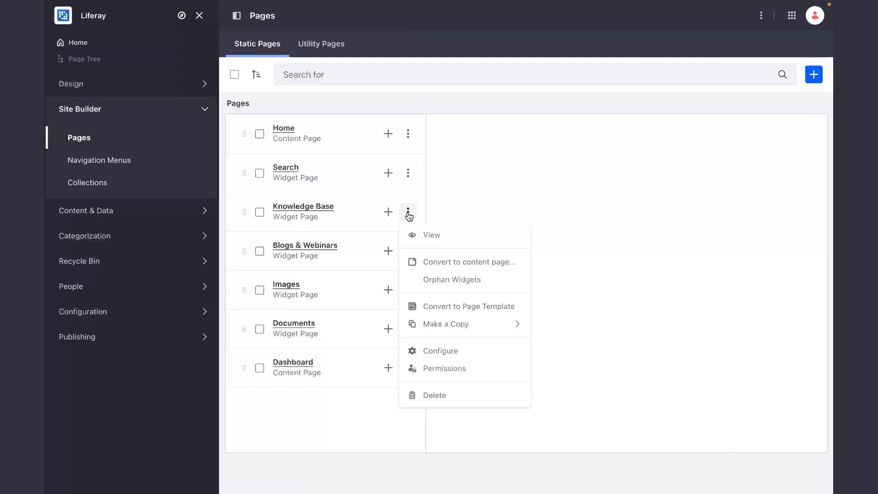
click(440, 364)
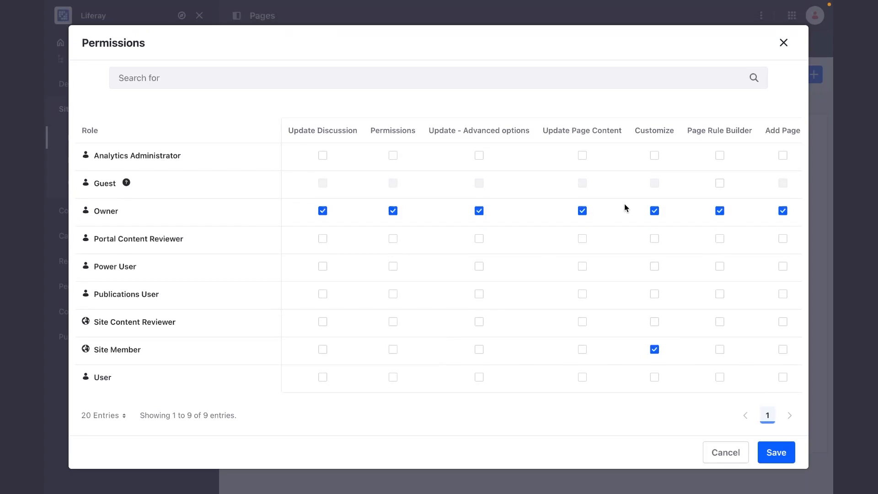
scroll(625, 206, right, 5)
scroll(658, 300, down, 1)
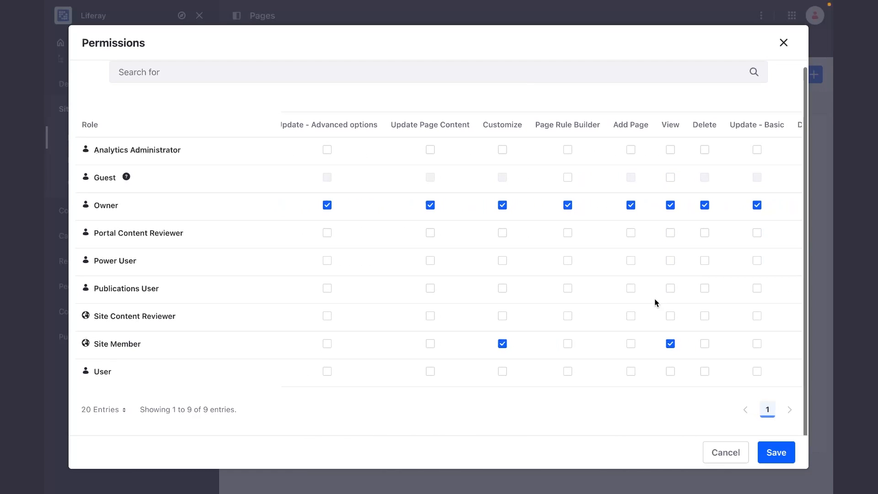
click(780, 451)
click(721, 453)
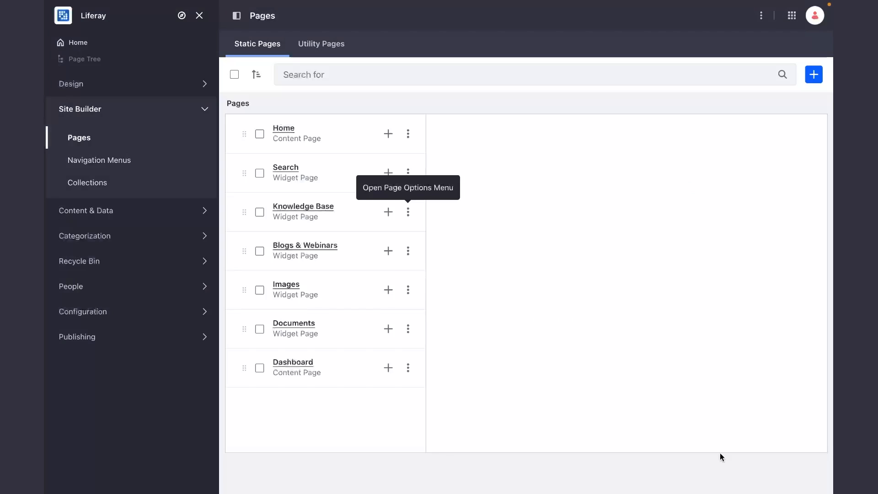
On the Blogs & Webinars page, remove the Guest role's View permission and grant View to the User role.
click(408, 254)
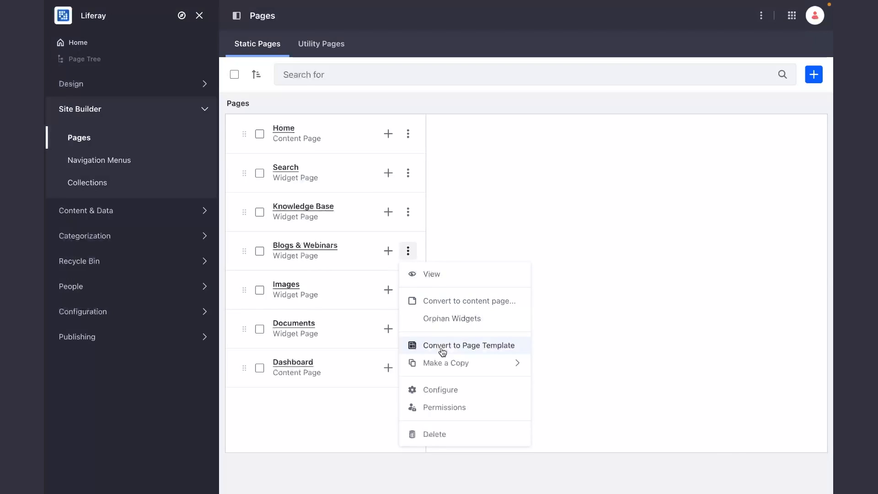
click(429, 408)
scroll(627, 273, right, 3)
click(567, 183)
scroll(561, 339, down, 1)
click(562, 370)
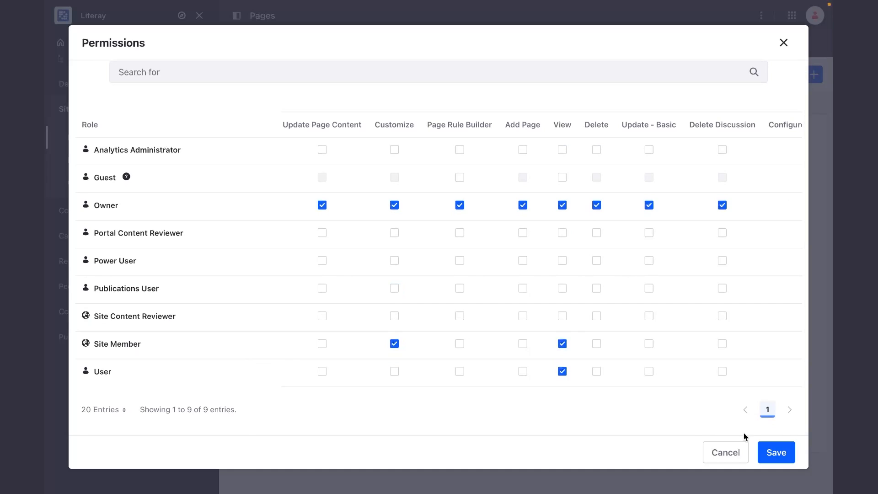
click(776, 452)
click(733, 454)
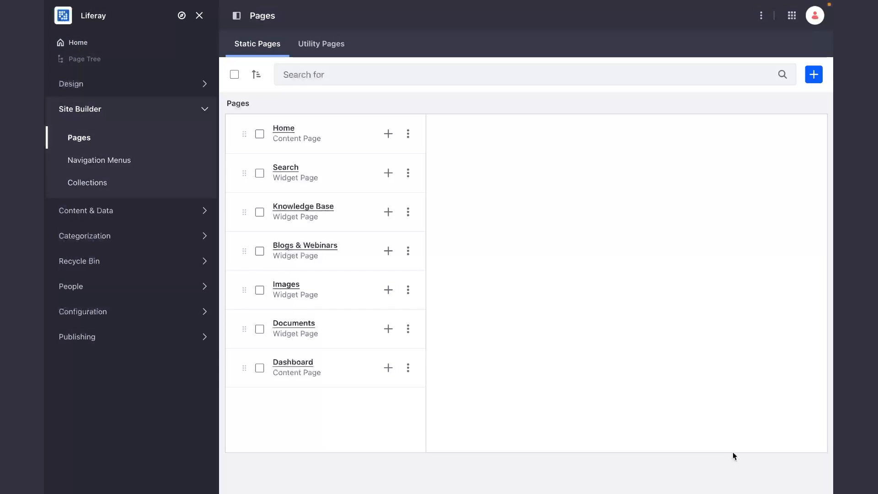
On the Images page, revoke View for the Guest role and allow View for the User role.
click(408, 289)
click(429, 446)
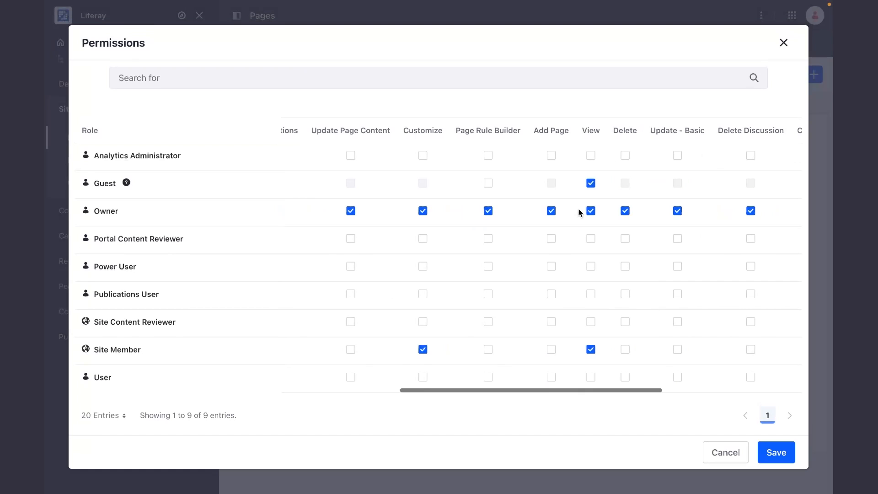
click(590, 183)
click(591, 372)
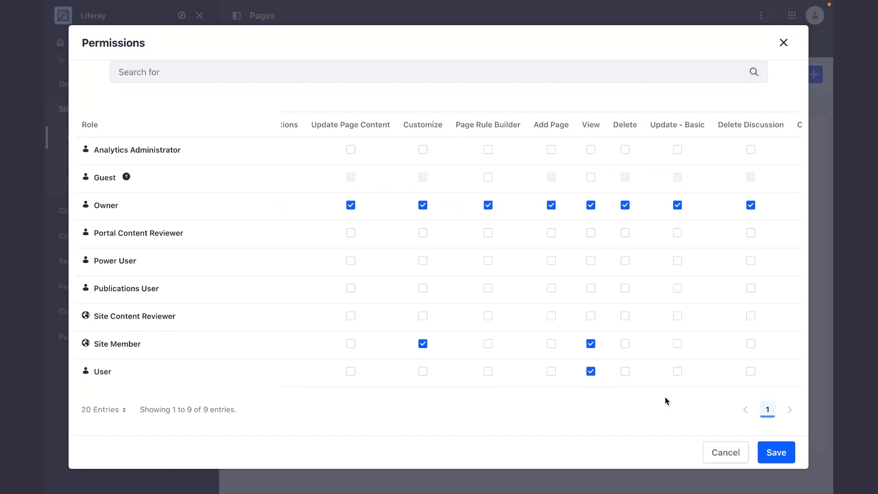
click(776, 452)
click(727, 453)
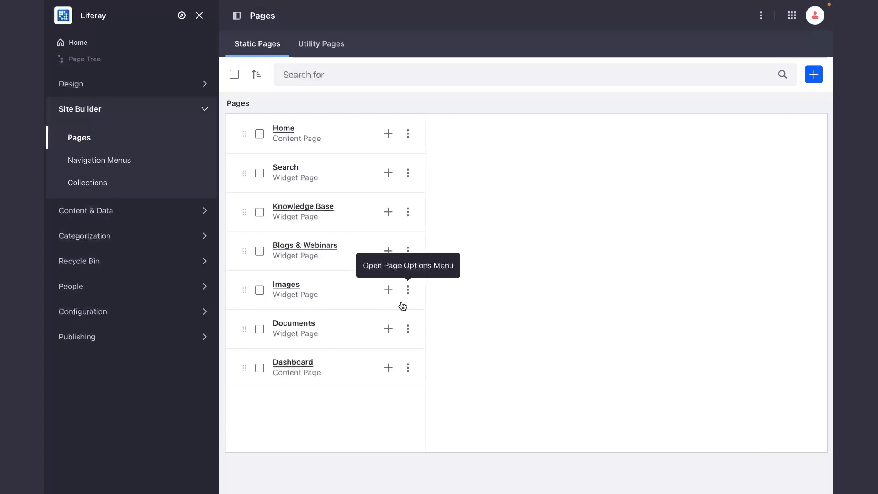
Change the Documents page permissions so that Guest loses View and the User role gains View.
click(408, 329)
click(450, 277)
scroll(554, 273, right, 5)
click(639, 183)
scroll(633, 306, down, 1)
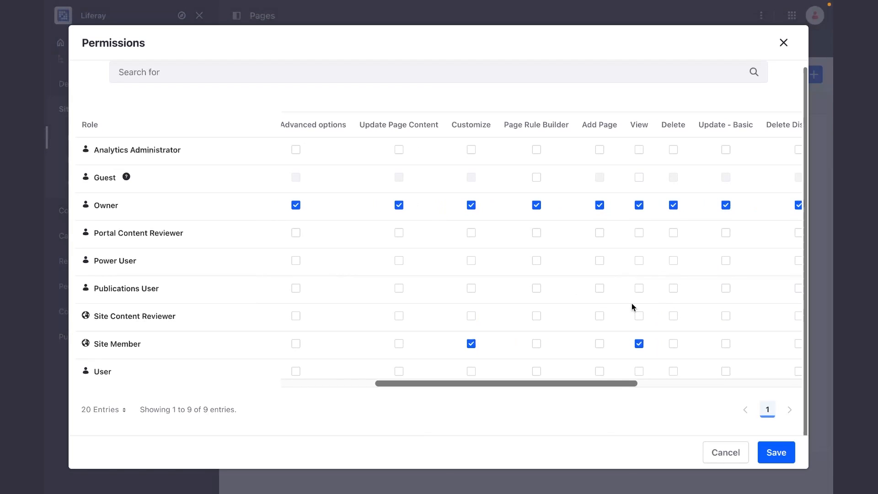
click(639, 371)
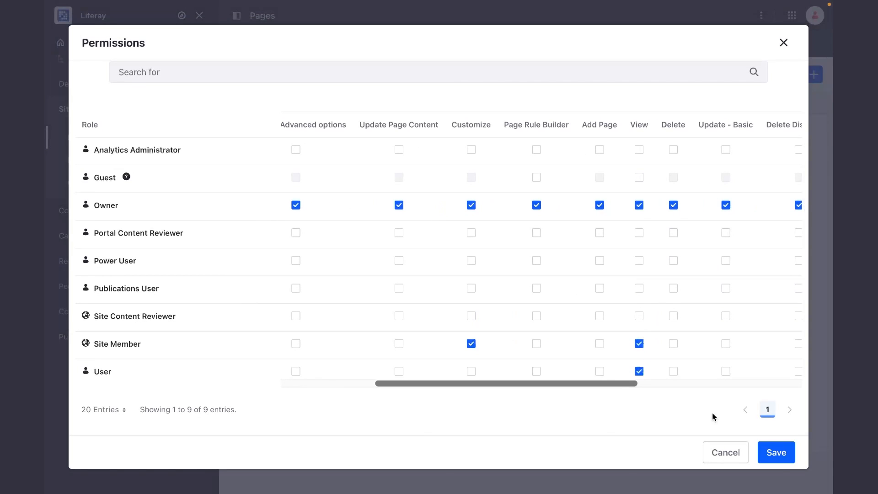
click(777, 455)
click(725, 452)
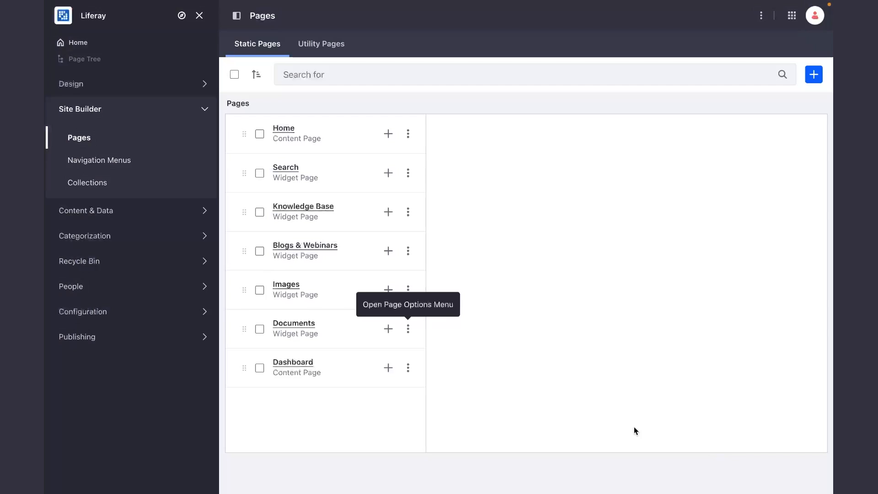
Change the Dashboard page permissions: revoke View from Guest, grant View to User, and save.
click(408, 373)
click(440, 316)
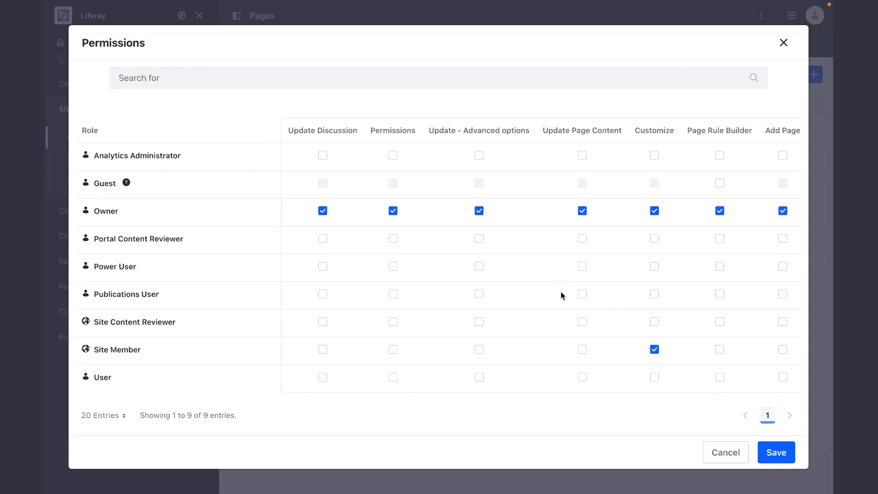
scroll(612, 259, right, 3)
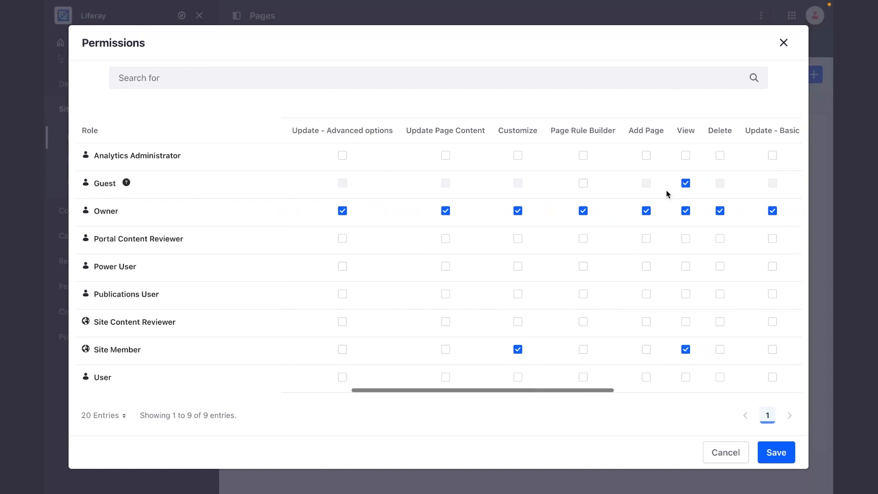
click(685, 183)
click(686, 376)
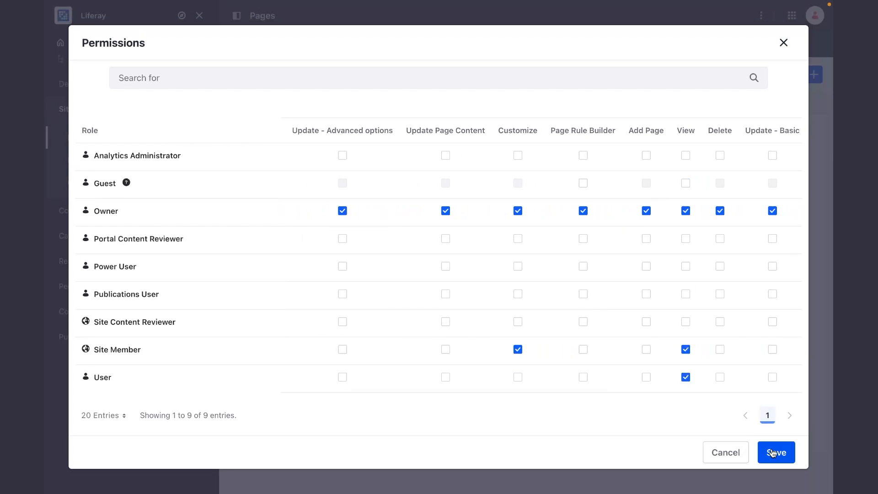
click(727, 456)
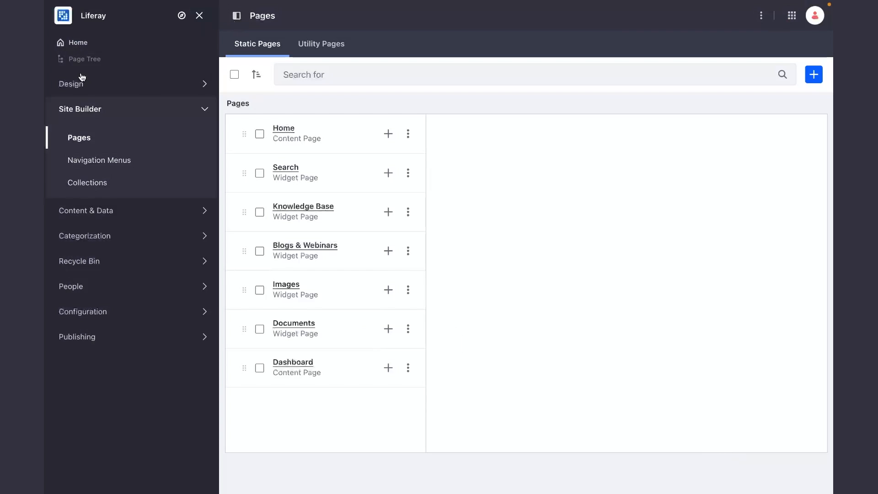
Return to the site's Home page and sign out of the administrator account.
click(86, 45)
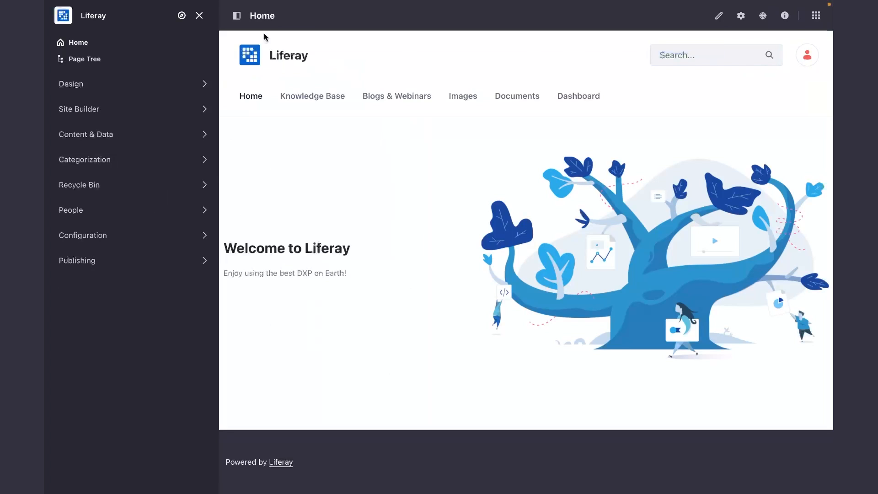
click(236, 16)
click(764, 56)
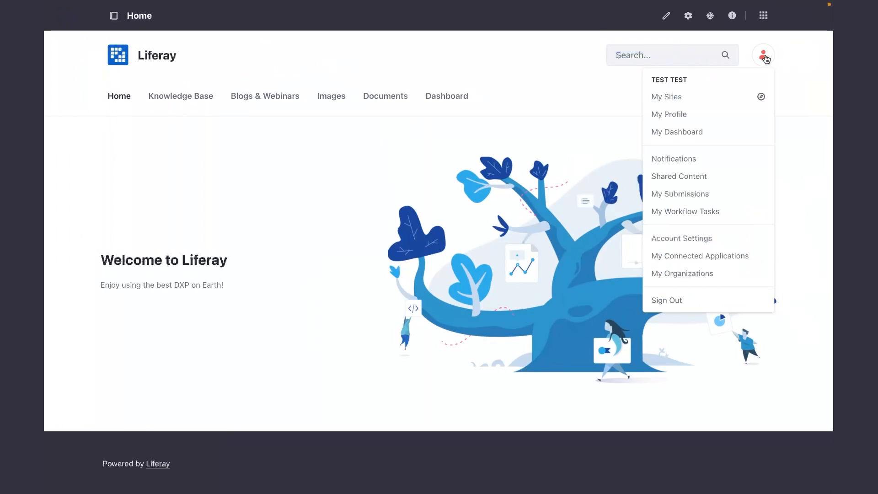
click(678, 301)
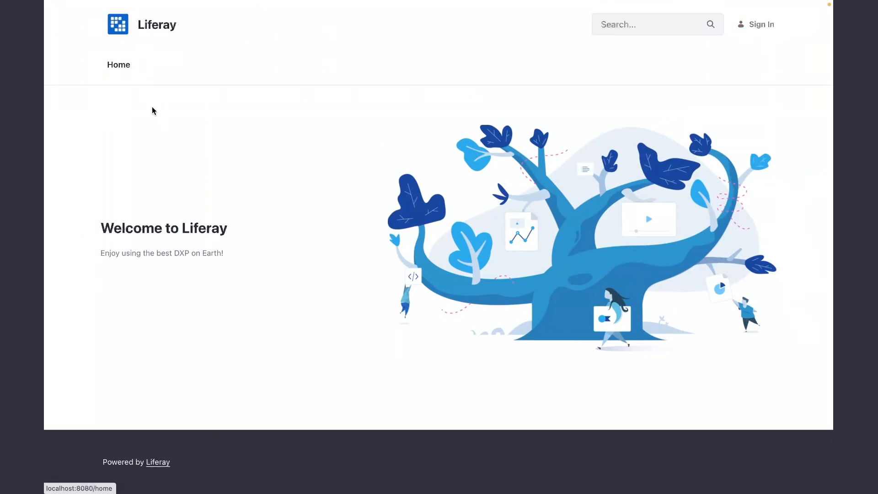
As a signed-out guest, search the site for "test" and go back to Home.
click(622, 23)
text(test)
key(Return)
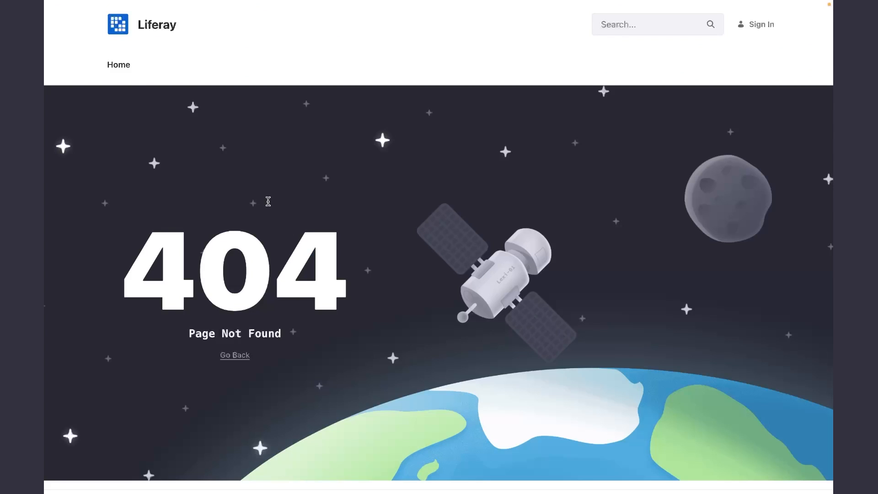
click(122, 70)
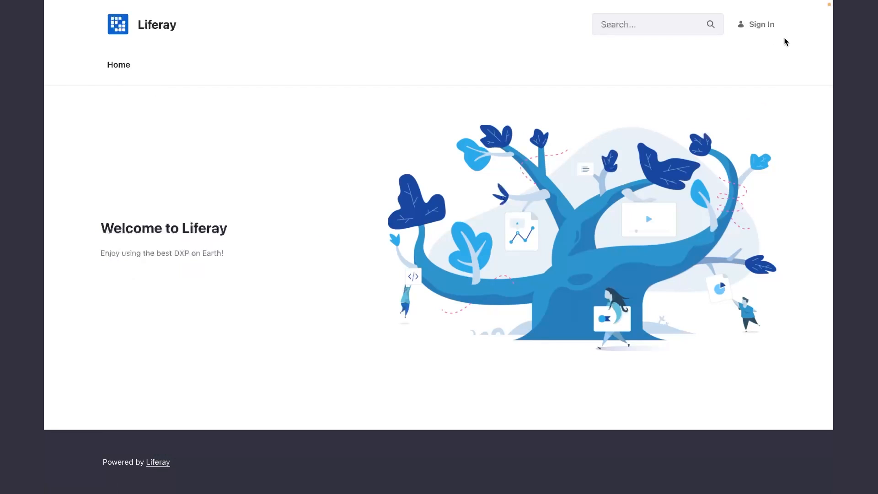
Sign in to the newly created user's account with its email address, corrected to the .pl domain, and password.
click(762, 25)
click(303, 99)
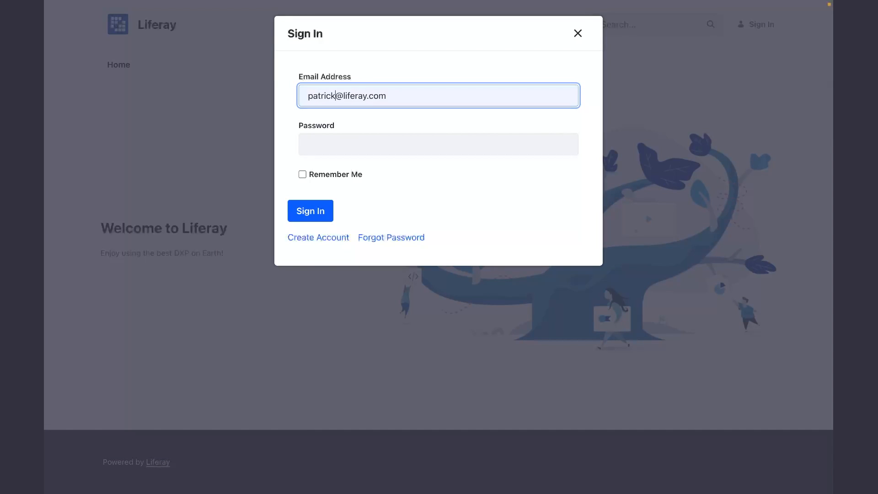
click(380, 136)
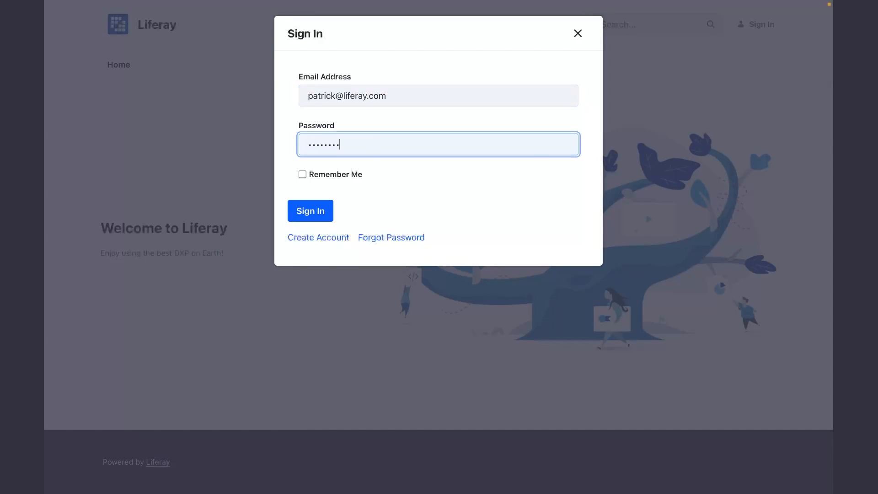
click(405, 98)
key(BackSpace)
key(BackSpace)
key(BackSpace)
text(pl)
key(Return)
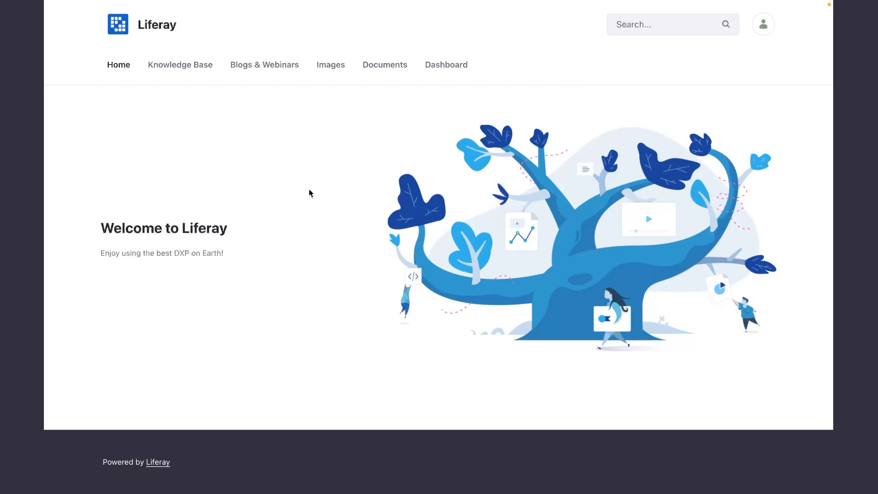
Check the Knowledge Base, Blogs & Webinars, Images, Documents and Dashboard pages as the signed-in user, and return to Home.
click(191, 65)
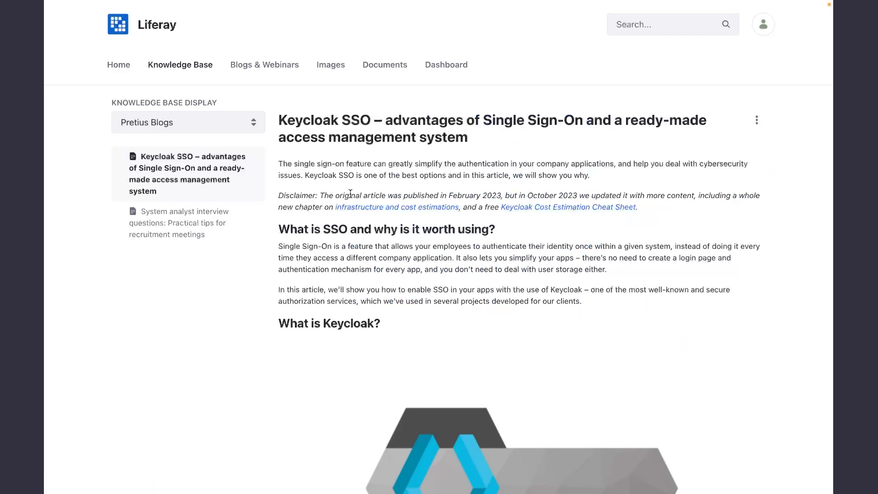
click(279, 65)
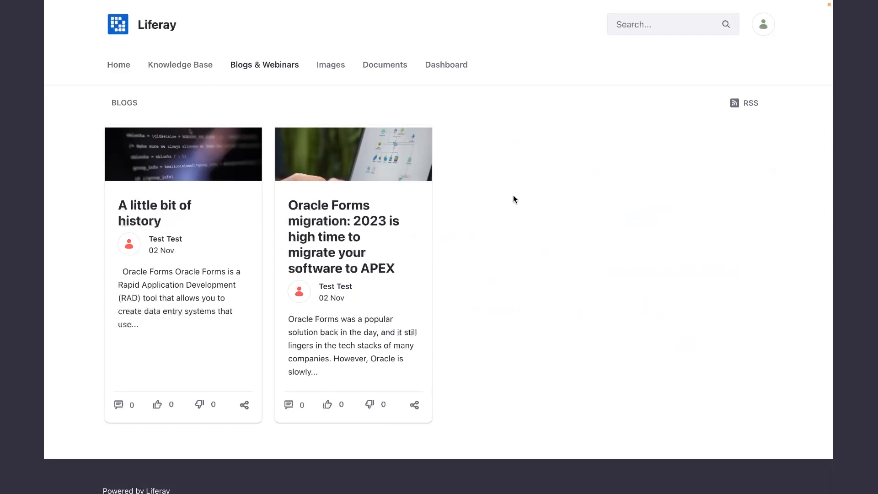
click(337, 71)
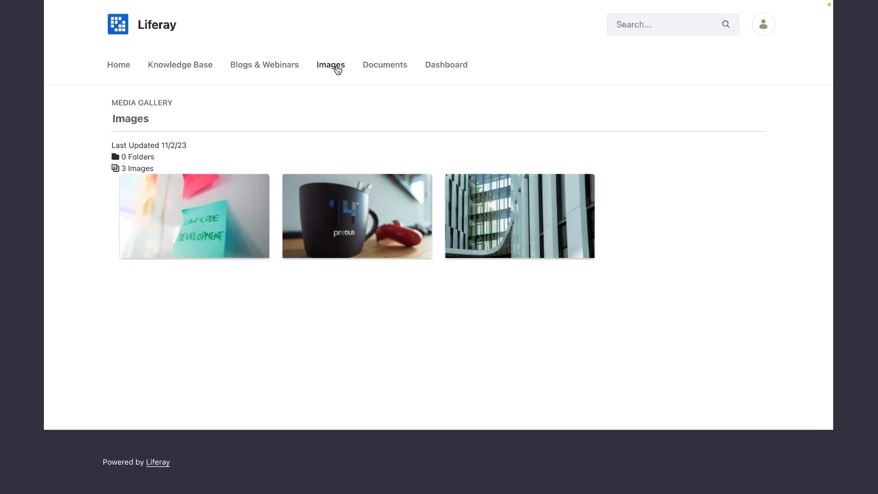
click(373, 67)
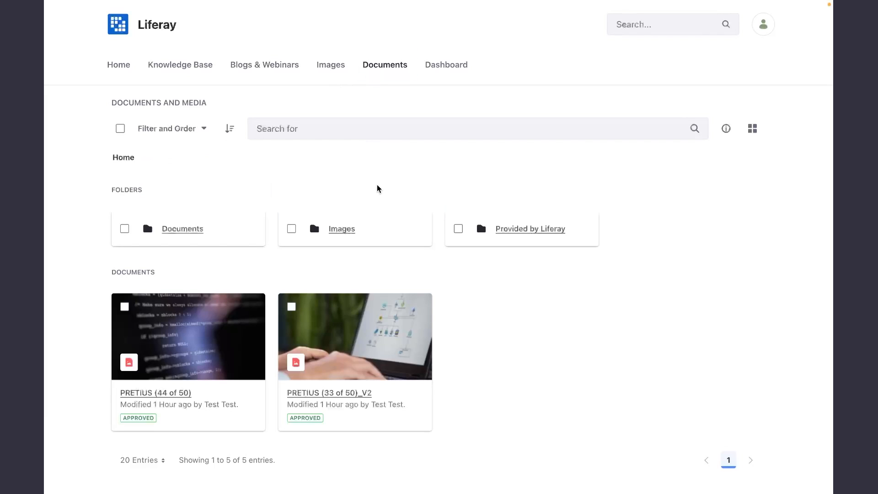
click(440, 68)
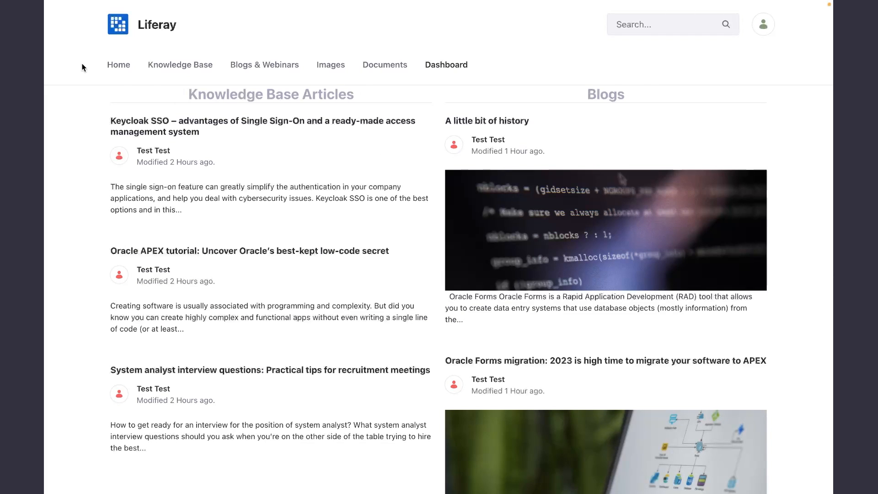
click(118, 66)
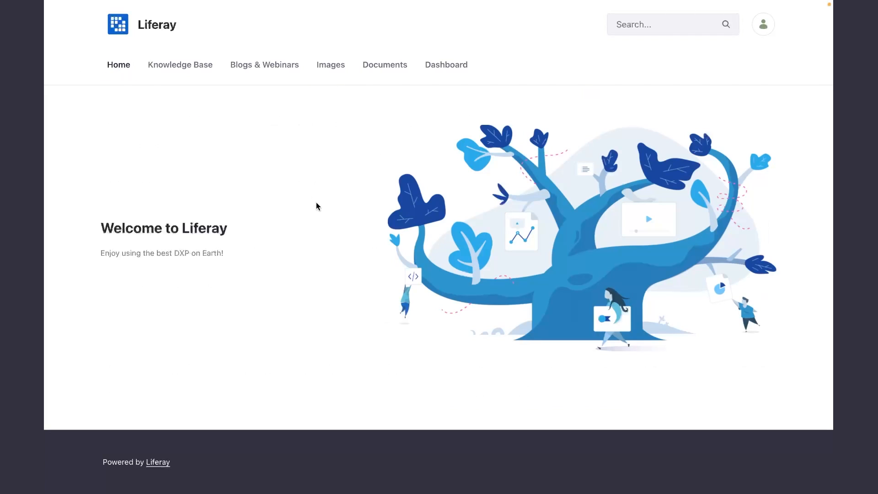